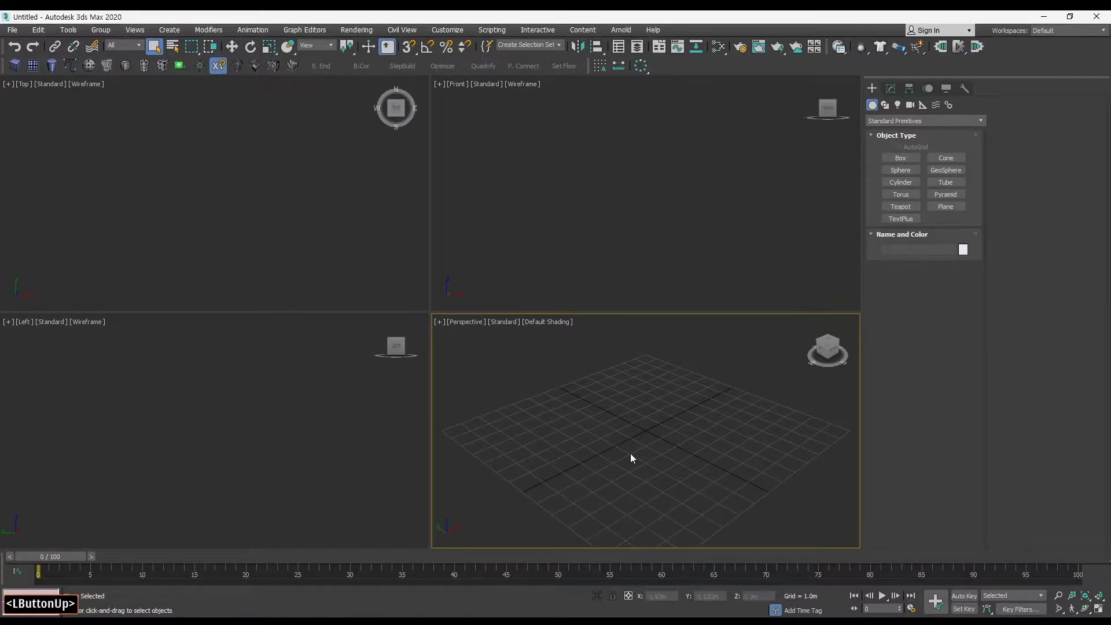
Start loading a custom UI scheme and browse to the Data (D:) drive.
{"action": "left_click", "coordinate": [448, 30]}
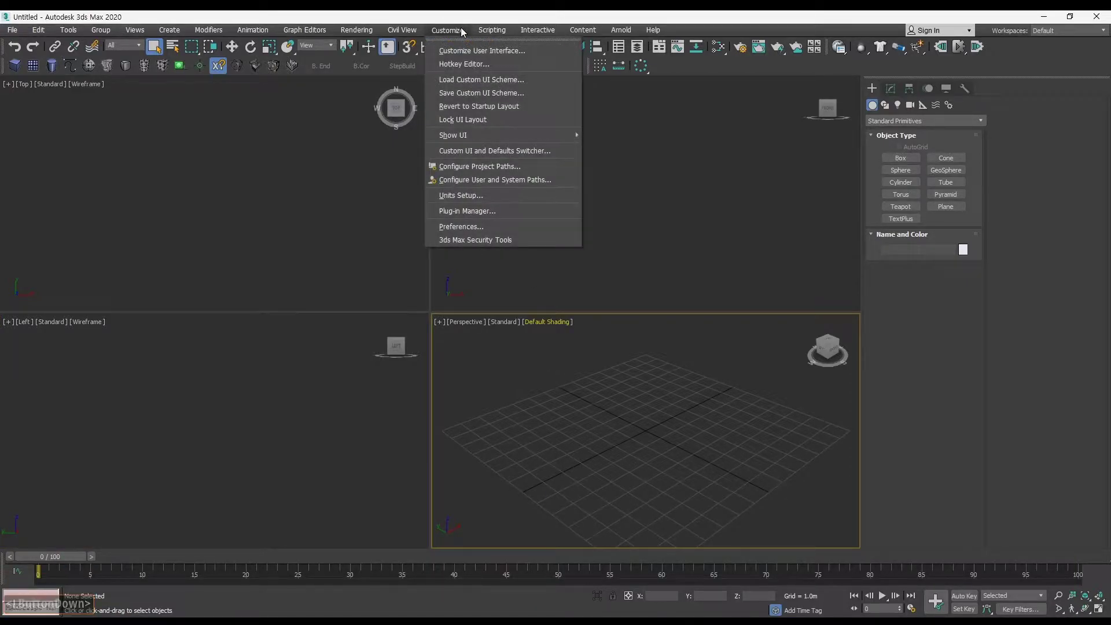
{"action": "left_click", "coordinate": [477, 80]}
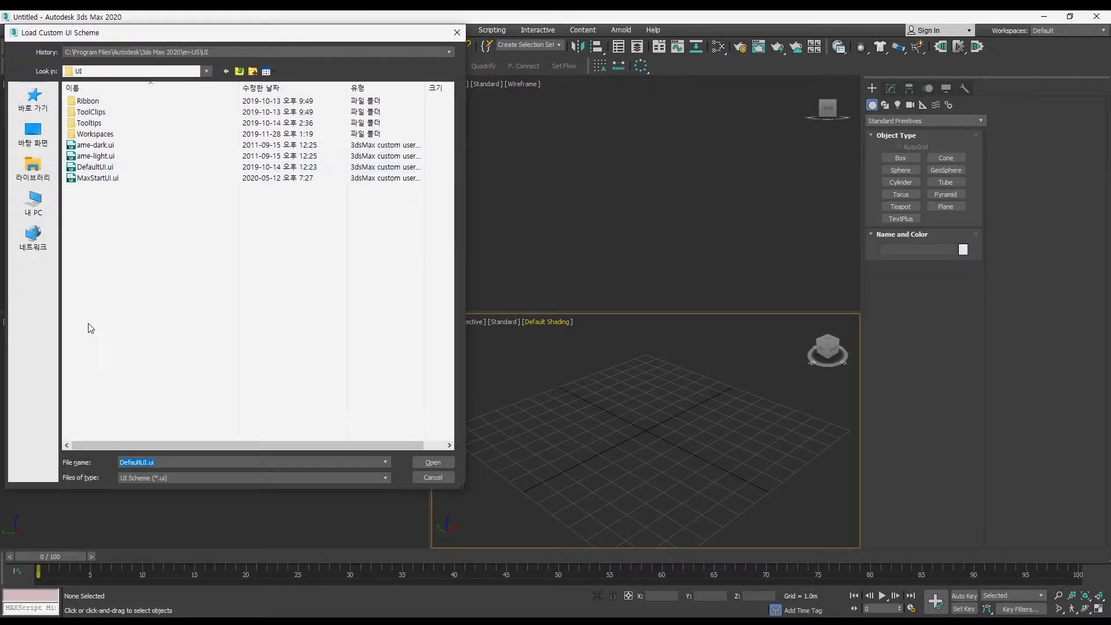
{"action": "left_click", "coordinate": [33, 206]}
{"action": "double_click", "coordinate": [272, 246]}
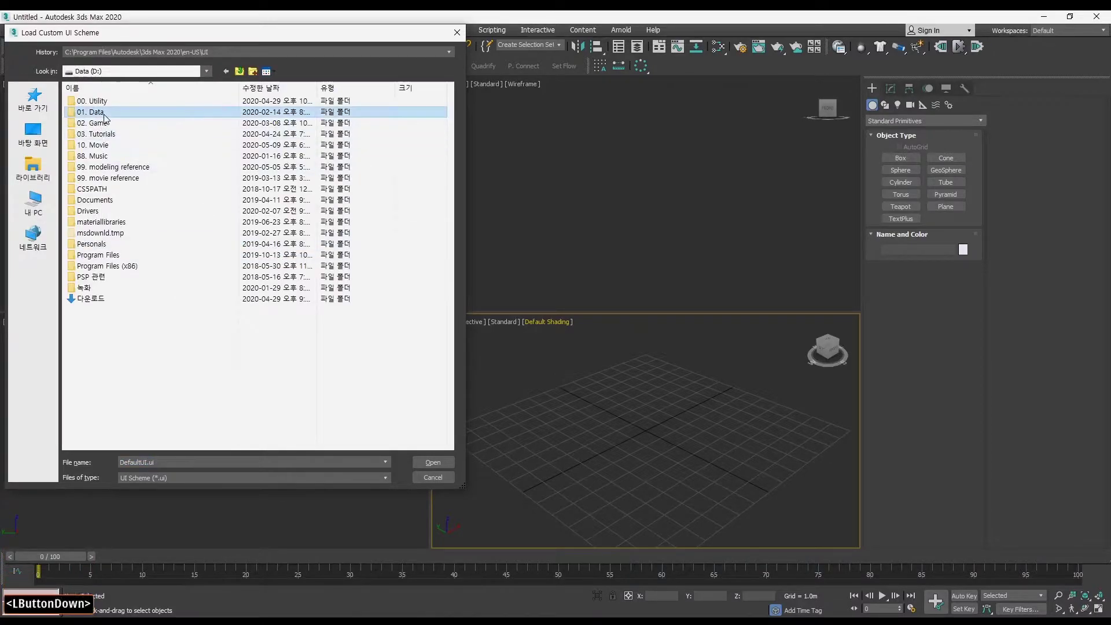
{"action": "double_click", "coordinate": [88, 112]}
{"action": "double_click", "coordinate": [96, 134]}
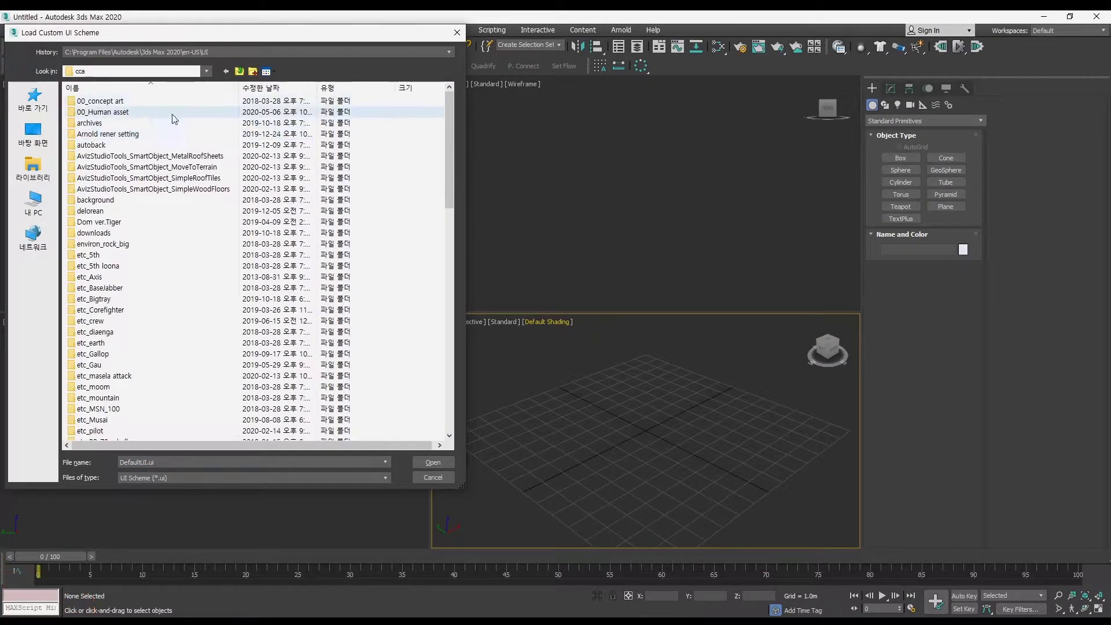
{"action": "left_click", "coordinate": [240, 71]}
{"action": "left_click", "coordinate": [239, 71]}
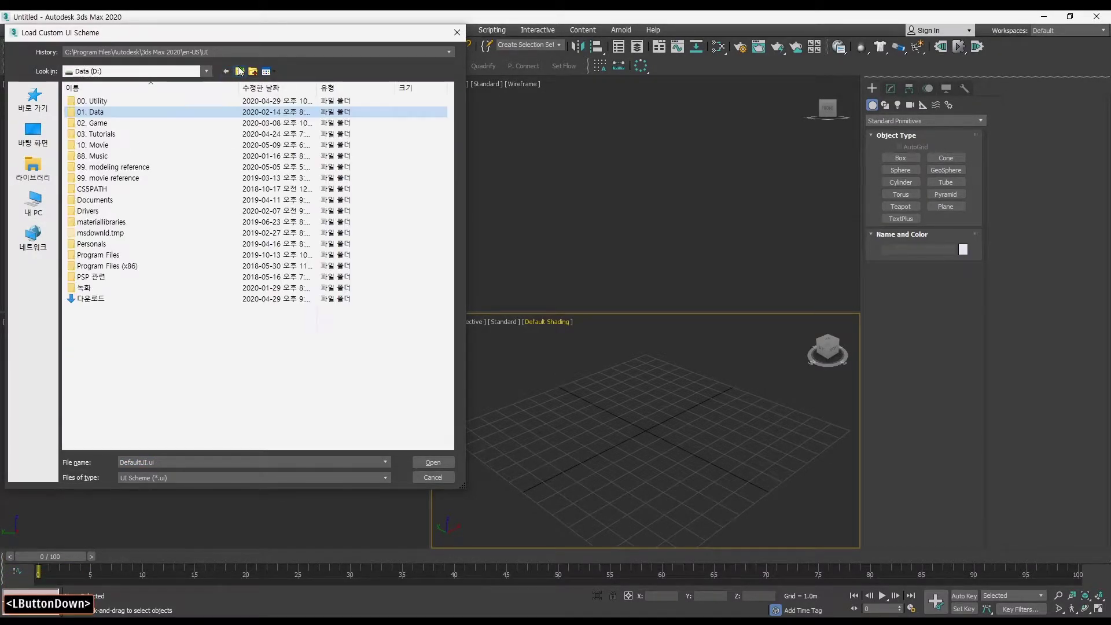
Load the custom UI scheme stored in Chapter.1's User Interface folder within 03. Tutorials.
{"action": "double_click", "coordinate": [99, 133]}
{"action": "double_click", "coordinate": [110, 114]}
{"action": "double_click", "coordinate": [110, 116]}
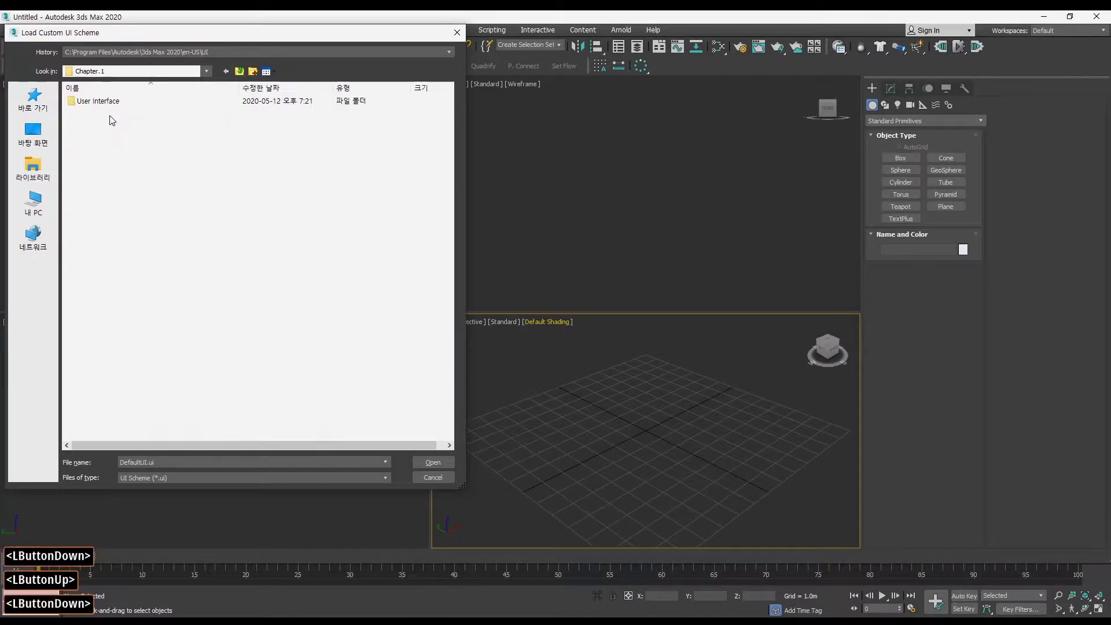
{"action": "double_click", "coordinate": [102, 102]}
{"action": "left_click", "coordinate": [111, 113]}
{"action": "left_click", "coordinate": [433, 462]}
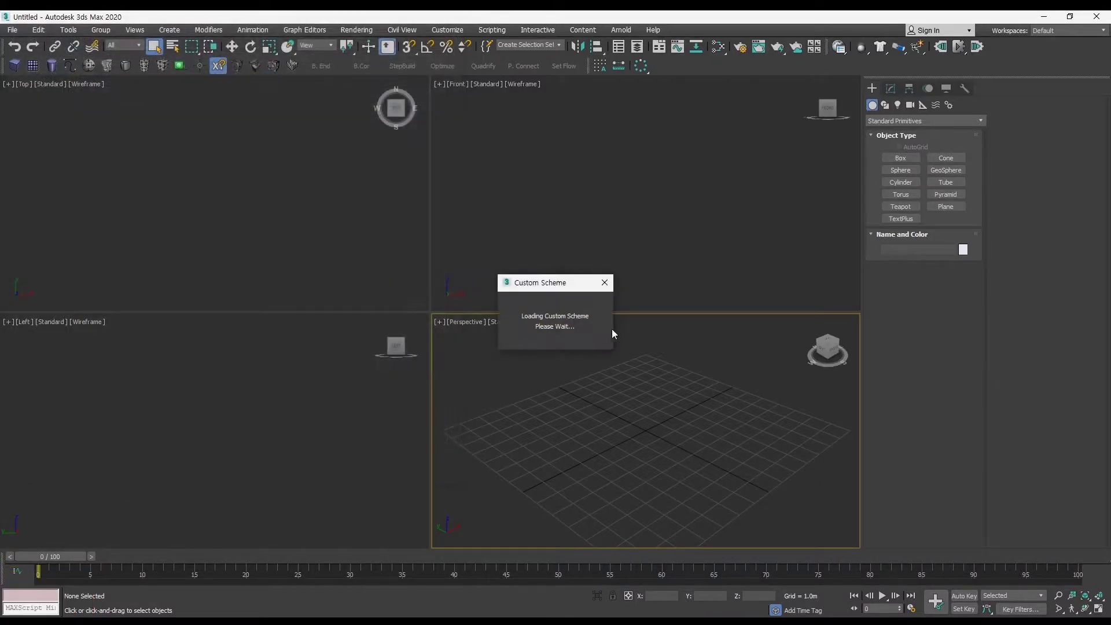
{"action": "left_click", "coordinate": [648, 335]}
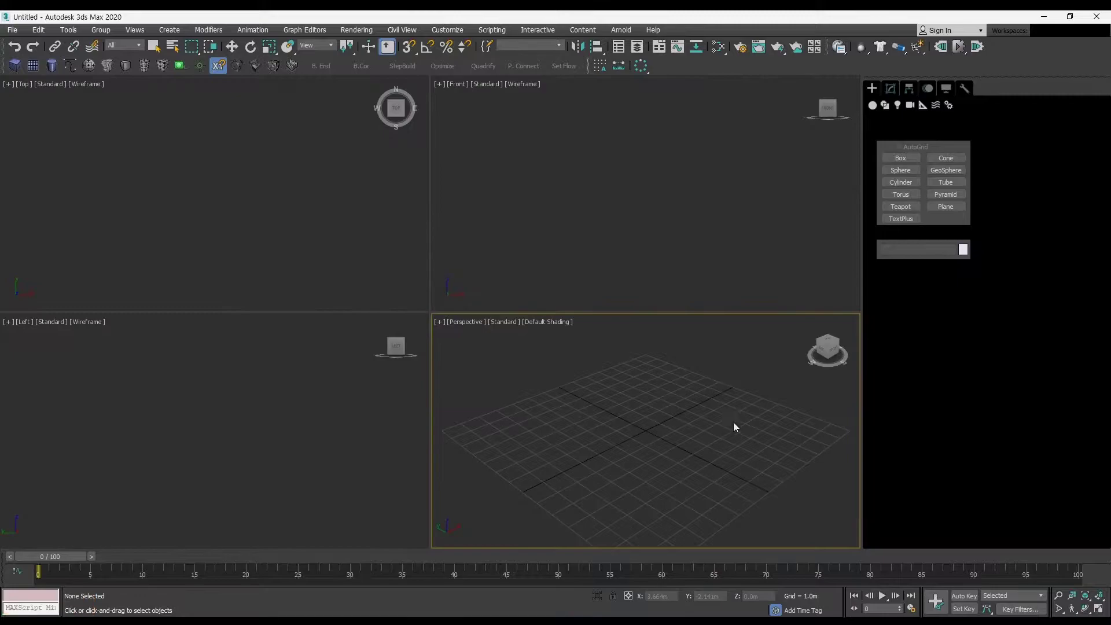
Save the current UI scheme over MaxStartUI.ui, including interface layout, menus, quad options and colors with Dark icons.
{"action": "left_click", "coordinate": [447, 29]}
{"action": "left_click", "coordinate": [476, 94]}
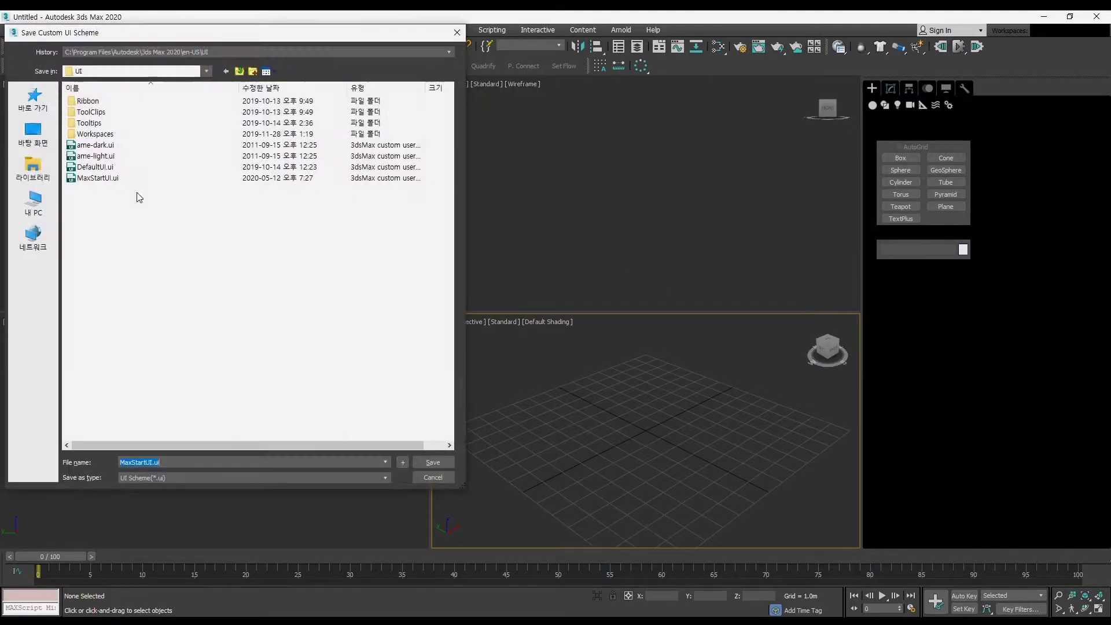
{"action": "left_click", "coordinate": [98, 178]}
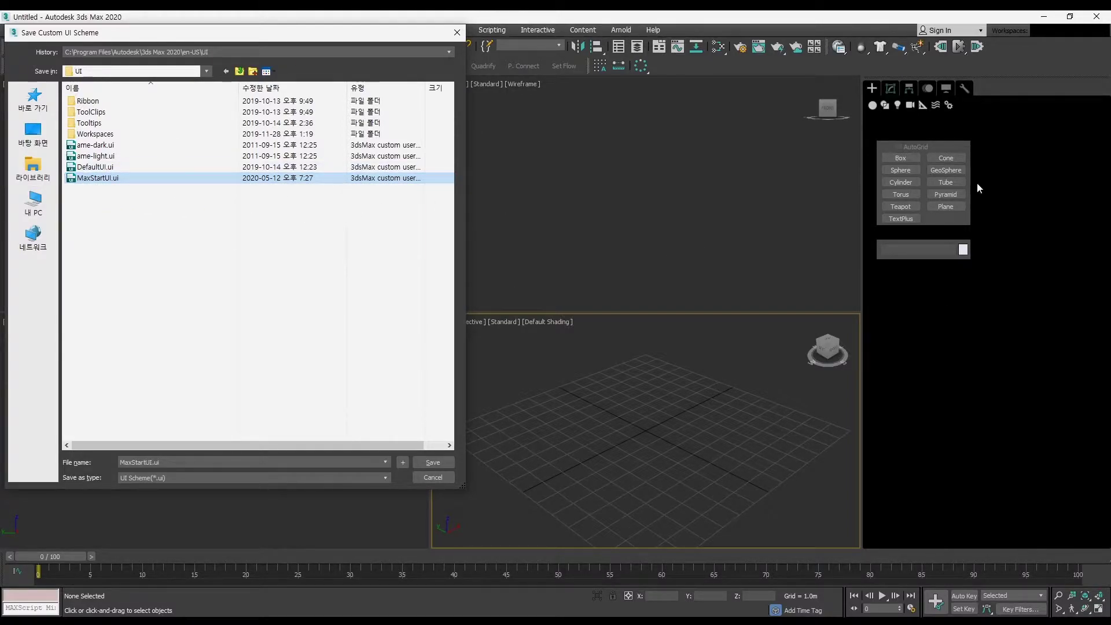
{"action": "left_click", "coordinate": [432, 462]}
{"action": "left_click", "coordinate": [619, 334]}
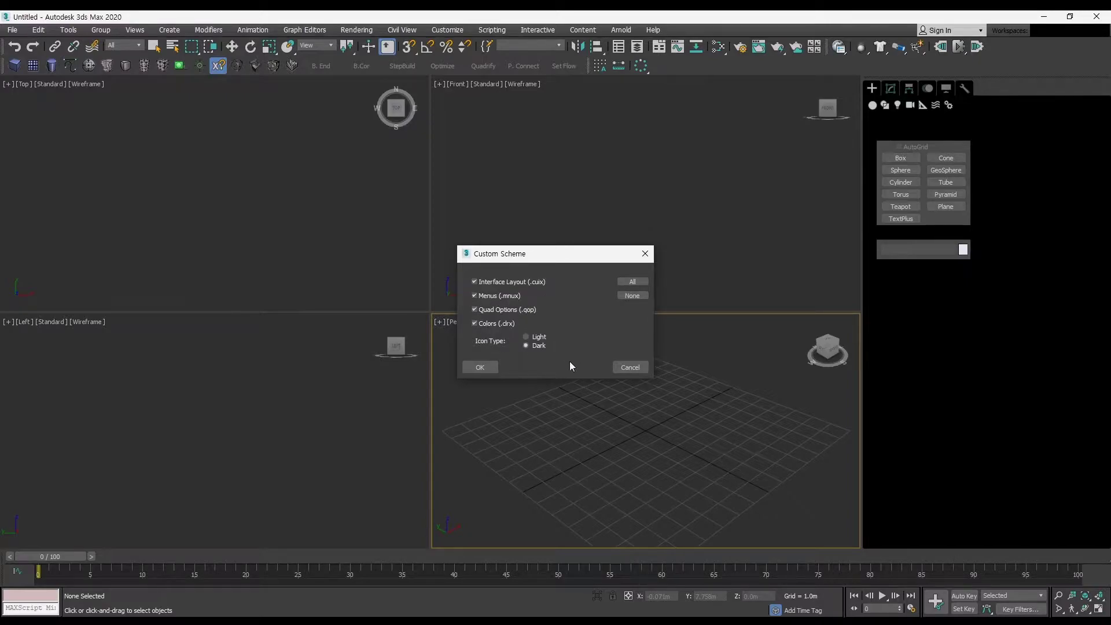
{"action": "left_click", "coordinate": [494, 371]}
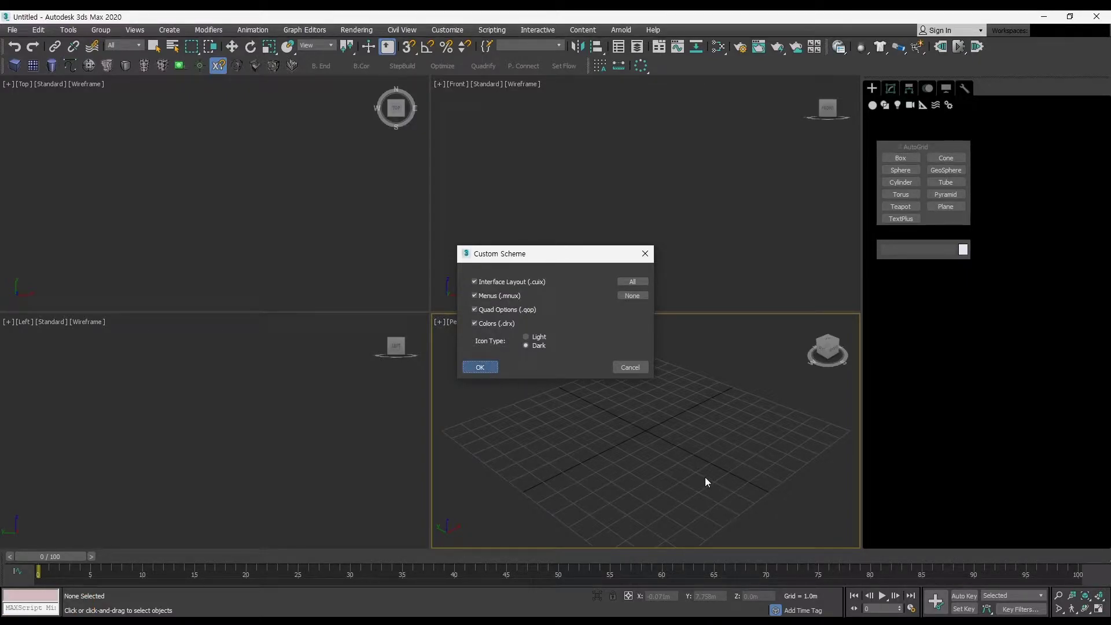
{"action": "left_click", "coordinate": [663, 442]}
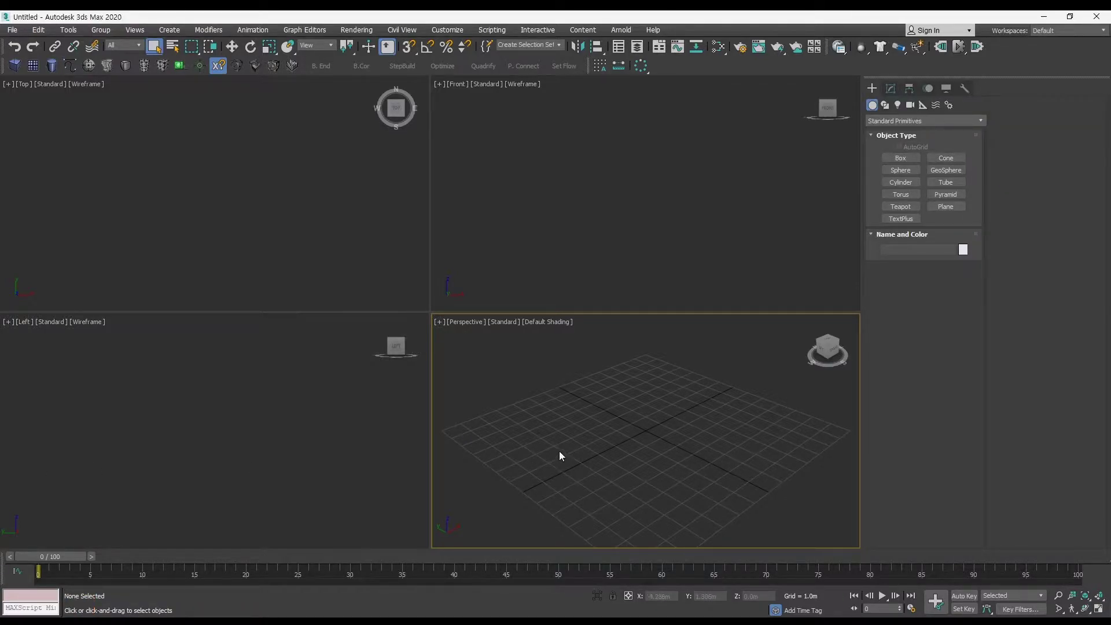
Activate the Top, Front, Left and Perspective viewports repeatedly in turn.
{"action": "mouse_move", "coordinate": [578, 409]}
{"action": "middle_mouse_down", "text": "alt"}
{"action": "mouse_move", "coordinate": [580, 397]}
{"action": "mouse_move", "coordinate": [582, 406]}
{"action": "middle_mouse_up", "text": "alt"}
{"action": "left_click", "coordinate": [519, 415]}
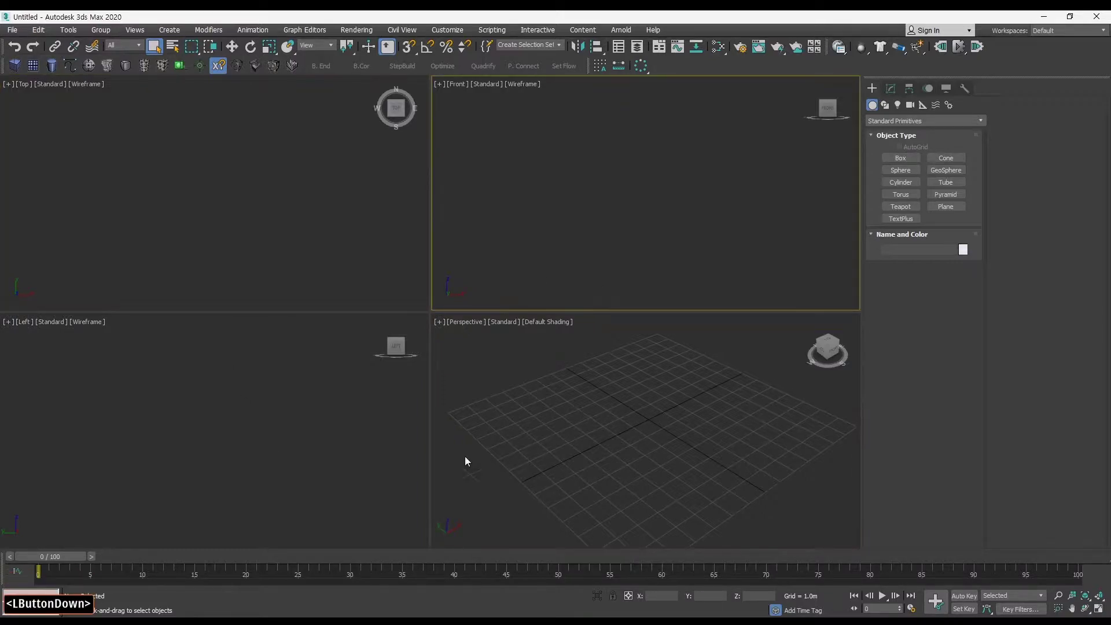
{"action": "left_click", "coordinate": [627, 295]}
{"action": "left_click", "coordinate": [313, 266]}
{"action": "left_click", "coordinate": [370, 382]}
{"action": "left_click", "coordinate": [656, 470]}
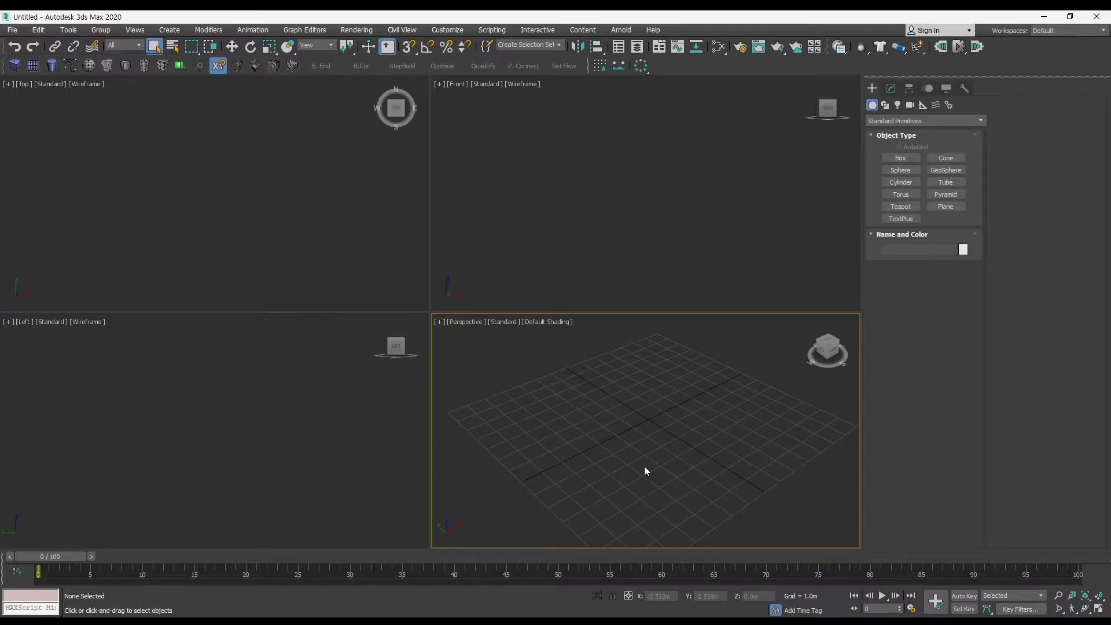
{"action": "left_click", "coordinate": [564, 239]}
{"action": "left_click", "coordinate": [359, 272]}
{"action": "left_click", "coordinate": [529, 406]}
{"action": "left_click", "coordinate": [543, 281]}
{"action": "left_click", "coordinate": [336, 221]}
{"action": "left_click", "coordinate": [405, 347]}
{"action": "left_click", "coordinate": [522, 404]}
{"action": "left_click", "coordinate": [517, 239]}
{"action": "left_click", "coordinate": [399, 290]}
{"action": "left_click", "coordinate": [307, 363]}
{"action": "left_click", "coordinate": [605, 433]}
{"action": "left_click", "coordinate": [477, 239]}
{"action": "left_click", "coordinate": [405, 284]}
{"action": "left_click", "coordinate": [370, 399]}
{"action": "left_click", "coordinate": [614, 410]}
{"action": "left_click", "coordinate": [740, 357]}
{"action": "left_click", "coordinate": [289, 225]}
{"action": "left_click", "coordinate": [306, 385]}
{"action": "left_click", "coordinate": [496, 411]}
{"action": "left_click", "coordinate": [617, 234]}
{"action": "left_click", "coordinate": [336, 249]}
{"action": "left_click", "coordinate": [305, 377]}
{"action": "left_click", "coordinate": [548, 352]}
{"action": "left_click", "coordinate": [521, 243]}
{"action": "left_click", "coordinate": [343, 255]}
{"action": "left_click", "coordinate": [353, 399]}
{"action": "left_click", "coordinate": [570, 437]}
{"action": "left_click", "coordinate": [543, 243]}
{"action": "left_click", "coordinate": [367, 222]}
{"action": "left_click", "coordinate": [375, 439]}
{"action": "left_click", "coordinate": [556, 428]}
{"action": "left_click", "coordinate": [359, 243]}
{"action": "left_click", "coordinate": [599, 212]}
{"action": "left_click", "coordinate": [353, 443]}
{"action": "left_click", "coordinate": [657, 443]}
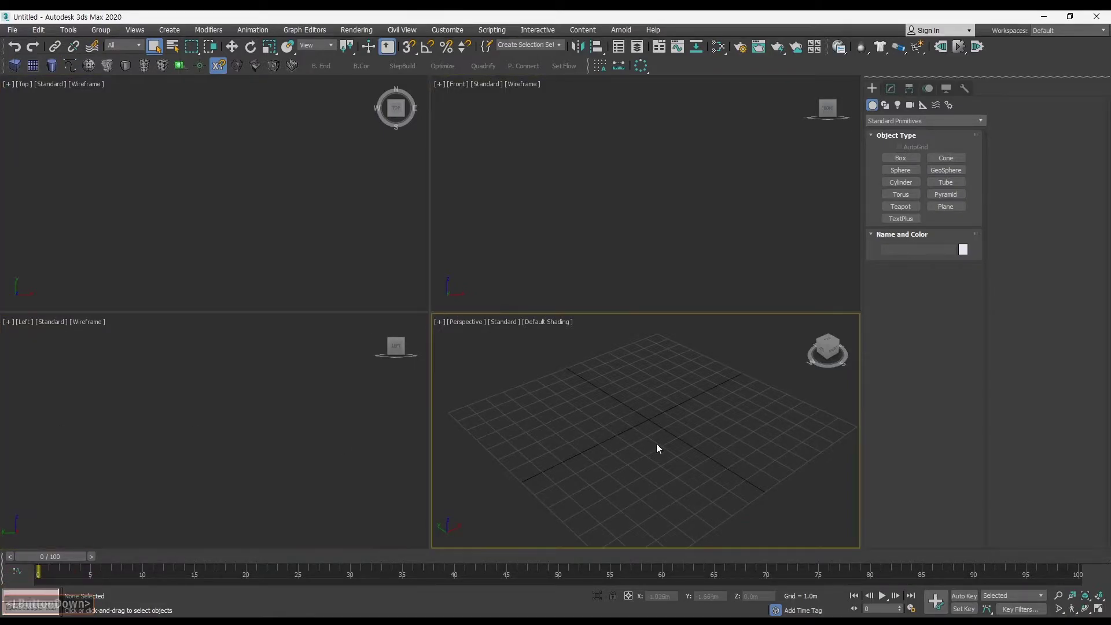
{"action": "left_click", "coordinate": [287, 219]}
Show the home grid in the Front, Top and Left viewports.
{"action": "left_click", "coordinate": [572, 218]}
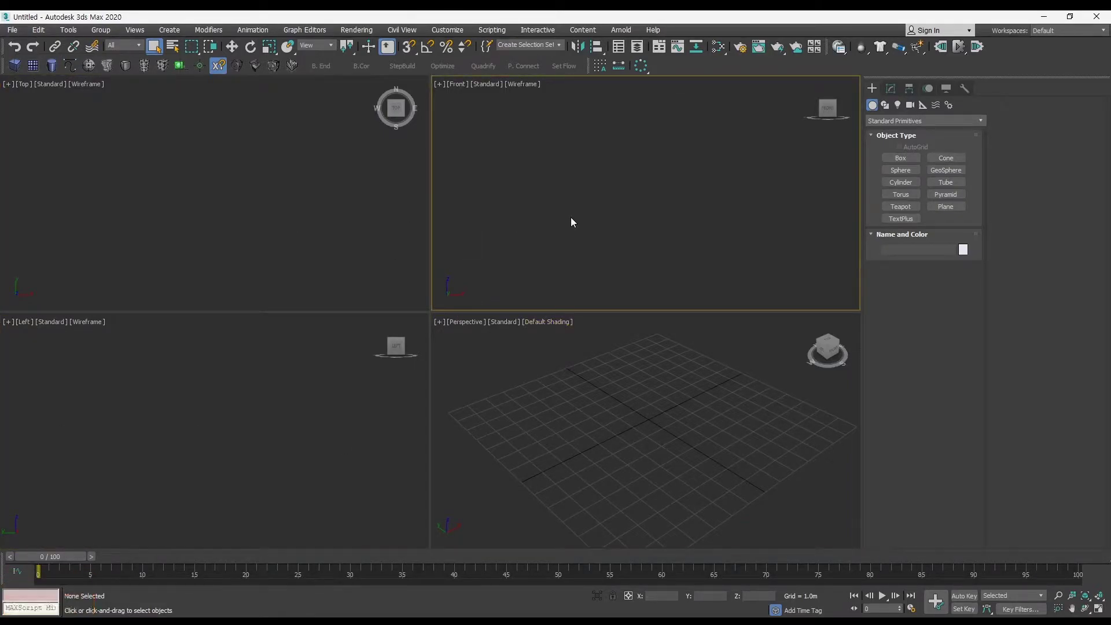
{"action": "key", "text": "g"}
{"action": "left_click", "coordinate": [255, 206]}
{"action": "key", "text": "g"}
{"action": "left_click", "coordinate": [287, 405]}
{"action": "key", "text": "g"}
Toggle the home grid off and back on in the Front and Perspective viewports.
{"action": "left_click", "coordinate": [154, 214]}
{"action": "left_click", "coordinate": [540, 216]}
{"action": "key", "text": "g"}
{"action": "key", "text": "g"}
{"action": "key", "text": "g"}
{"action": "key", "text": "g"}
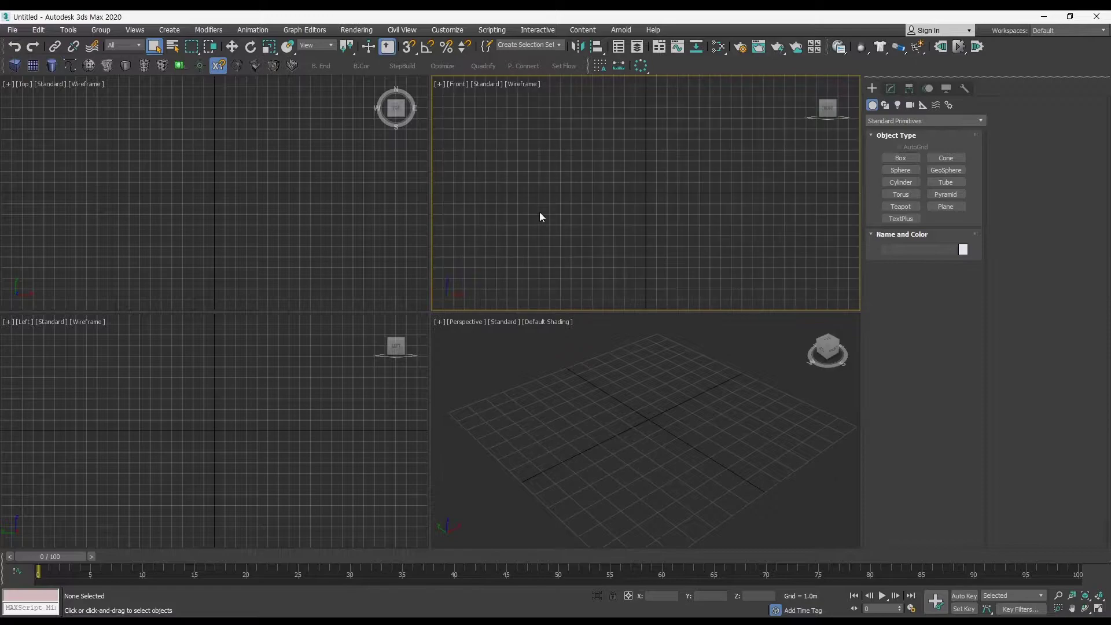
{"action": "key", "text": "g"}
{"action": "key", "text": "g"}
{"action": "key", "text": "g"}
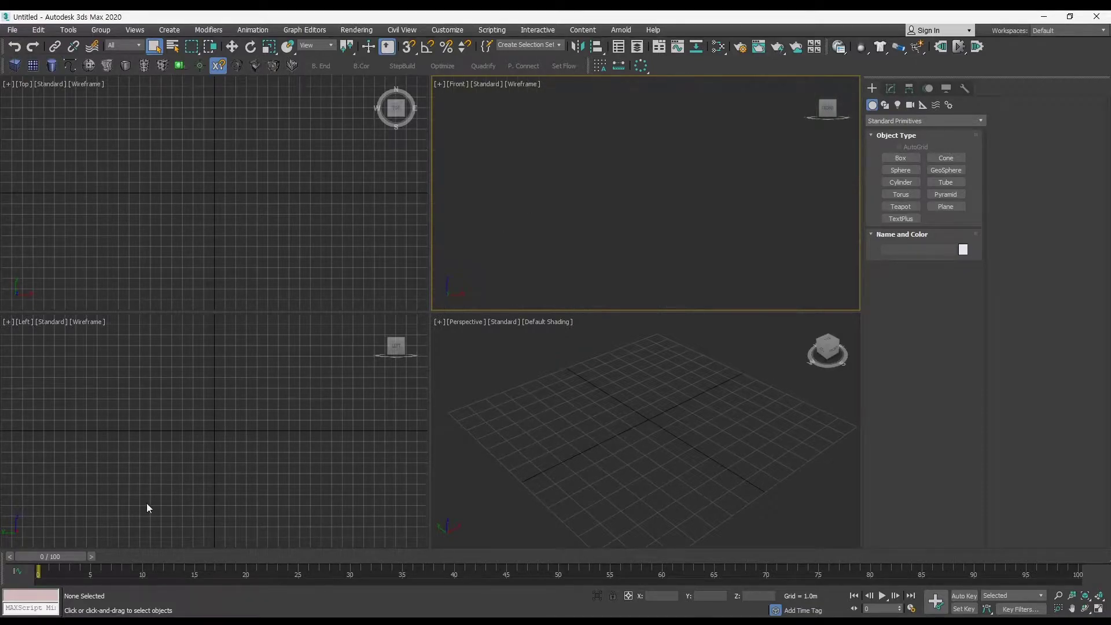
{"action": "key", "text": "g"}
{"action": "key", "text": "g"}
{"action": "key", "text": "g"}
{"action": "left_click", "coordinate": [572, 422]}
{"action": "key", "text": "g"}
{"action": "key", "text": "g"}
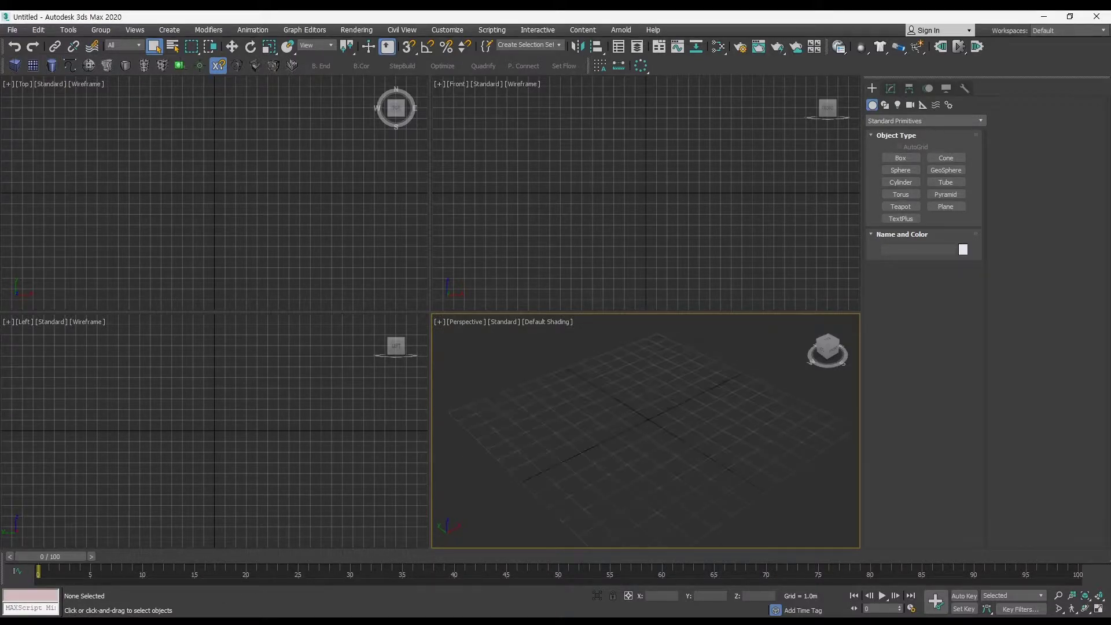
{"action": "left_click", "coordinate": [437, 228]}
{"action": "left_click", "coordinate": [394, 289]}
{"action": "left_click", "coordinate": [302, 455]}
{"action": "left_click", "coordinate": [520, 422]}
{"action": "left_click", "coordinate": [573, 232]}
{"action": "left_click", "coordinate": [348, 249]}
Hide the home grid in the Left, Front and Top viewports.
{"action": "left_click", "coordinate": [193, 510]}
{"action": "key", "text": "g"}
{"action": "key", "text": "g"}
{"action": "key", "text": "g"}
{"action": "key", "text": "g"}
{"action": "key", "text": "g"}
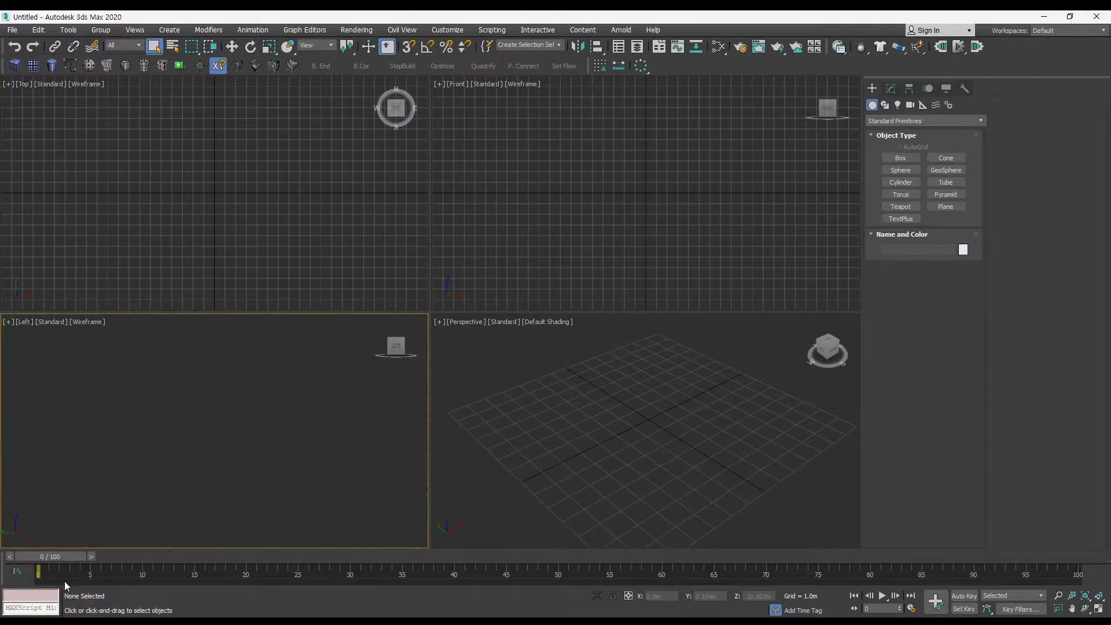
{"action": "left_click", "coordinate": [580, 210]}
{"action": "key", "text": "g"}
{"action": "left_click", "coordinate": [242, 190]}
{"action": "key", "text": "g"}
Hide the home grid in the Perspective viewport and show it again.
{"action": "left_click", "coordinate": [575, 391]}
{"action": "key", "text": "g"}
{"action": "key", "text": "g"}
{"action": "key", "text": "g"}
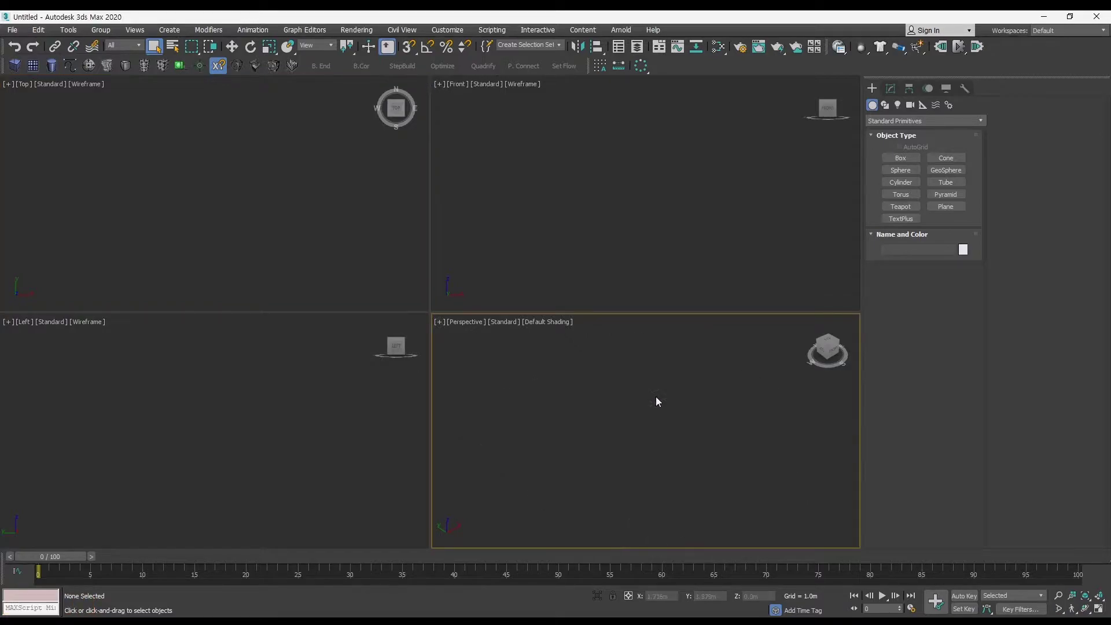
{"action": "scroll", "coordinate": [656, 391], "scroll_direction": "down", "scroll_amount": 1}
{"action": "key", "text": "g"}
{"action": "key", "text": "g"}
Switch between viewports, then maximize the Perspective viewport and restore the four-viewport layout.
{"action": "right_click", "coordinate": [334, 220]}
{"action": "right_click", "coordinate": [675, 289]}
{"action": "right_click", "coordinate": [218, 244]}
{"action": "right_click", "coordinate": [591, 431]}
{"action": "key", "text": "alt+w"}
{"action": "key", "text": "alt+w"}
{"action": "middle_click_drag", "start_coordinate": [645, 424], "coordinate": [652, 383]}
{"action": "left_click", "coordinate": [1098, 610]}
{"action": "left_click", "coordinate": [1099, 610]}
{"action": "left_click", "coordinate": [1098, 610]}
{"action": "left_click", "coordinate": [1098, 610]}
{"action": "left_click", "coordinate": [631, 405]}
{"action": "left_click", "coordinate": [347, 428]}
{"action": "left_click", "coordinate": [665, 423]}
{"action": "middle_click_drag", "start_coordinate": [696, 383], "coordinate": [681, 399], "text": "alt"}
Create a box about 7.4 m long, 4.3 m wide and 5.2 m high on the Perspective grid.
{"action": "left_click", "coordinate": [890, 91]}
{"action": "left_click", "coordinate": [874, 89]}
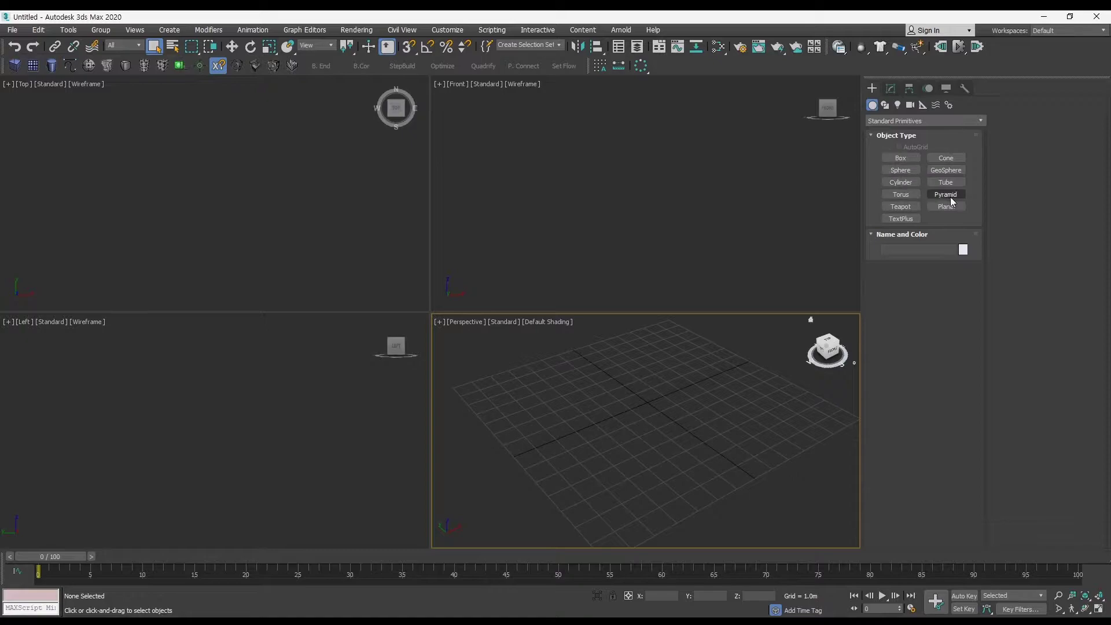
{"action": "left_click", "coordinate": [907, 183]}
{"action": "left_click", "coordinate": [900, 157]}
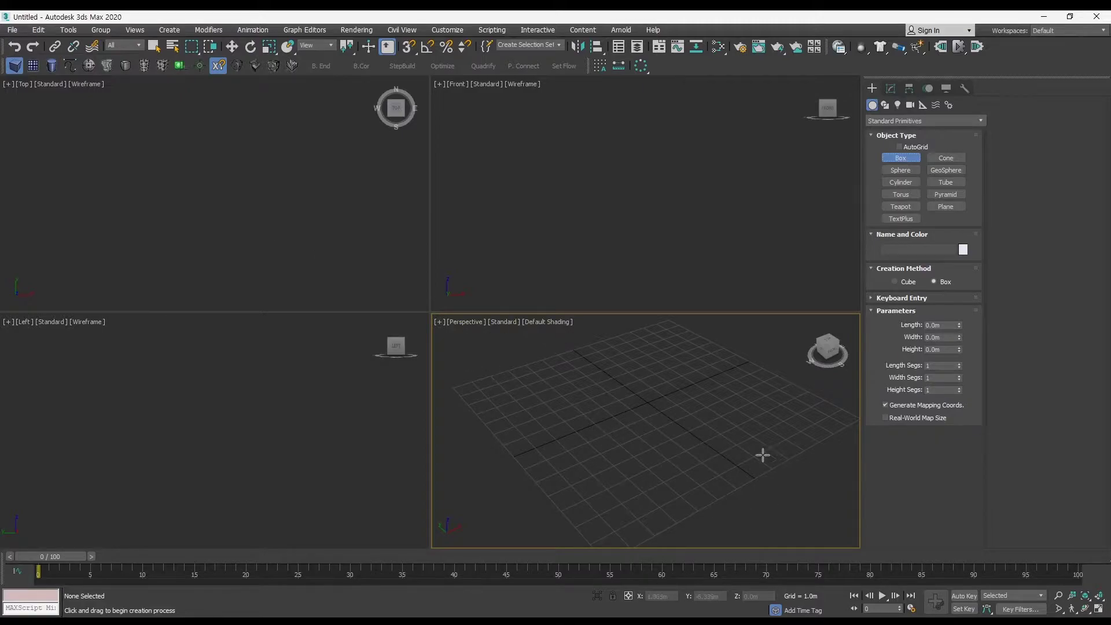
{"action": "left_click_drag", "start_coordinate": [619, 390], "coordinate": [792, 427]}
{"action": "left_click", "coordinate": [779, 322]}
{"action": "mouse_move", "coordinate": [781, 338]}
{"action": "middle_mouse_down", "text": "alt"}
{"action": "mouse_move", "coordinate": [739, 362]}
{"action": "mouse_move", "coordinate": [784, 345]}
{"action": "middle_mouse_up", "text": "alt"}
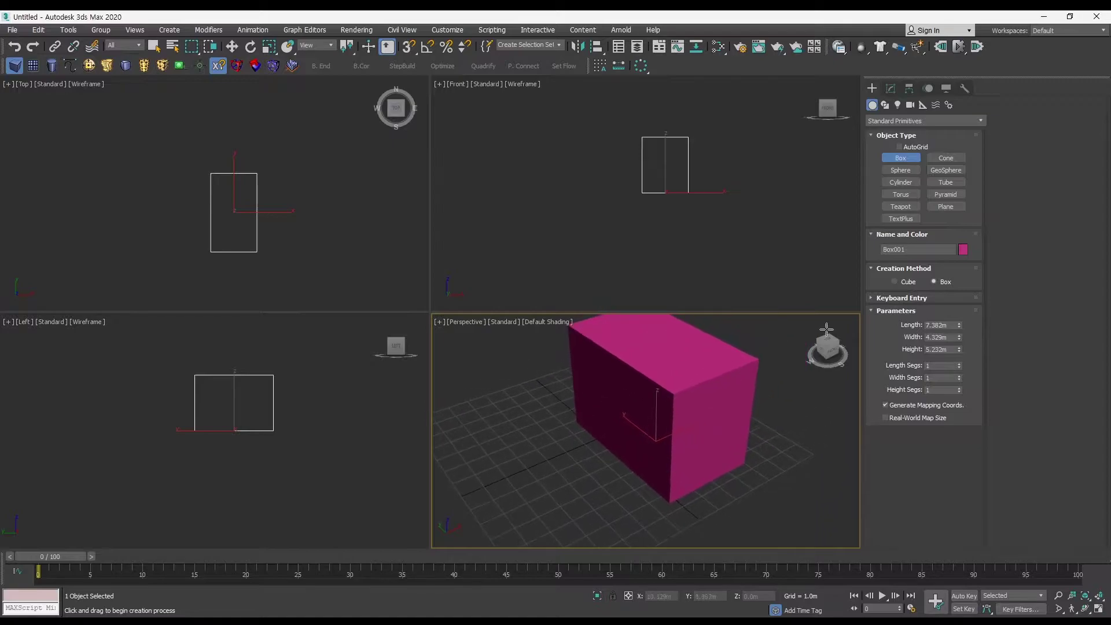
Create a sphere with a radius of about 2.67 m beside the box in the Perspective view.
{"action": "left_click", "coordinate": [900, 169]}
{"action": "middle_click_drag", "start_coordinate": [706, 322], "coordinate": [734, 320]}
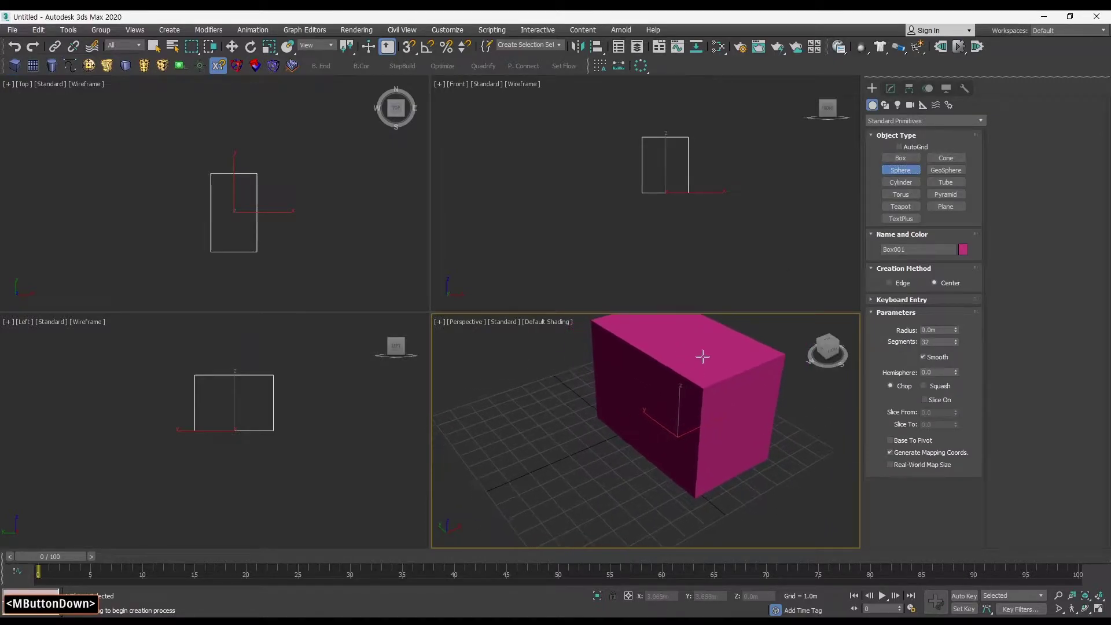
{"action": "left_click_drag", "start_coordinate": [540, 463], "coordinate": [588, 484]}
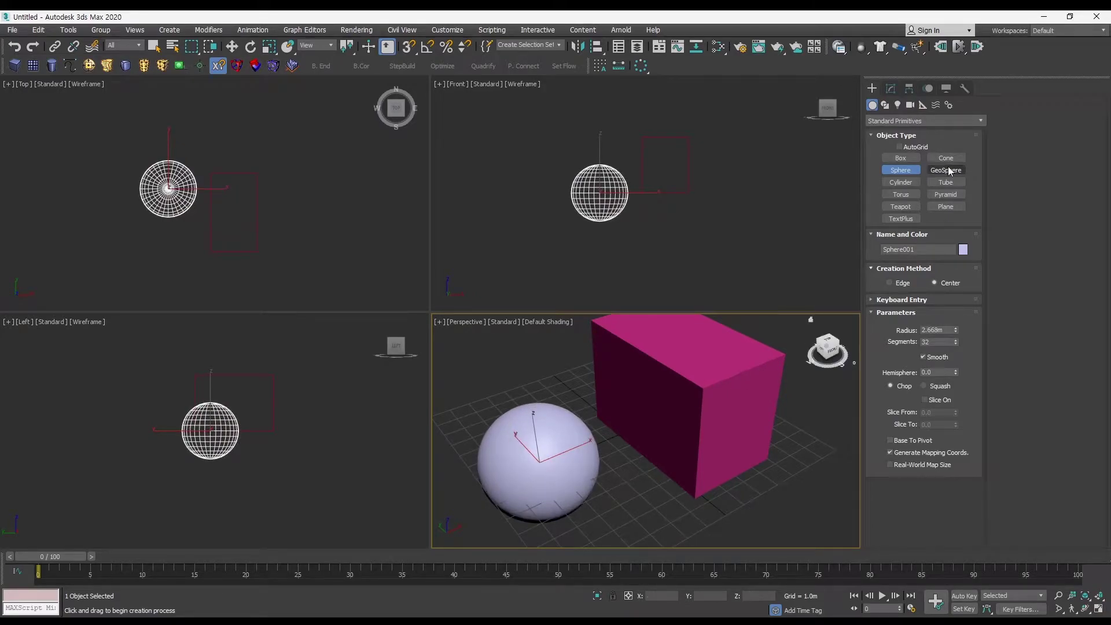
Create a cylinder about 2.15 m in radius and 4.48 m high in front of the sphere and box.
{"action": "left_click", "coordinate": [892, 184]}
{"action": "middle_click_drag", "start_coordinate": [699, 364], "coordinate": [665, 340]}
{"action": "left_click_drag", "start_coordinate": [615, 472], "coordinate": [657, 499]}
{"action": "left_click", "coordinate": [671, 417]}
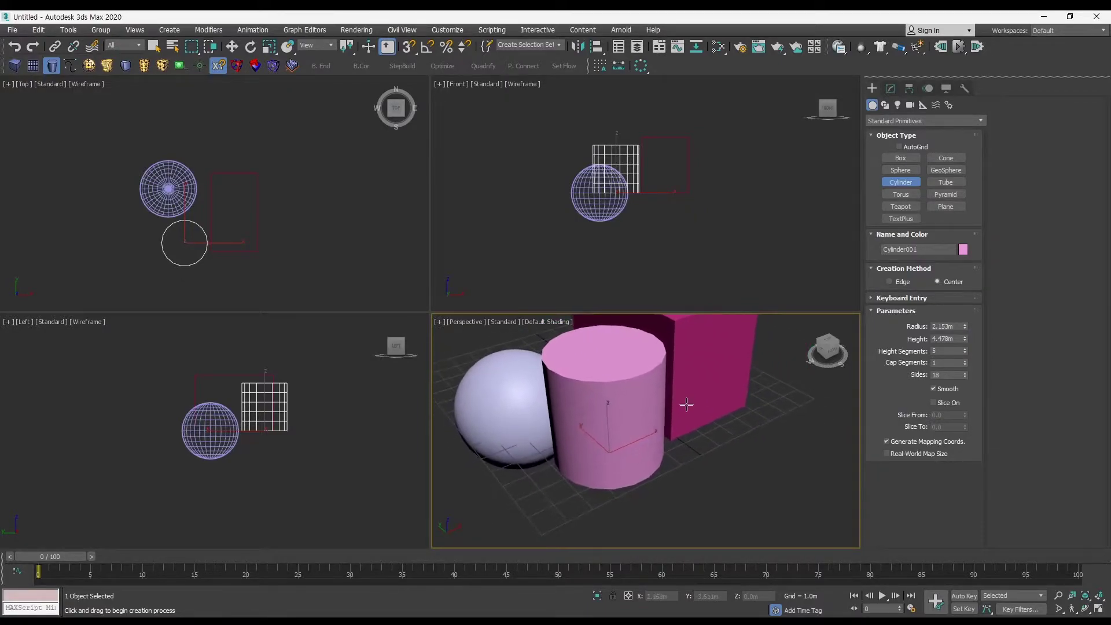
Examine the box, sphere and cylinder in the Perspective view from different distances and angles.
{"action": "middle_click_drag", "start_coordinate": [653, 424], "coordinate": [629, 401], "text": "alt"}
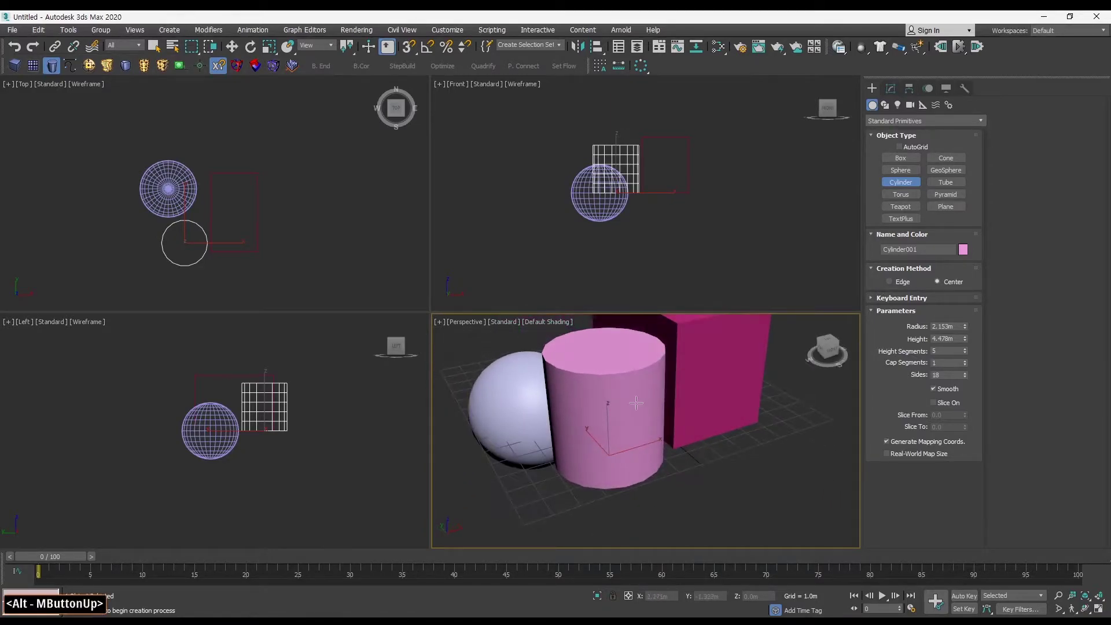
{"action": "scroll", "coordinate": [630, 402], "scroll_direction": "up", "scroll_amount": 3}
{"action": "scroll", "coordinate": [630, 402], "scroll_direction": "down", "scroll_amount": 5}
{"action": "scroll", "coordinate": [631, 400], "scroll_direction": "up", "scroll_amount": 3}
{"action": "scroll", "coordinate": [630, 398], "scroll_direction": "down", "scroll_amount": 2}
{"action": "scroll", "coordinate": [630, 399], "scroll_direction": "up", "scroll_amount": 2}
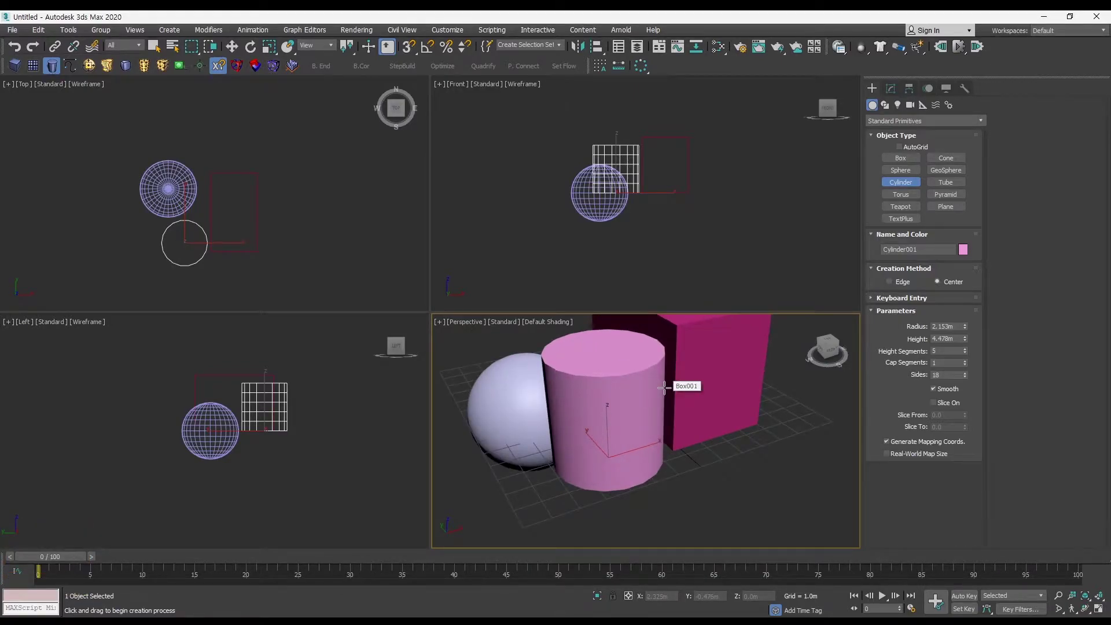
{"action": "scroll", "coordinate": [630, 399], "scroll_direction": "up", "scroll_amount": 3}
{"action": "scroll", "coordinate": [630, 398], "scroll_direction": "down", "scroll_amount": 3}
{"action": "scroll", "coordinate": [630, 399], "scroll_direction": "up", "scroll_amount": 2}
{"action": "scroll", "coordinate": [631, 399], "scroll_direction": "down", "scroll_amount": 4}
{"action": "scroll", "coordinate": [631, 399], "scroll_direction": "up", "scroll_amount": 5}
{"action": "middle_click_drag", "start_coordinate": [746, 433], "coordinate": [718, 419], "text": "ctrl+alt"}
{"action": "scroll", "coordinate": [718, 418], "scroll_direction": "down", "scroll_amount": 5}
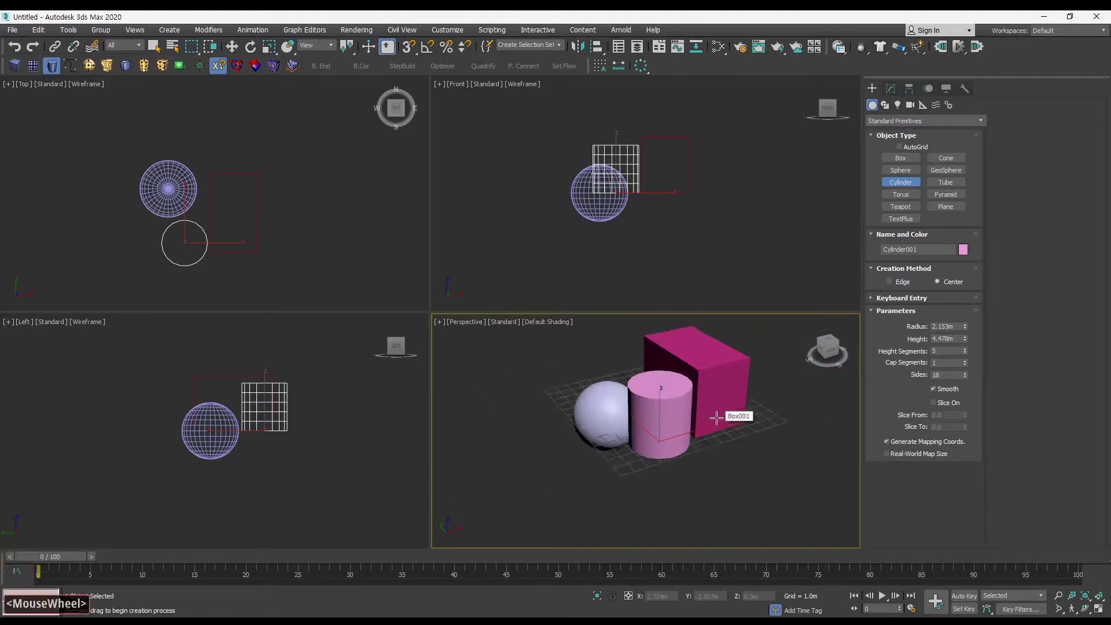
{"action": "scroll", "coordinate": [717, 418], "scroll_direction": "up", "scroll_amount": 4}
{"action": "scroll", "coordinate": [719, 416], "scroll_direction": "down", "scroll_amount": 6}
{"action": "scroll", "coordinate": [719, 416], "scroll_direction": "up", "scroll_amount": 8}
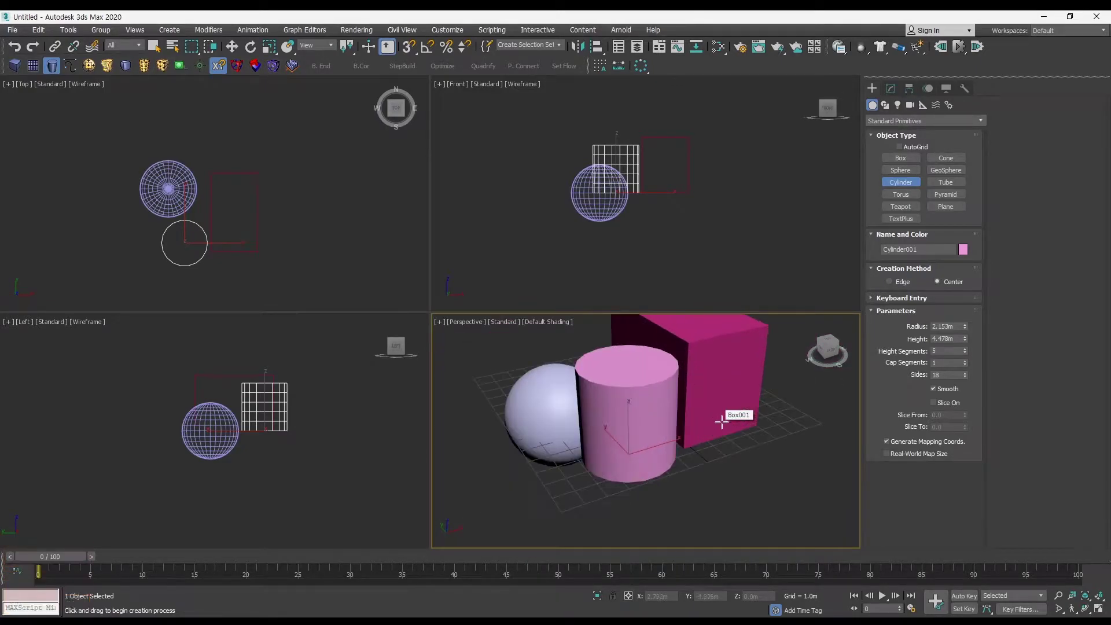
{"action": "scroll", "coordinate": [721, 422], "scroll_direction": "down", "scroll_amount": 6}
{"action": "scroll", "coordinate": [721, 422], "scroll_direction": "up", "scroll_amount": 6}
{"action": "scroll", "coordinate": [720, 423], "scroll_direction": "down", "scroll_amount": 6}
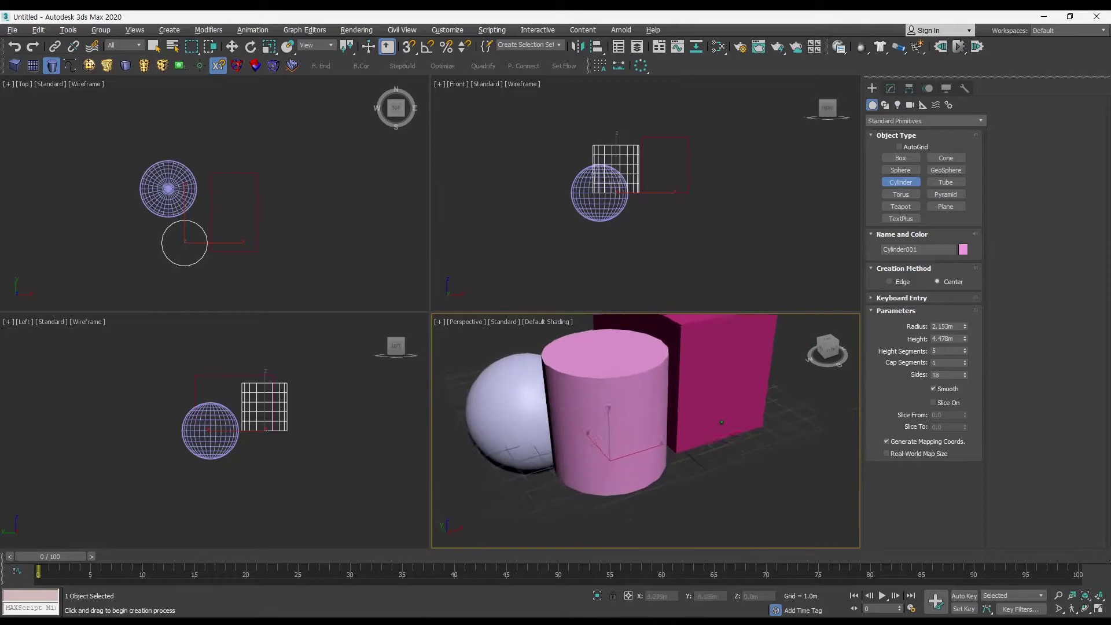
{"action": "scroll", "coordinate": [720, 422], "scroll_direction": "up", "scroll_amount": 6}
{"action": "scroll", "coordinate": [720, 423], "scroll_direction": "down", "scroll_amount": 5}
{"action": "middle_click_drag", "start_coordinate": [721, 422], "coordinate": [737, 440]}
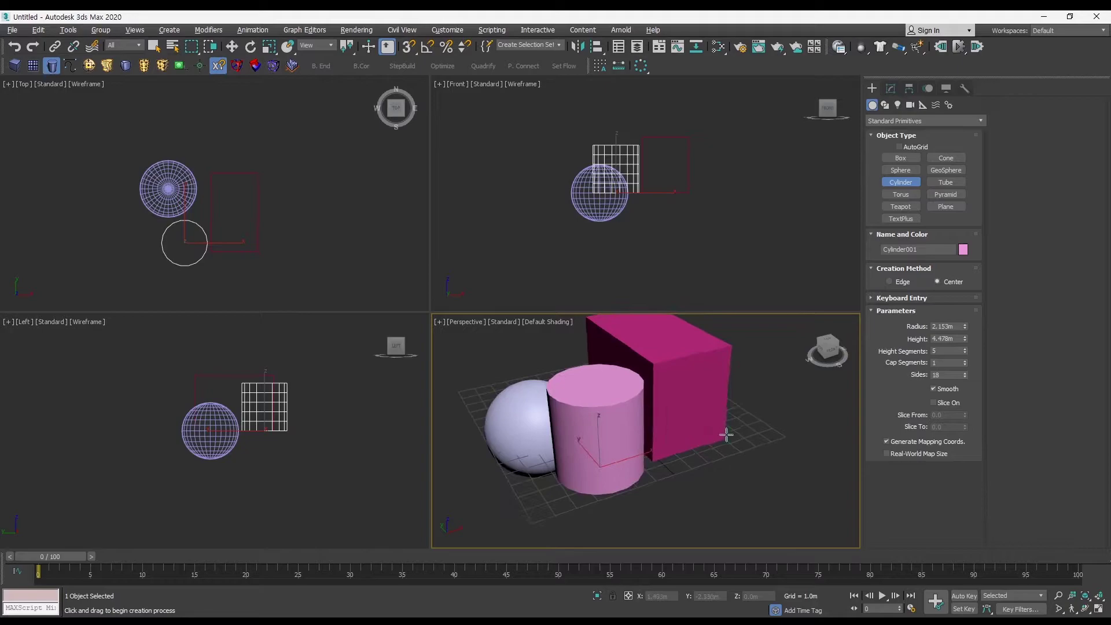
{"action": "middle_click_drag", "start_coordinate": [679, 459], "coordinate": [658, 442], "text": "alt"}
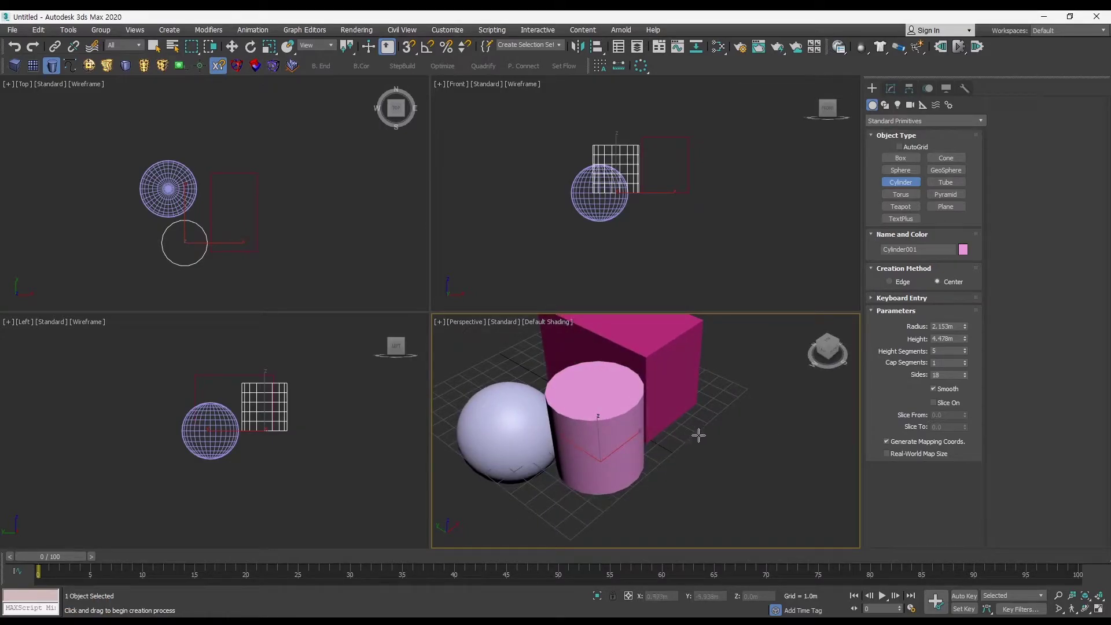
Zoom, orbit and pan around the three primitives to check them from near and far in the Perspective view.
{"action": "scroll", "coordinate": [636, 431], "scroll_direction": "up", "scroll_amount": 8}
{"action": "scroll", "coordinate": [636, 431], "scroll_direction": "down", "scroll_amount": 8}
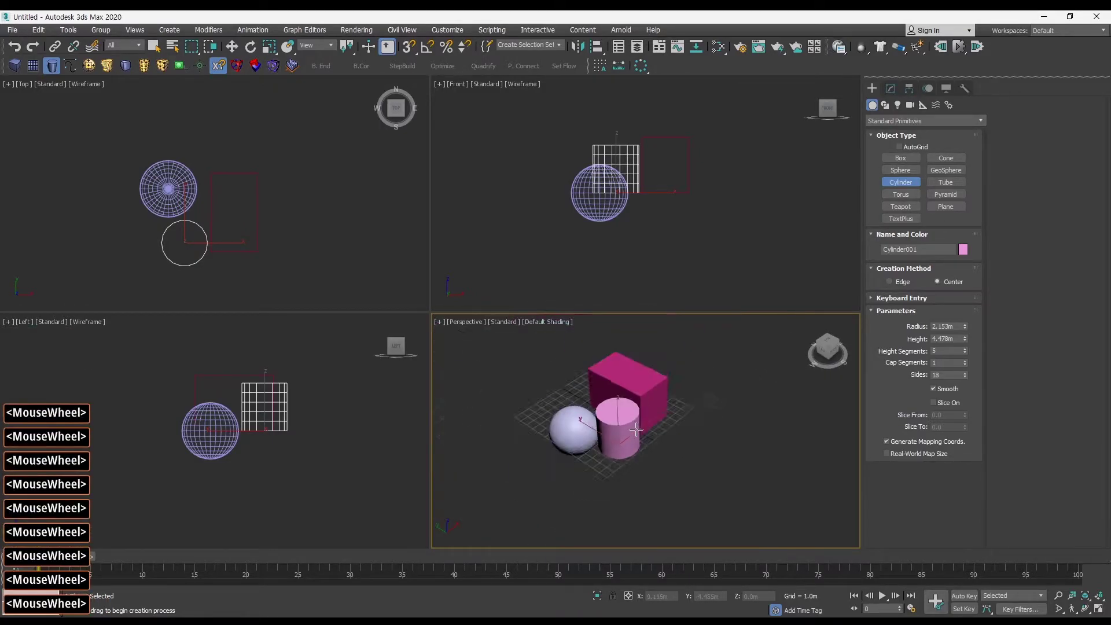
{"action": "scroll", "coordinate": [636, 430], "scroll_direction": "up", "scroll_amount": 4}
{"action": "scroll", "coordinate": [636, 430], "scroll_direction": "down", "scroll_amount": 8}
{"action": "middle_click_drag", "start_coordinate": [637, 428], "coordinate": [634, 435], "text": "alt"}
{"action": "scroll", "coordinate": [640, 423], "scroll_direction": "up", "scroll_amount": 4}
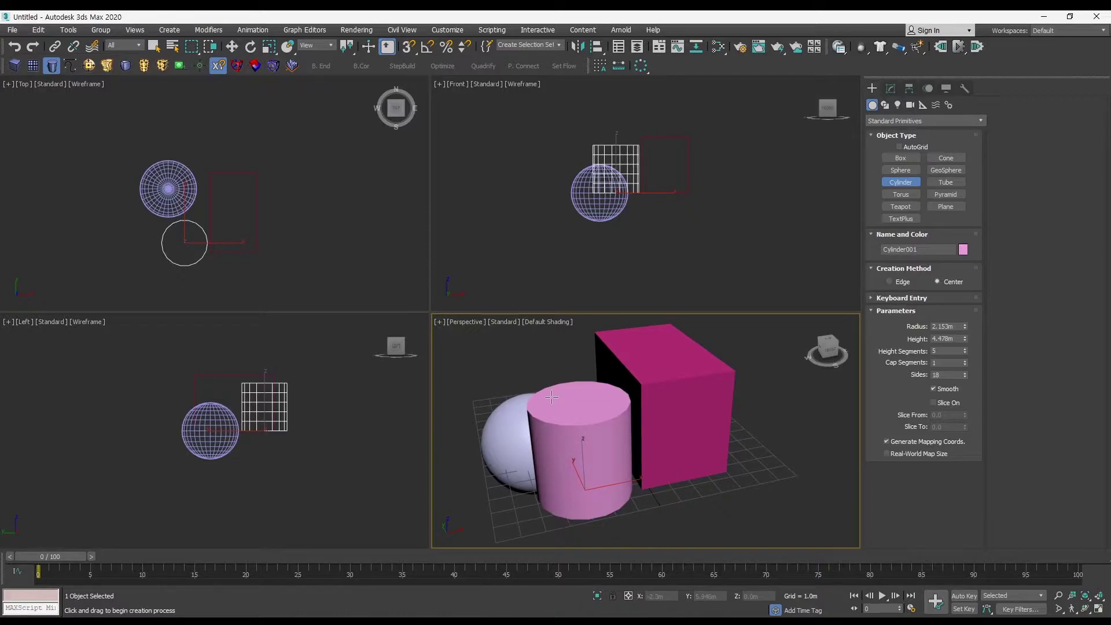
{"action": "mouse_move", "coordinate": [590, 371]}
{"action": "middle_mouse_down"}
{"action": "mouse_move", "coordinate": [672, 387]}
{"action": "mouse_move", "coordinate": [665, 364]}
{"action": "mouse_move", "coordinate": [607, 376]}
{"action": "middle_mouse_up"}
{"action": "middle_click_drag", "start_coordinate": [535, 367], "coordinate": [596, 402]}
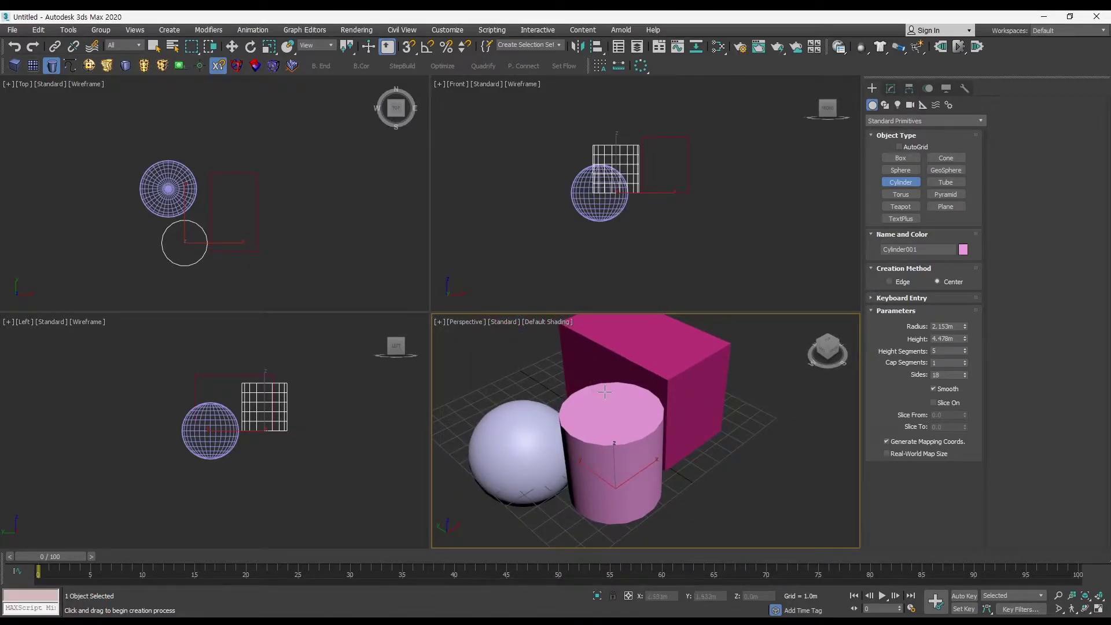
{"action": "scroll", "coordinate": [596, 404], "scroll_direction": "up", "scroll_amount": 4}
{"action": "scroll", "coordinate": [592, 414], "scroll_direction": "down", "scroll_amount": 5}
{"action": "scroll", "coordinate": [595, 411], "scroll_direction": "up", "scroll_amount": 1}
{"action": "scroll", "coordinate": [595, 411], "scroll_direction": "up", "scroll_amount": 4}
{"action": "scroll", "coordinate": [596, 410], "scroll_direction": "down", "scroll_amount": 4}
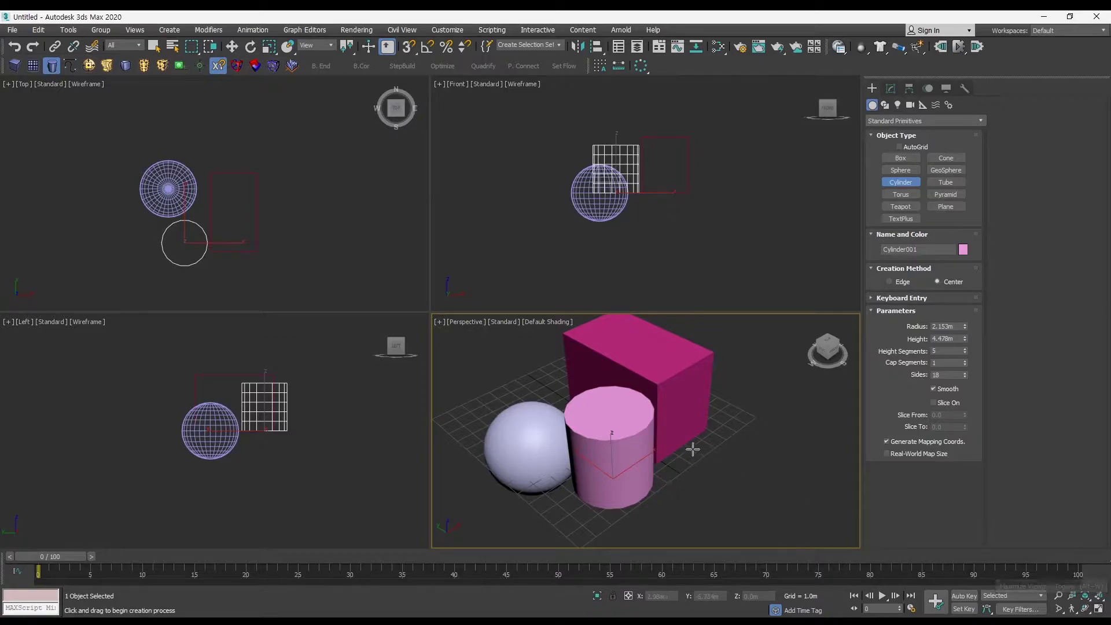
Maximize the Perspective viewport and end cylinder creation.
{"action": "key", "text": "alt+w"}
{"action": "middle_click_drag", "start_coordinate": [503, 405], "coordinate": [493, 356]}
{"action": "scroll", "coordinate": [529, 383], "scroll_direction": "up", "scroll_amount": 1}
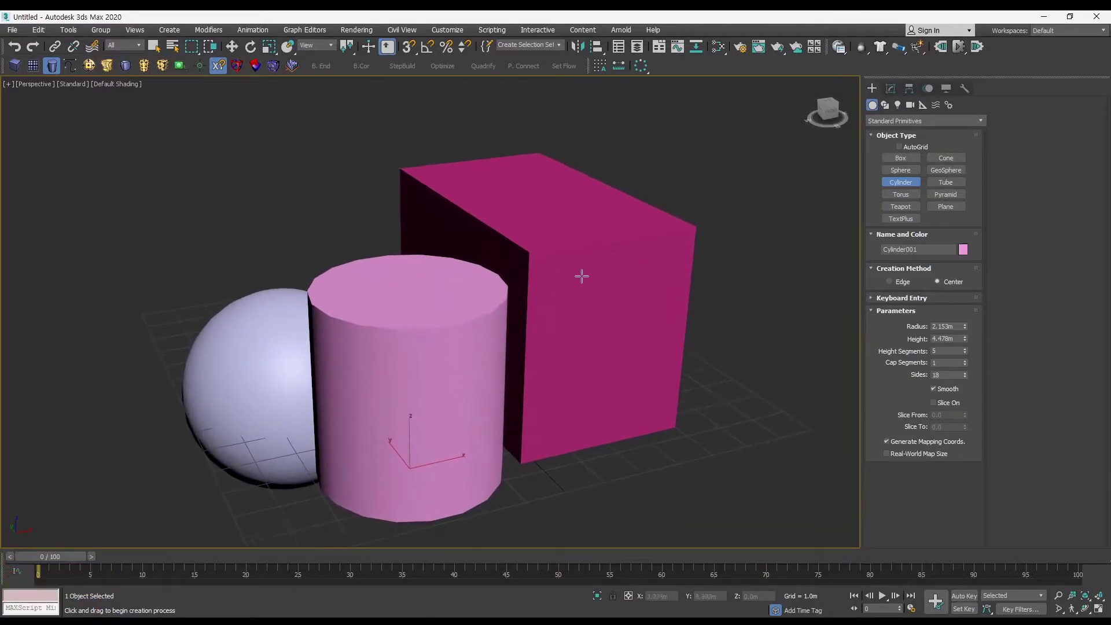
{"action": "right_click", "coordinate": [738, 294]}
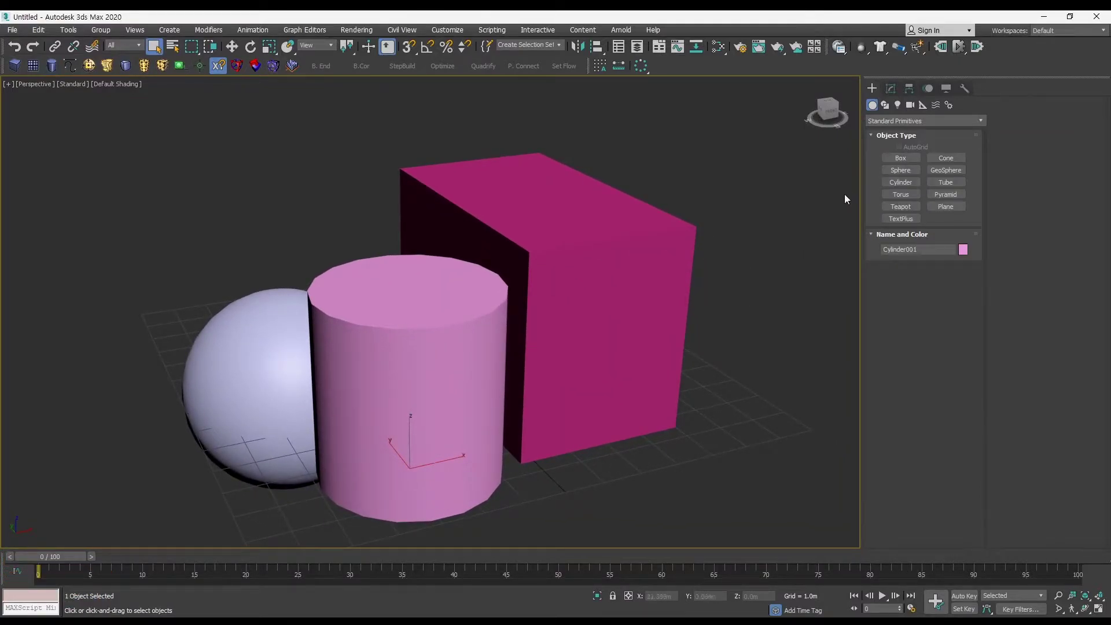
Create two small cylinders beyond the box's far side, the second about 0.08 m in radius and 0.98 m high, and leave the Cylinder tool.
{"action": "left_click", "coordinate": [901, 182]}
{"action": "middle_click_drag", "start_coordinate": [742, 283], "coordinate": [789, 278], "text": "alt"}
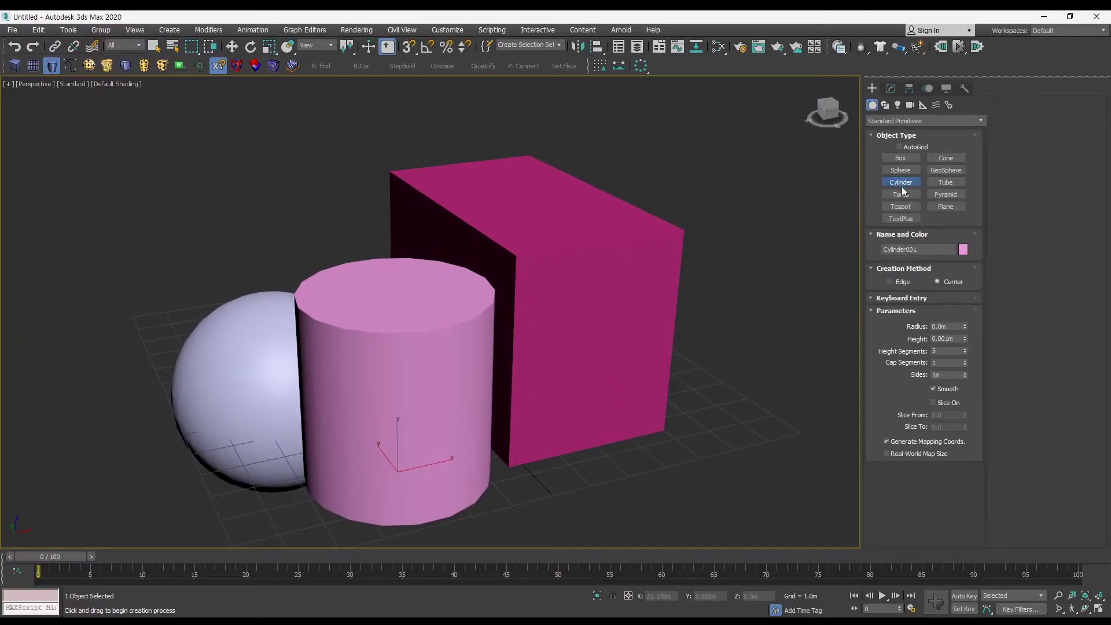
{"action": "left_click_drag", "start_coordinate": [727, 401], "coordinate": [746, 402]}
{"action": "left_click", "coordinate": [756, 340]}
{"action": "left_click", "coordinate": [752, 299]}
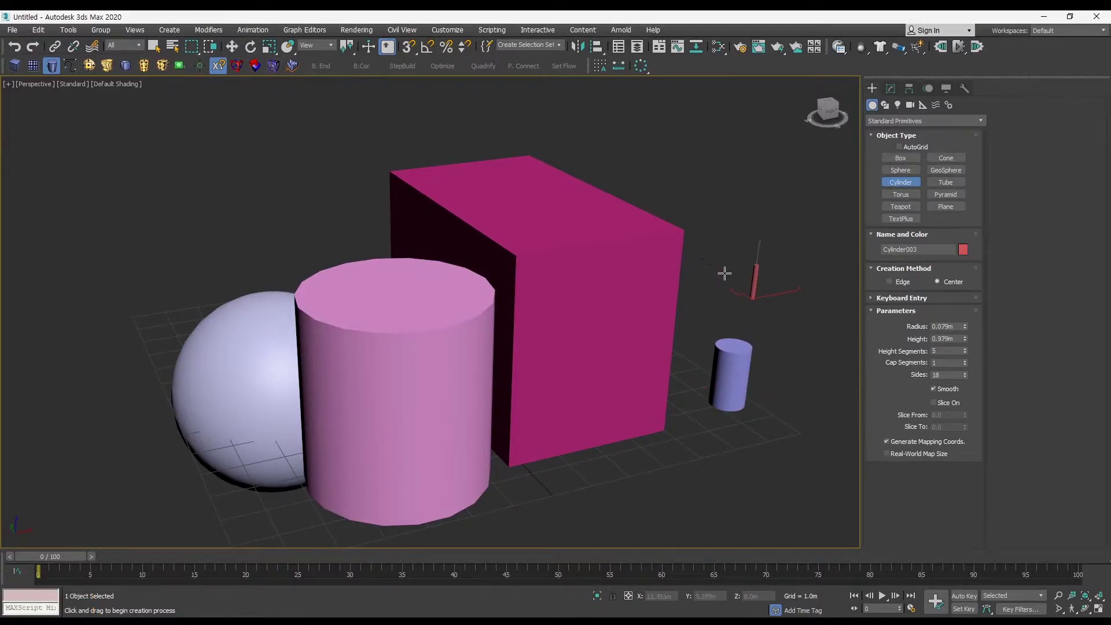
{"action": "left_click", "coordinate": [722, 264]}
{"action": "mouse_move", "coordinate": [731, 264]}
{"action": "middle_mouse_down"}
{"action": "mouse_move", "coordinate": [724, 271]}
{"action": "mouse_move", "coordinate": [740, 278]}
{"action": "middle_mouse_up"}
{"action": "right_click", "coordinate": [737, 264]}
{"action": "left_click", "coordinate": [905, 182]}
{"action": "right_click", "coordinate": [739, 278]}
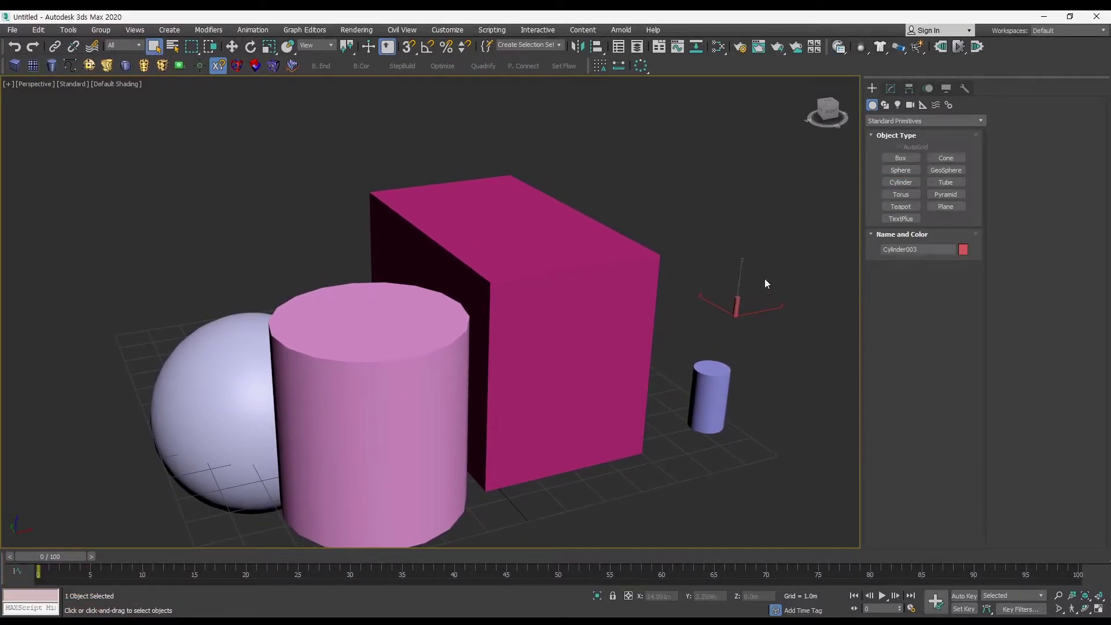
Restore the four-viewport layout, window-select the two small cylinders beside the box and delete them.
{"action": "middle_click_drag", "start_coordinate": [792, 304], "coordinate": [776, 300]}
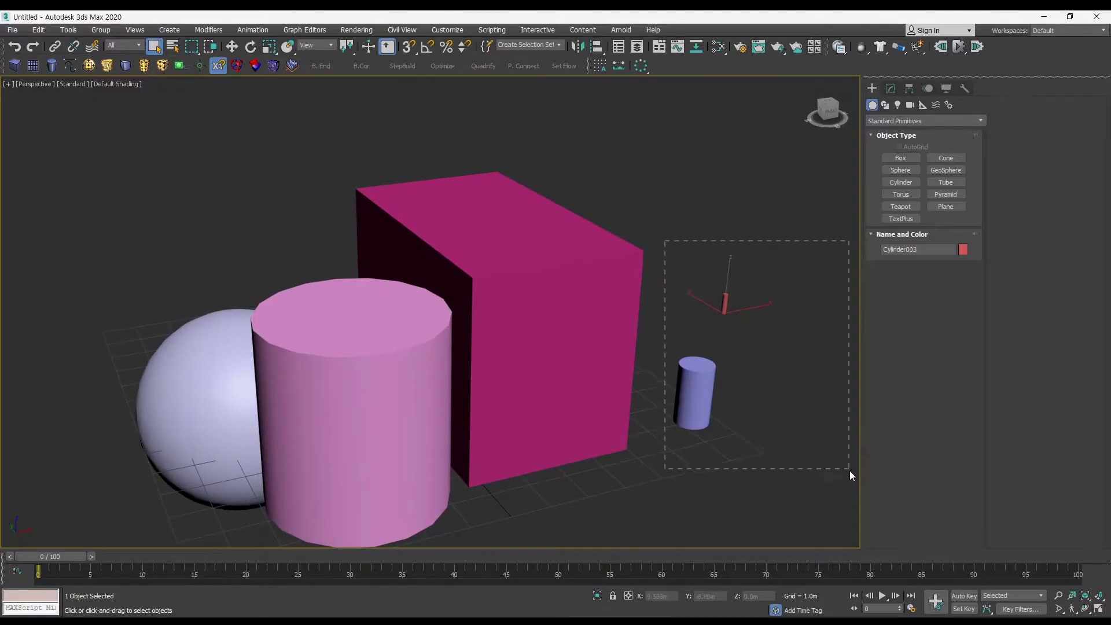
{"action": "left_click", "coordinate": [803, 460]}
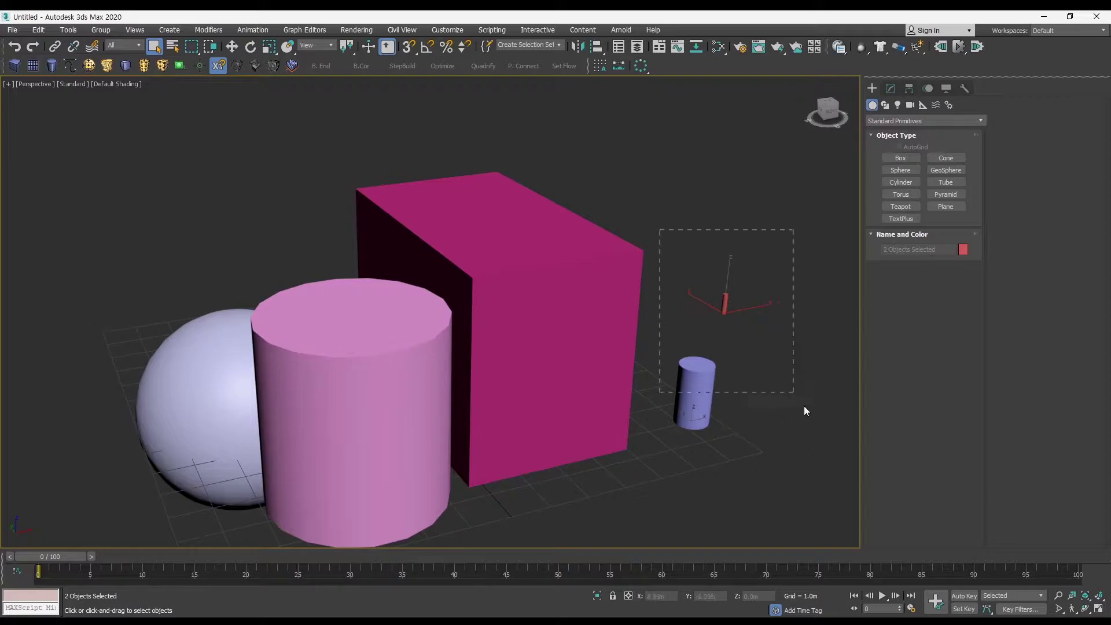
{"action": "left_click", "coordinate": [815, 433]}
{"action": "left_click_drag", "start_coordinate": [687, 249], "coordinate": [811, 445]}
{"action": "left_click", "coordinate": [812, 445]}
{"action": "key", "text": "alt+w"}
{"action": "middle_click_drag", "start_coordinate": [765, 402], "coordinate": [797, 471], "text": "alt"}
{"action": "left_click_drag", "start_coordinate": [799, 483], "coordinate": [734, 372]}
{"action": "middle_click_drag", "start_coordinate": [743, 369], "coordinate": [773, 387]}
{"action": "key", "text": "Delete"}
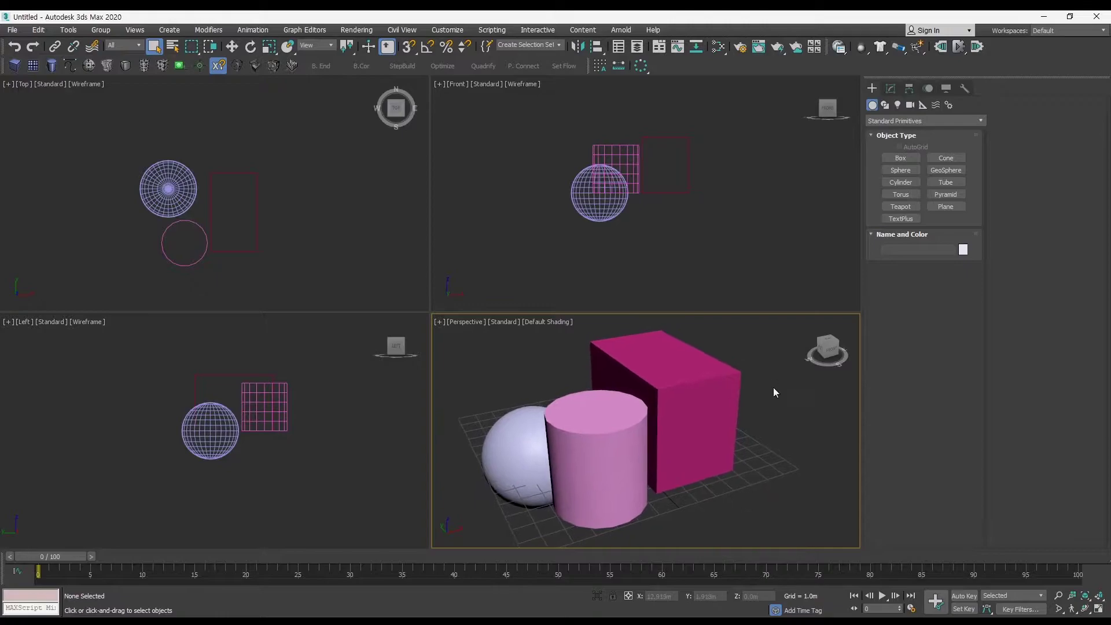
Inspect the shaded box, sphere and large cylinder at several zoom levels and slightly different angles.
{"action": "middle_click_drag", "start_coordinate": [625, 337], "coordinate": [626, 339]}
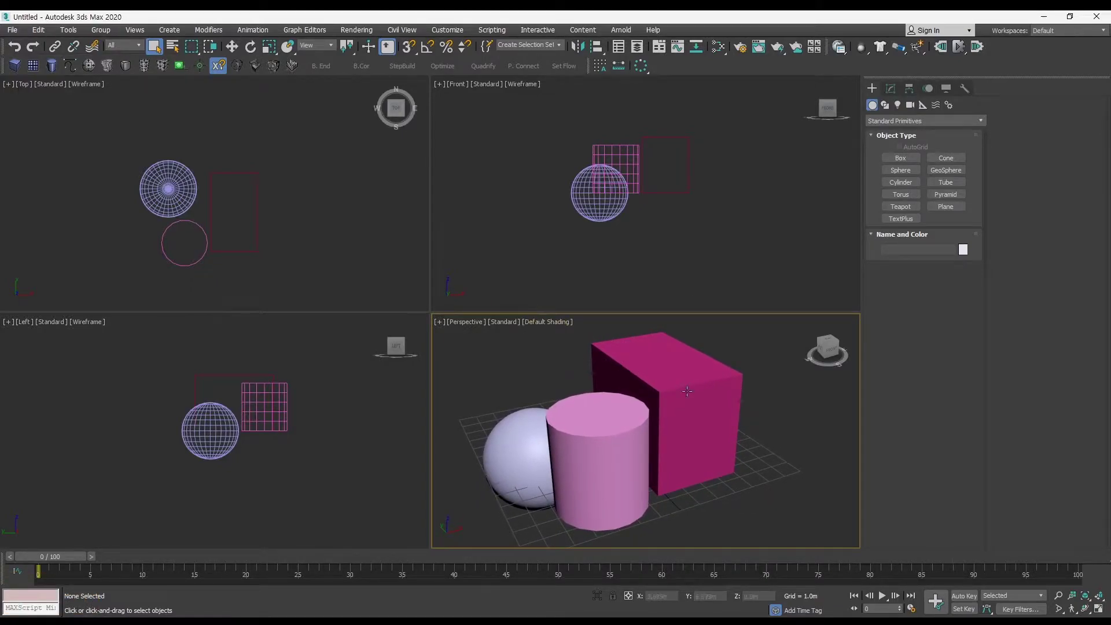
{"action": "mouse_move", "coordinate": [685, 389]}
{"action": "middle_mouse_down"}
{"action": "mouse_move", "coordinate": [646, 397]}
{"action": "mouse_move", "coordinate": [712, 372]}
{"action": "mouse_move", "coordinate": [688, 376]}
{"action": "mouse_move", "coordinate": [695, 385]}
{"action": "middle_mouse_up"}
{"action": "scroll", "coordinate": [684, 392], "scroll_direction": "up", "scroll_amount": 3}
{"action": "scroll", "coordinate": [684, 392], "scroll_direction": "down", "scroll_amount": 4}
{"action": "scroll", "coordinate": [683, 392], "scroll_direction": "up", "scroll_amount": 2}
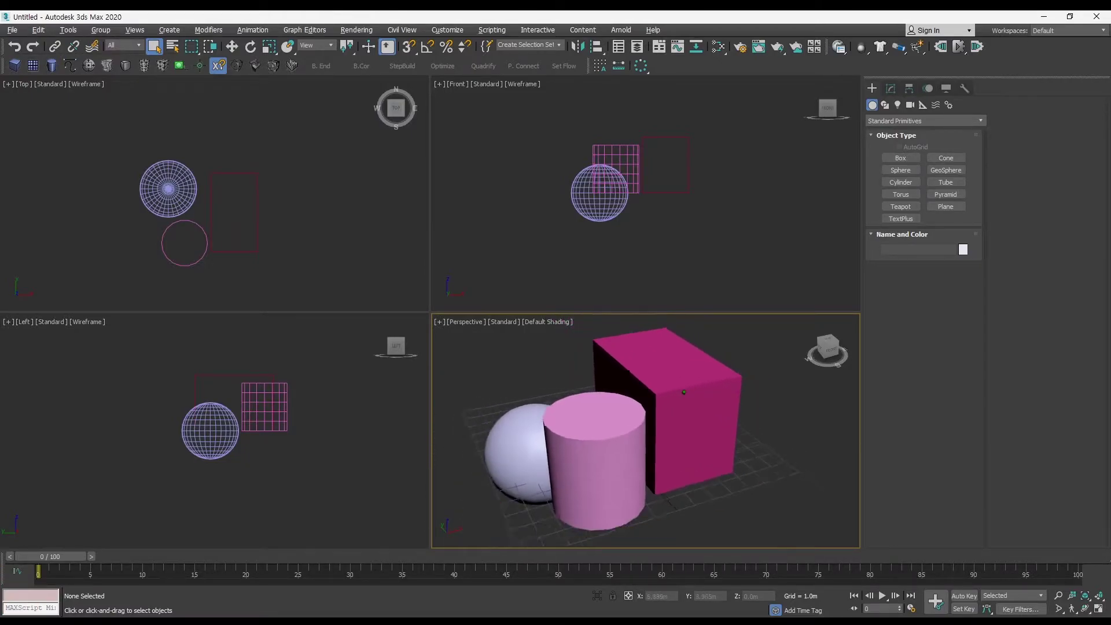
{"action": "scroll", "coordinate": [684, 393], "scroll_direction": "up", "scroll_amount": 3}
{"action": "scroll", "coordinate": [684, 392], "scroll_direction": "down", "scroll_amount": 3}
{"action": "middle_click_drag", "start_coordinate": [684, 392], "coordinate": [704, 386]}
{"action": "middle_click_drag", "start_coordinate": [604, 386], "coordinate": [612, 362]}
Switch the Perspective view to wireframe and back to default shading.
{"action": "key", "text": "F3"}
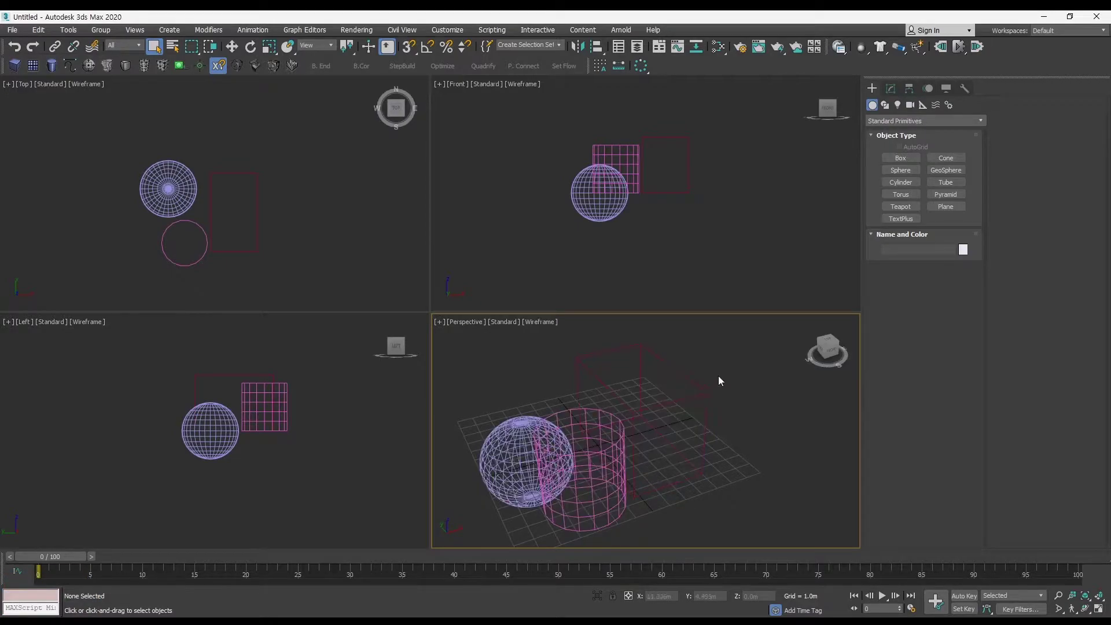
{"action": "middle_click_drag", "start_coordinate": [694, 377], "coordinate": [692, 367]}
{"action": "key", "text": "F3"}
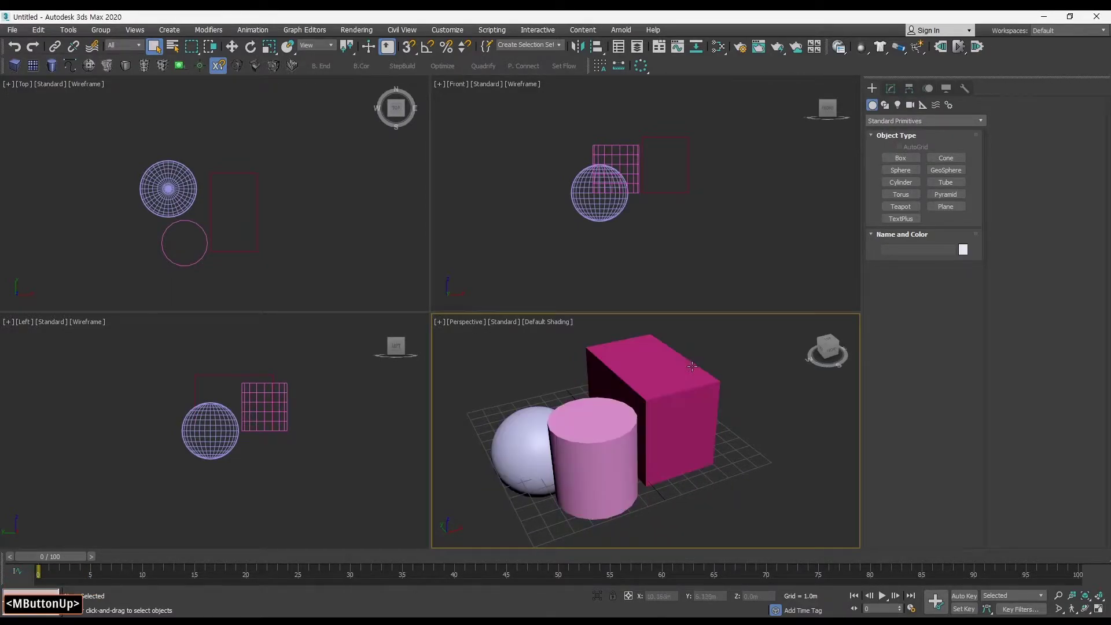
Apply Wireframe Override to the Perspective view and toggle it back to default shading.
{"action": "left_click", "coordinate": [546, 325]}
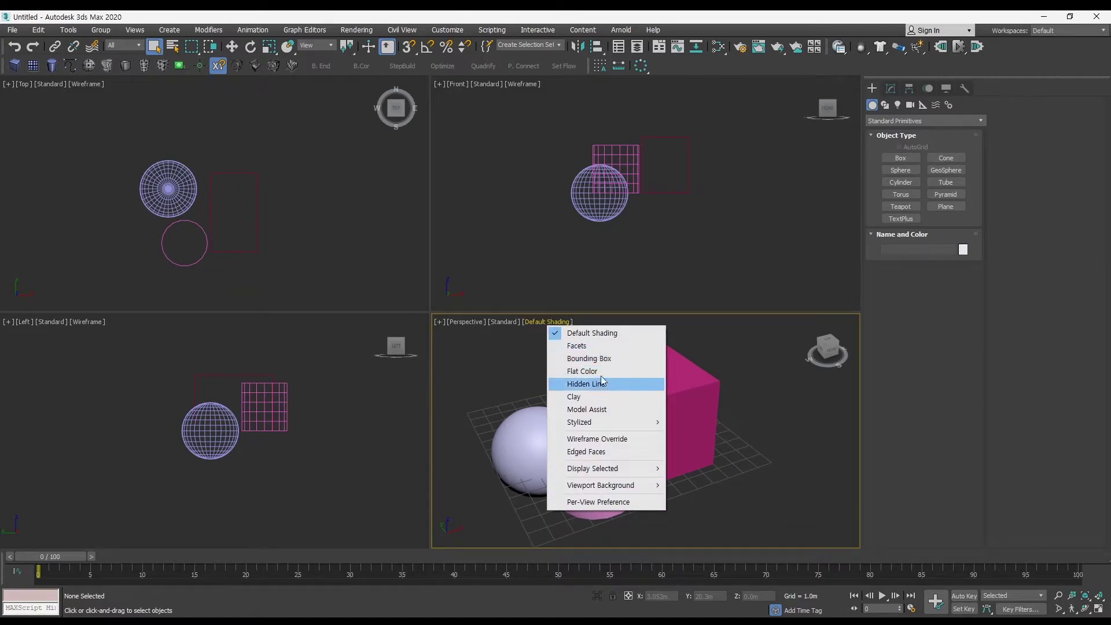
{"action": "left_click", "coordinate": [609, 439]}
{"action": "key", "text": "F3"}
{"action": "key", "text": "F3"}
{"action": "key", "text": "F3"}
Reapply Wireframe Override in the Perspective view and alternate repeatedly between wireframe and default shading.
{"action": "left_click", "coordinate": [546, 322]}
{"action": "left_click", "coordinate": [621, 440]}
{"action": "key", "text": "F3"}
{"action": "key", "text": "F3"}
{"action": "key", "text": "F3"}
{"action": "key", "text": "F3"}
{"action": "key", "text": "F3"}
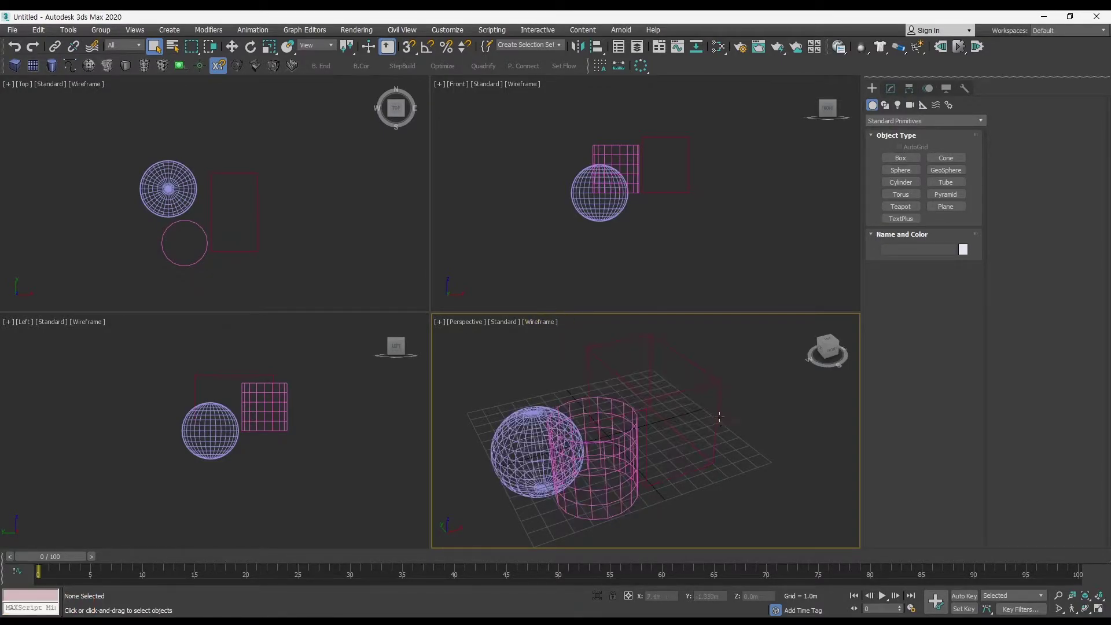
{"action": "key", "text": "F3"}
{"action": "key", "text": "F3"}
{"action": "key", "text": "F3"}
Compare wireframe and default shading on the primitives from a closer viewpoint, leaving default shading active.
{"action": "mouse_move", "coordinate": [603, 418]}
{"action": "middle_mouse_down", "text": "ctrl+alt"}
{"action": "mouse_move", "coordinate": [567, 384]}
{"action": "mouse_move", "coordinate": [598, 387]}
{"action": "mouse_move", "coordinate": [613, 371]}
{"action": "mouse_move", "coordinate": [682, 415]}
{"action": "mouse_move", "coordinate": [622, 418]}
{"action": "mouse_move", "coordinate": [637, 418]}
{"action": "mouse_move", "coordinate": [590, 401]}
{"action": "mouse_move", "coordinate": [642, 420]}
{"action": "mouse_move", "coordinate": [649, 394]}
{"action": "mouse_move", "coordinate": [617, 392]}
{"action": "mouse_move", "coordinate": [639, 426]}
{"action": "middle_mouse_up", "text": "ctrl+alt"}
{"action": "key", "text": "F3"}
{"action": "key", "text": "F3"}
{"action": "key", "text": "F3"}
{"action": "key", "text": "F3"}
{"action": "key", "text": "F3"}
{"action": "key", "text": "F3"}
{"action": "key", "text": "F3"}
{"action": "key", "text": "F3"}
{"action": "key", "text": "F3"}
{"action": "key", "text": "F3"}
{"action": "key", "text": "F3"}
{"action": "key", "text": "F3"}
{"action": "key", "text": "F3"}
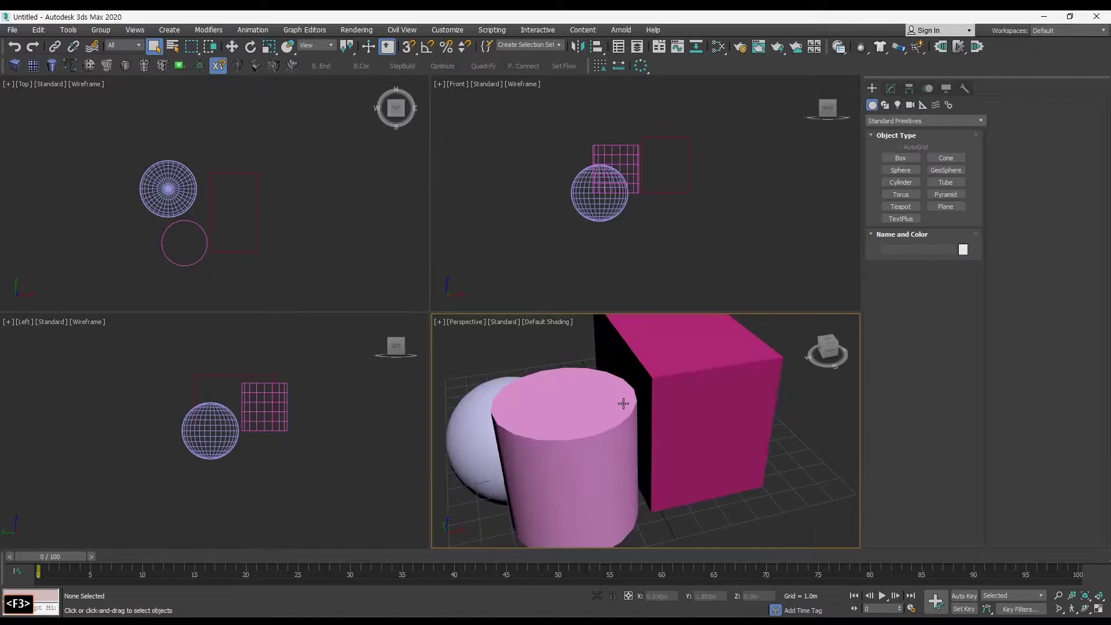
Toggle wireframe display on the whole group of primitives and set the Perspective view to Edged Faces.
{"action": "scroll", "coordinate": [617, 403], "scroll_direction": "down", "scroll_amount": 3}
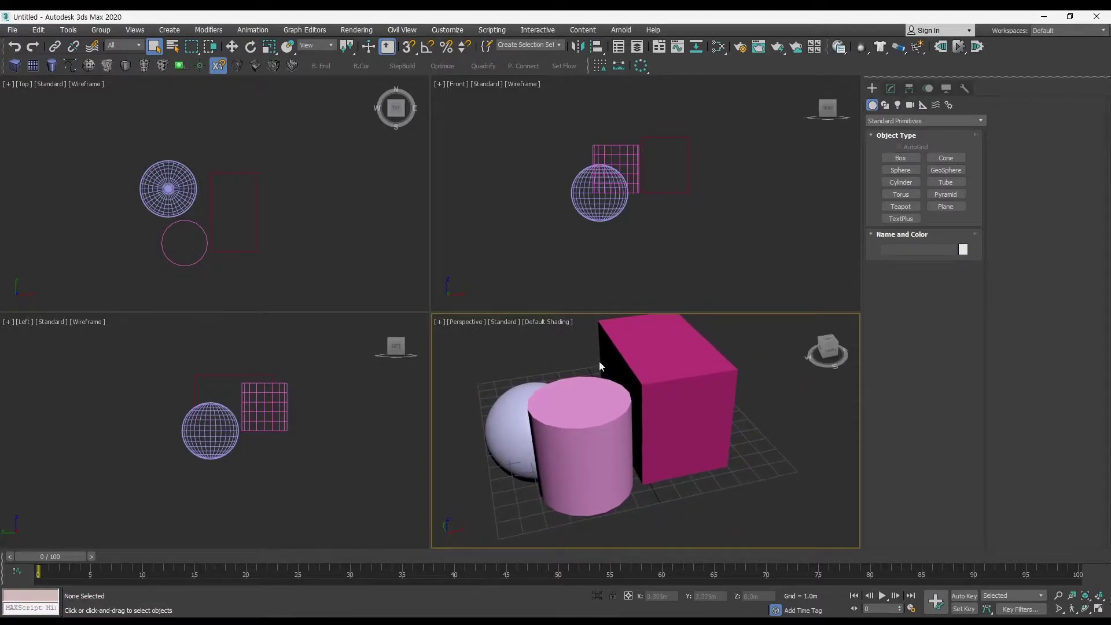
{"action": "key", "text": "F3"}
{"action": "key", "text": "F3"}
{"action": "key", "text": "F3"}
{"action": "key", "text": "F3"}
{"action": "key", "text": "F3"}
{"action": "key", "text": "F3"}
{"action": "key", "text": "F3"}
{"action": "key", "text": "F3"}
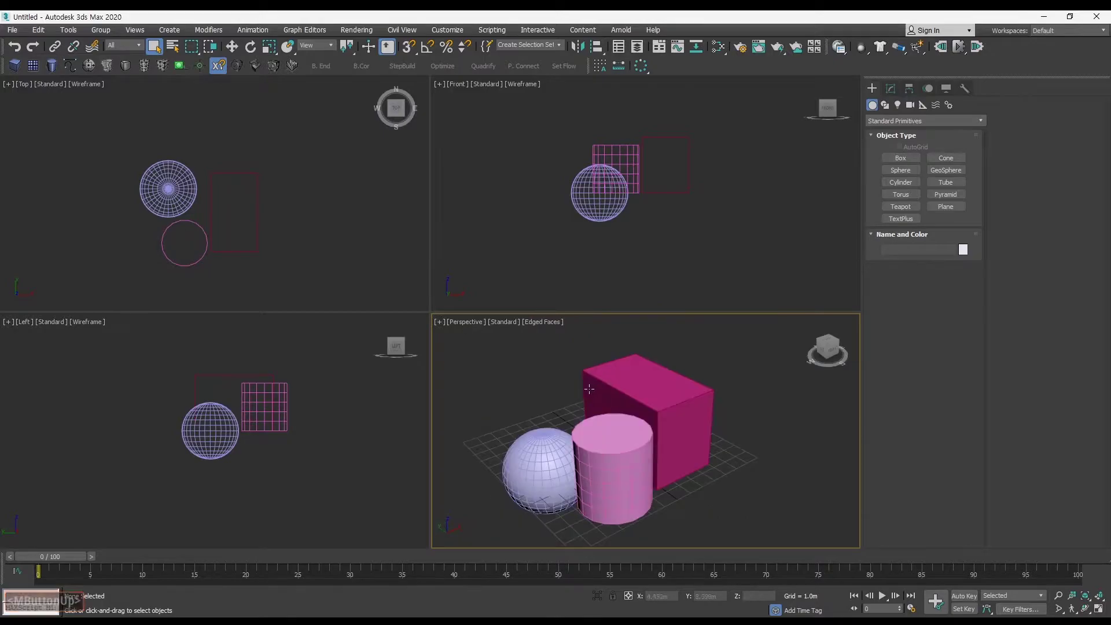
Select the box and examine the edges of the primitives in Edged Faces display.
{"action": "middle_click_drag", "start_coordinate": [589, 388], "coordinate": [588, 396], "text": "ctrl+alt"}
{"action": "middle_click_drag", "start_coordinate": [588, 387], "coordinate": [630, 378]}
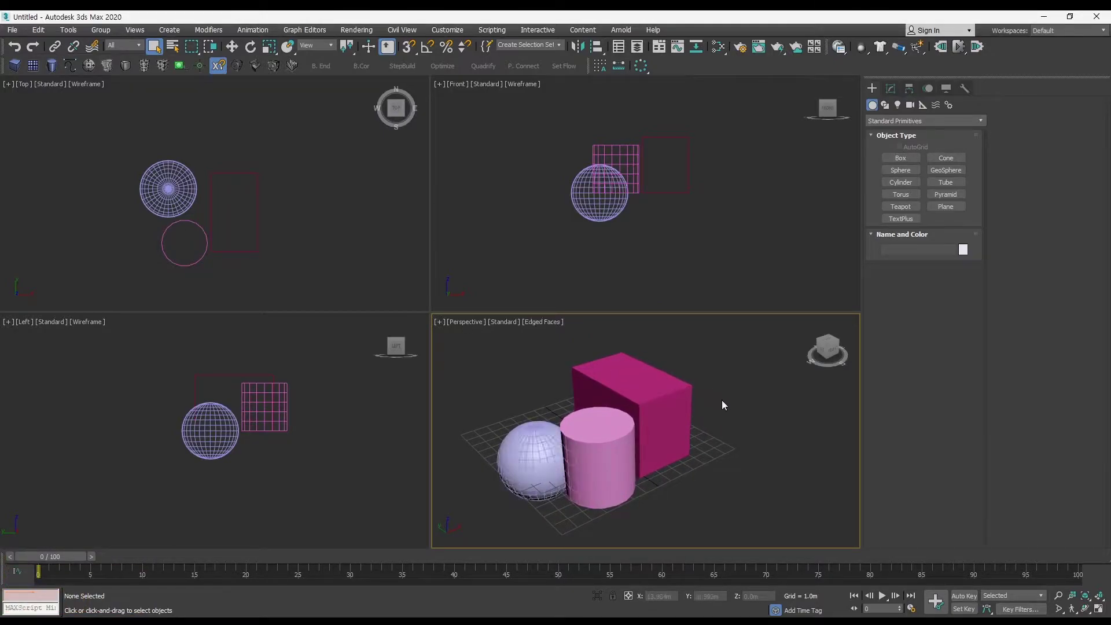
{"action": "left_click", "coordinate": [689, 370]}
{"action": "key", "text": "F4"}
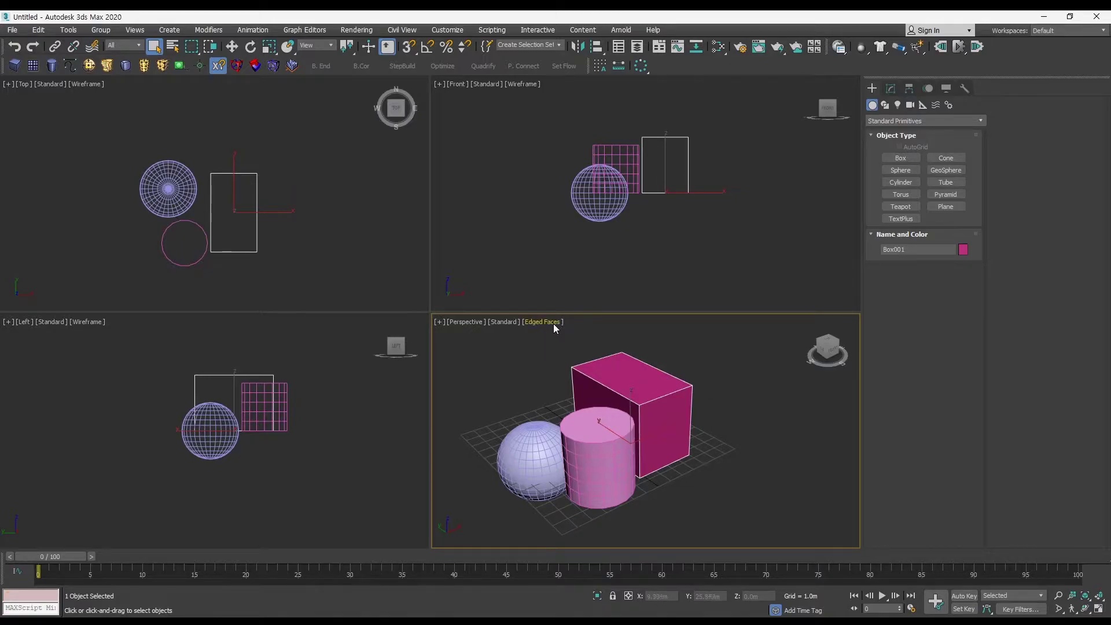
{"action": "scroll", "coordinate": [586, 357], "scroll_direction": "up", "scroll_amount": 2}
{"action": "middle_click_drag", "start_coordinate": [642, 396], "coordinate": [623, 380]}
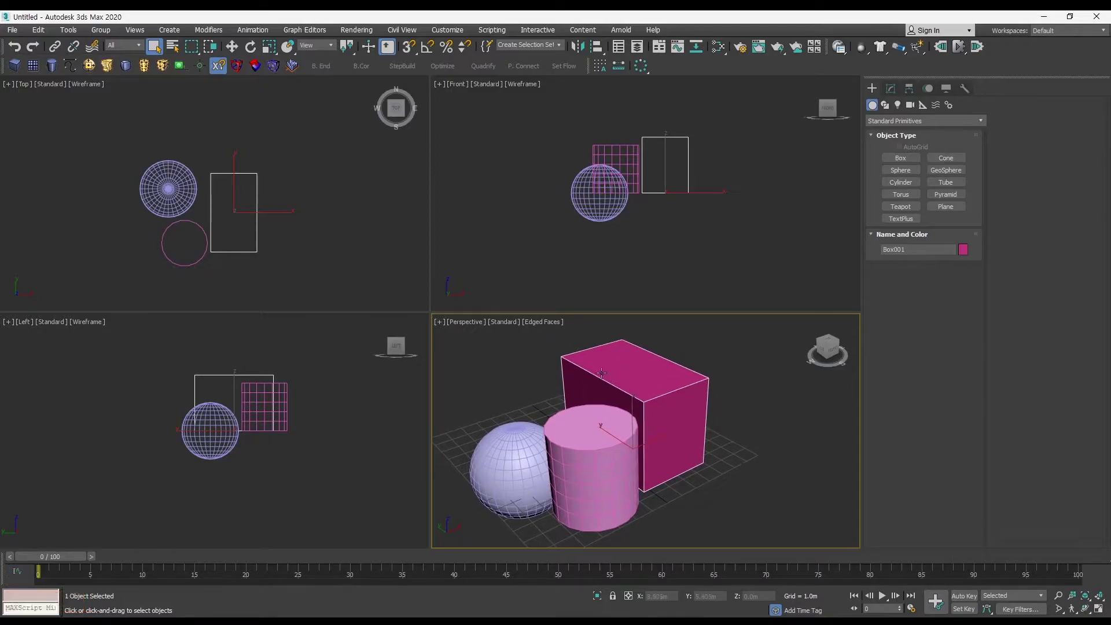
Clear the box selection and toggle the Perspective view between wireframe and edged-face shading.
{"action": "key", "text": "F3"}
{"action": "left_click", "coordinate": [775, 427]}
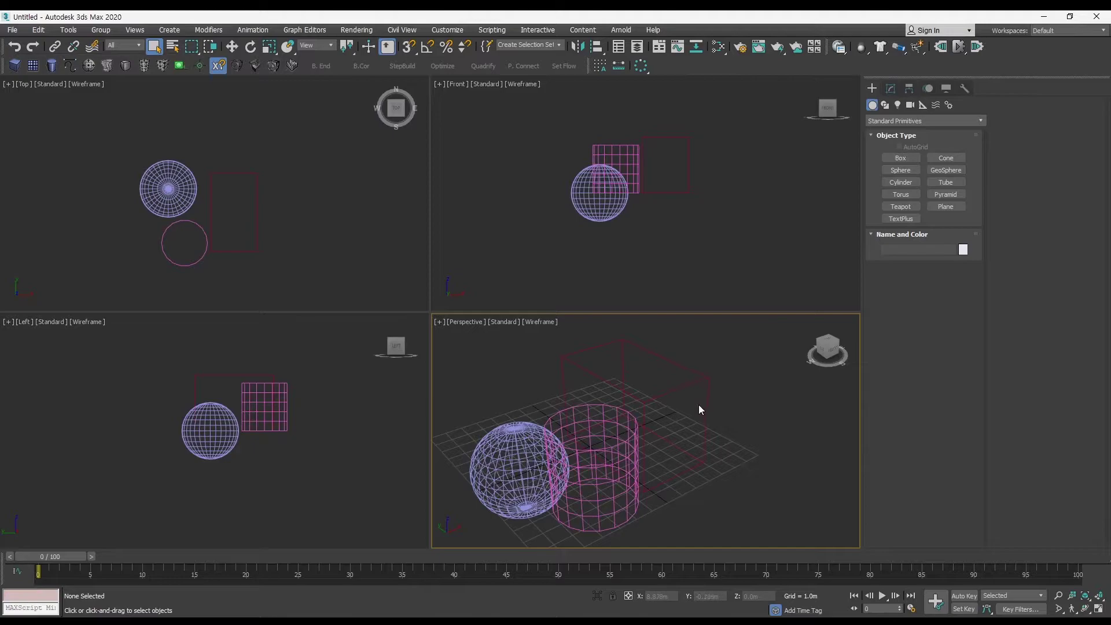
{"action": "key", "text": "F3"}
{"action": "key", "text": "F3"}
{"action": "key", "text": "F3"}
{"action": "key", "text": "F3"}
{"action": "key", "text": "F3"}
Toggle the edge overlay on the shaded primitives off and on, leaving Edged Faces active.
{"action": "key", "text": "F4"}
{"action": "key", "text": "F4"}
{"action": "key", "text": "F4"}
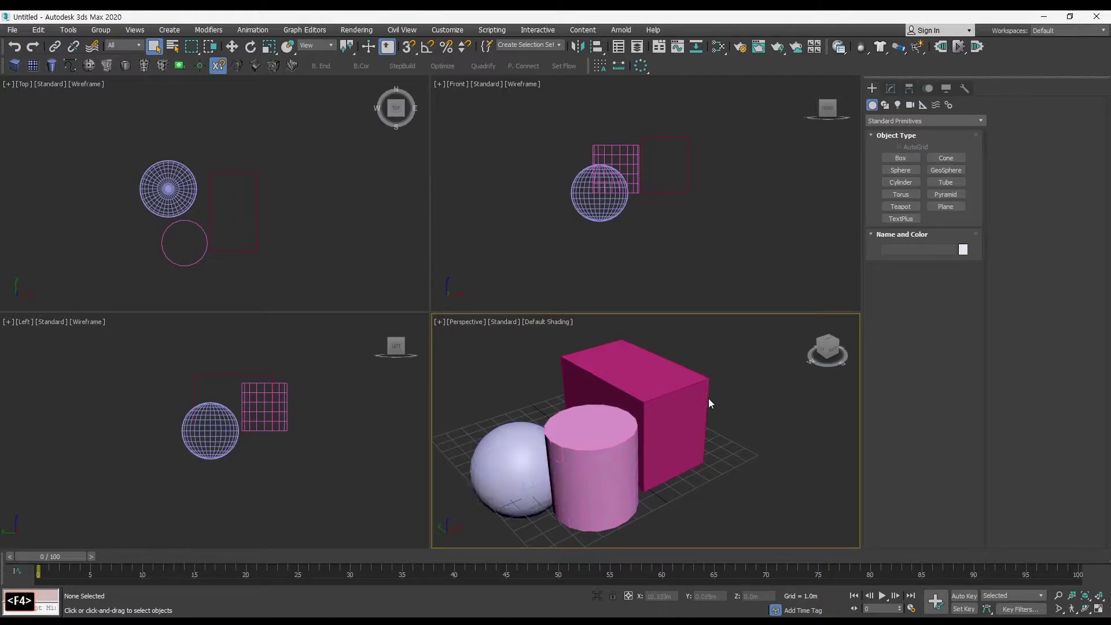
{"action": "key", "text": "F4"}
Keep Default Shading as the Perspective view's style and turn off its Edged Faces option.
{"action": "left_click", "coordinate": [542, 322]}
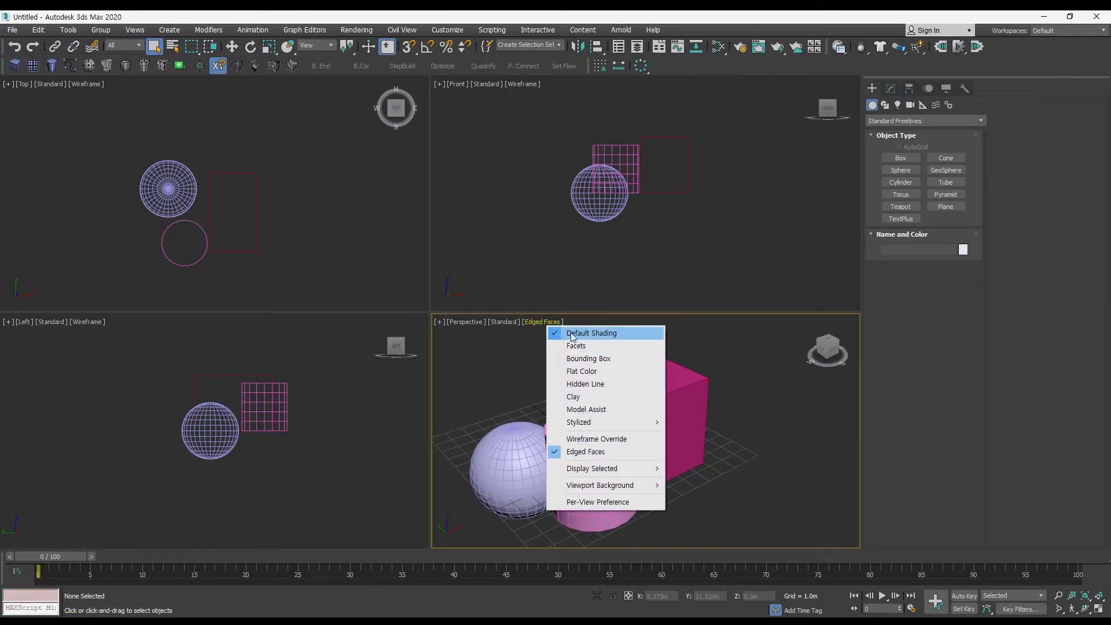
{"action": "left_click", "coordinate": [579, 336]}
{"action": "left_click", "coordinate": [546, 322]}
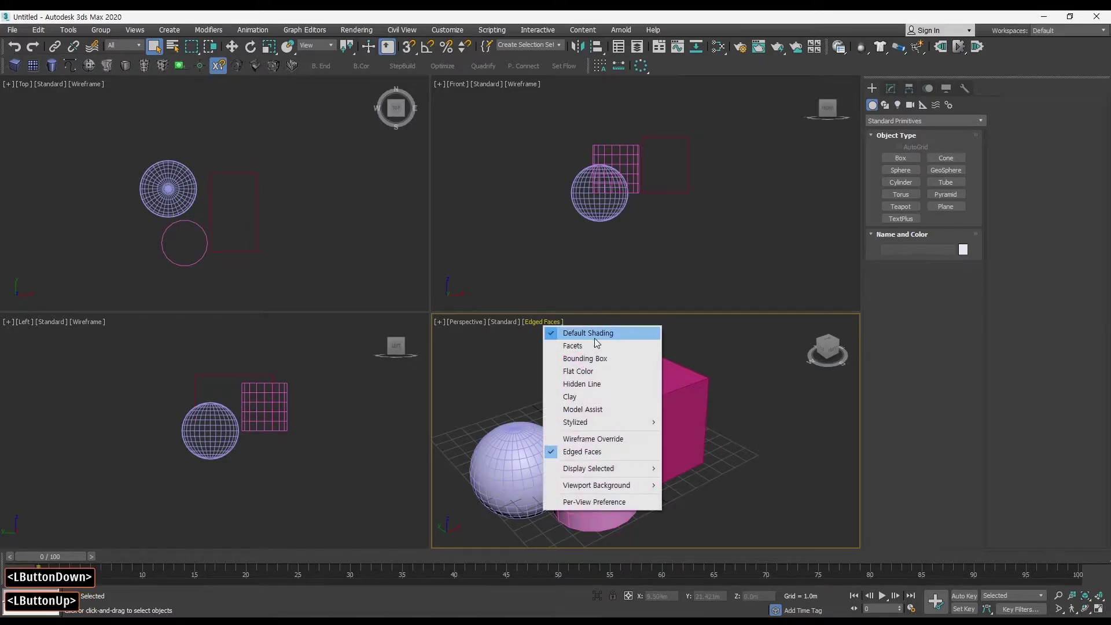
{"action": "left_click", "coordinate": [583, 452]}
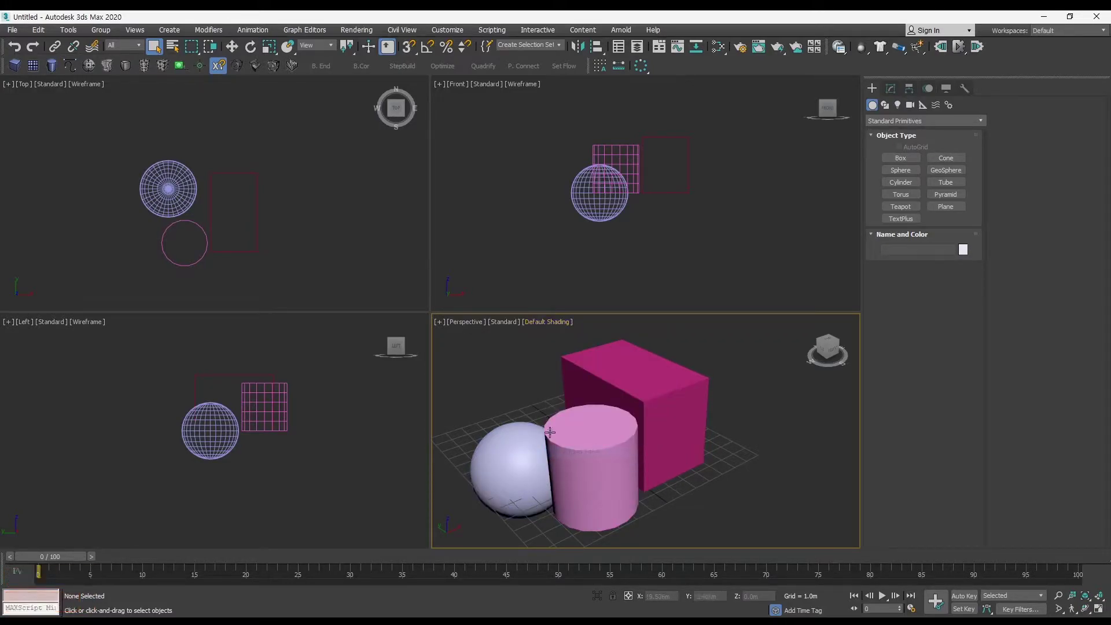
Turn Wireframe Override on and off again for the Perspective view.
{"action": "left_click", "coordinate": [549, 322]}
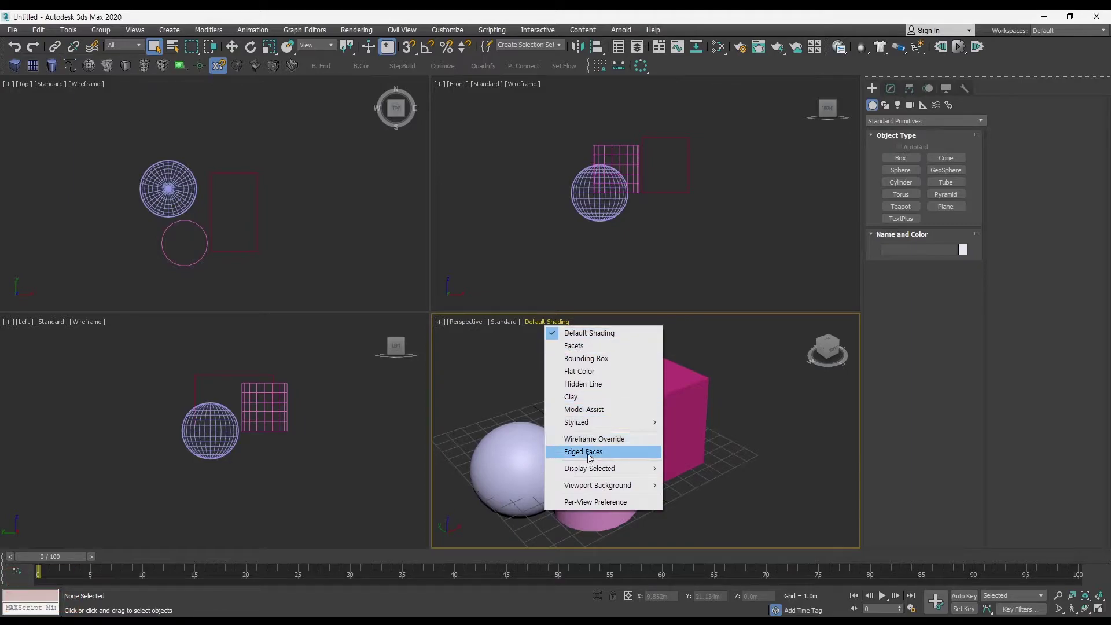
{"action": "left_click", "coordinate": [596, 440]}
{"action": "left_click", "coordinate": [546, 323]}
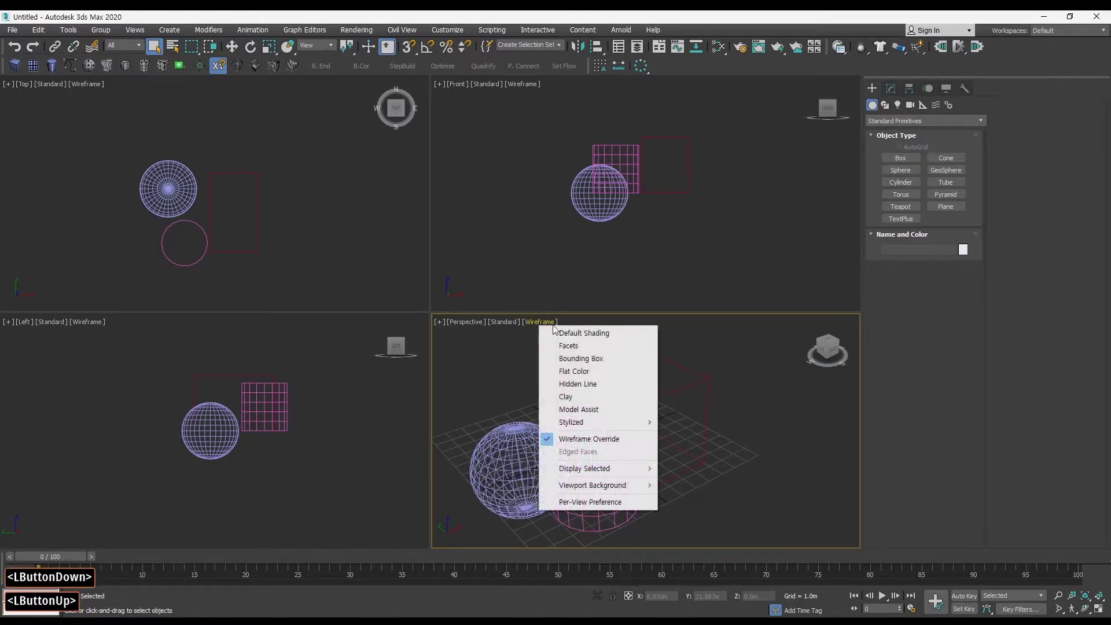
{"action": "left_click", "coordinate": [589, 439]}
Enable Wireframe Override once more and toggle the Perspective view until it is shaded again.
{"action": "left_click", "coordinate": [546, 322]}
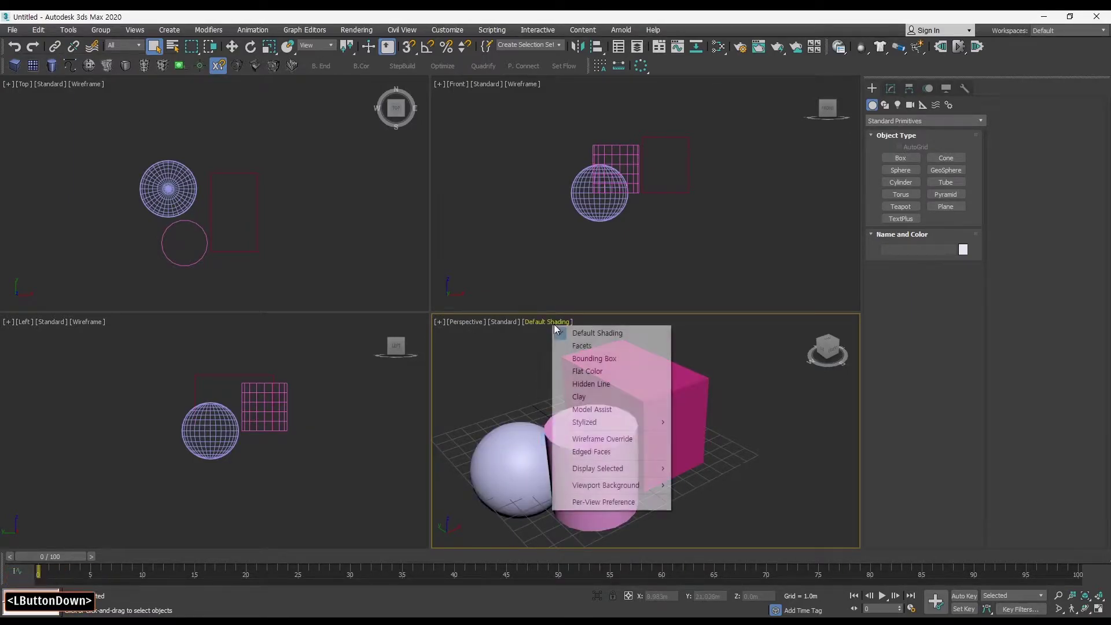
{"action": "left_click", "coordinate": [589, 439]}
{"action": "key", "text": "F3"}
{"action": "key", "text": "F3"}
{"action": "key", "text": "F3"}
{"action": "key", "text": "F3"}
{"action": "key", "text": "F3"}
Toggle Edged Faces in the Perspective view, leave it on, and view the primitives from a slightly different angle.
{"action": "key", "text": "F4"}
{"action": "key", "text": "F4"}
{"action": "key", "text": "F4"}
{"action": "key", "text": "F4"}
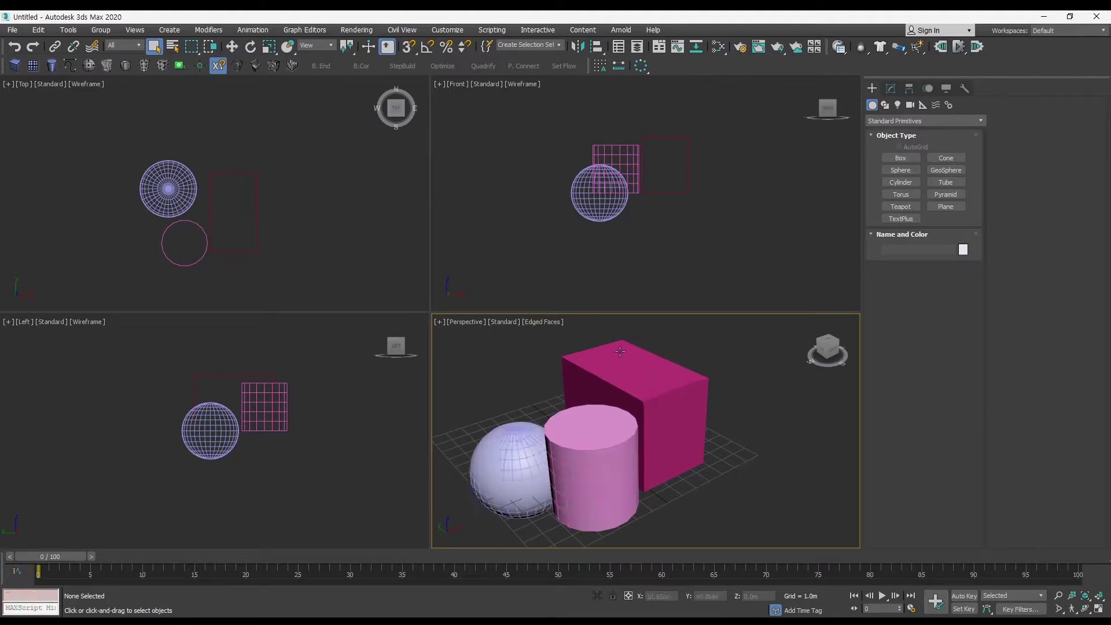
{"action": "middle_click_drag", "start_coordinate": [612, 383], "coordinate": [619, 428], "text": "ctrl+alt"}
{"action": "middle_click_drag", "start_coordinate": [620, 428], "coordinate": [623, 389], "text": "alt"}
{"action": "mouse_move", "coordinate": [623, 388]}
{"action": "middle_mouse_down"}
{"action": "mouse_move", "coordinate": [656, 393]}
{"action": "mouse_move", "coordinate": [628, 389]}
{"action": "middle_mouse_up"}
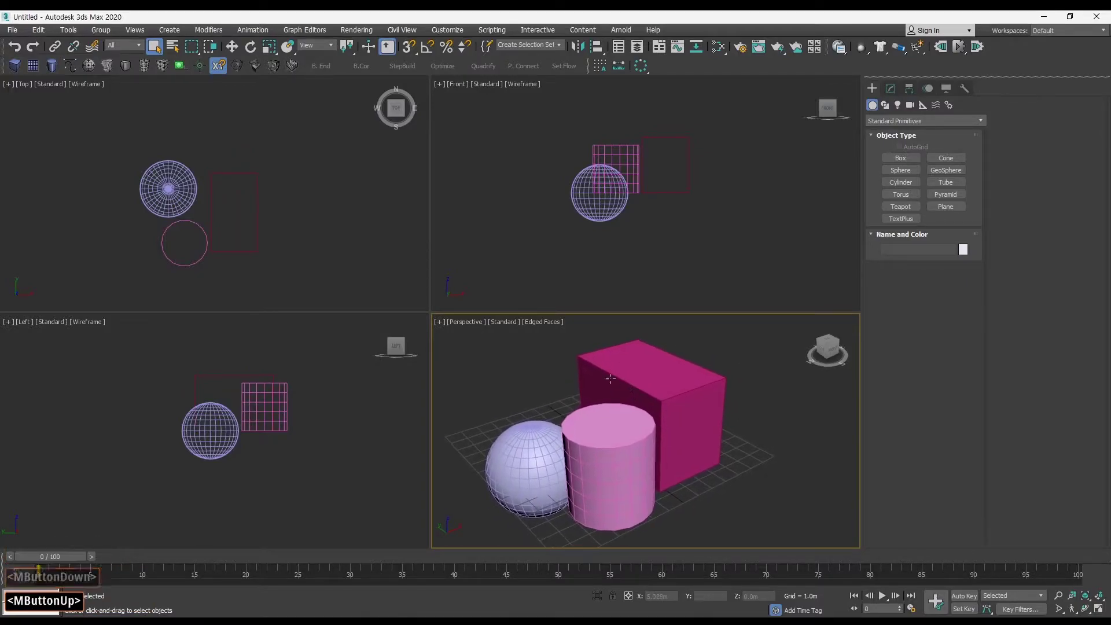
{"action": "middle_click_drag", "start_coordinate": [627, 351], "coordinate": [626, 344]}
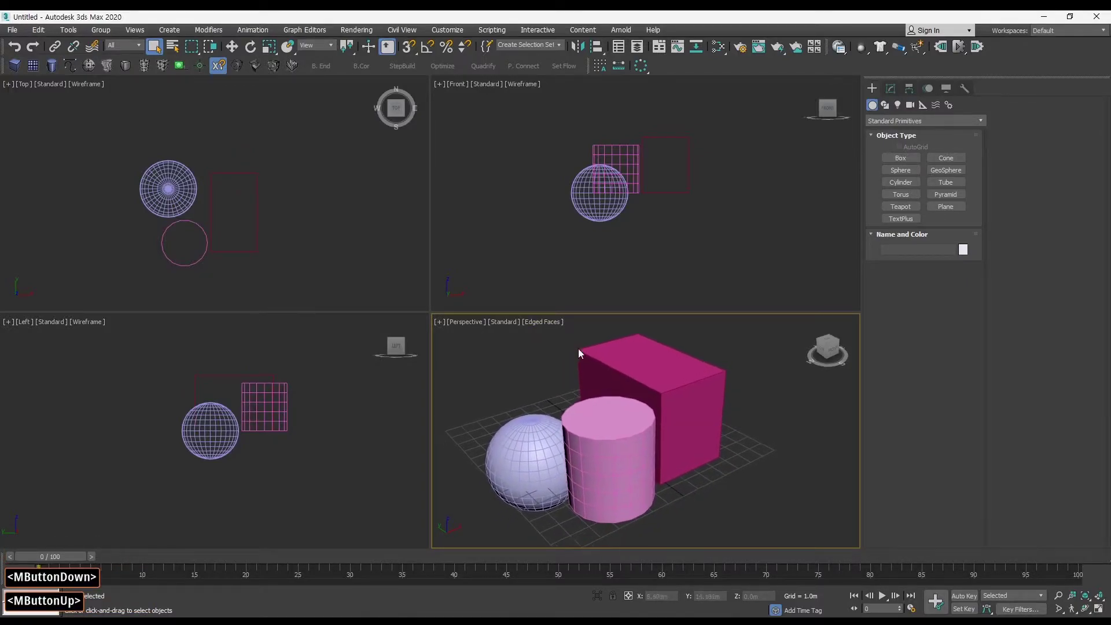
Reapply Default Shading to the Perspective view and maximize that viewport.
{"action": "left_click", "coordinate": [546, 323]}
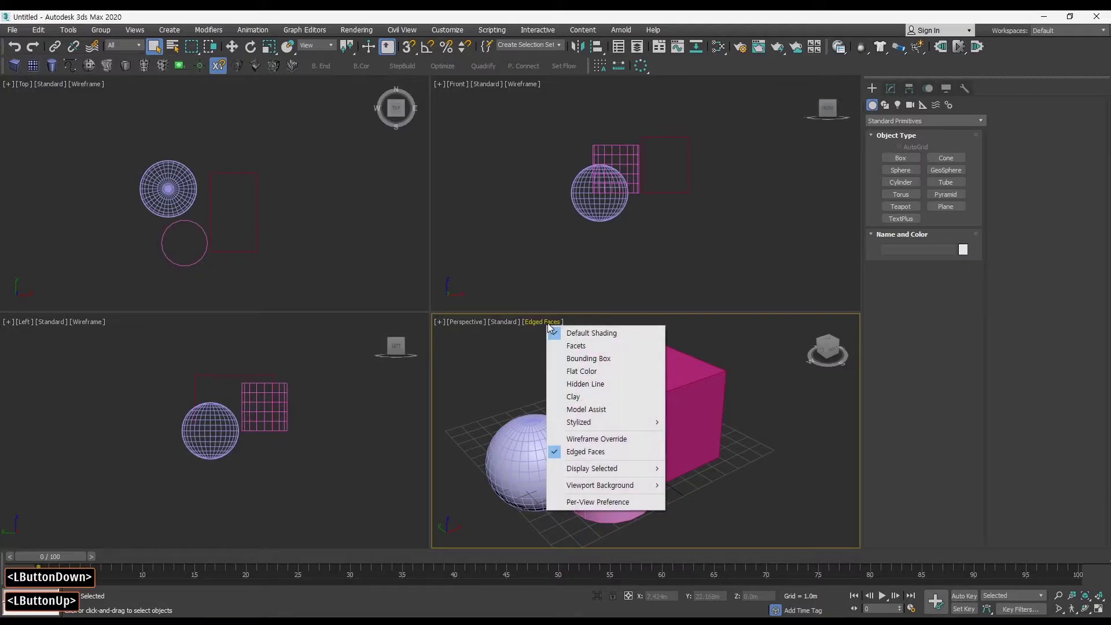
{"action": "left_click", "coordinate": [600, 335]}
{"action": "key", "text": "alt+w"}
{"action": "middle_click_drag", "start_coordinate": [589, 339], "coordinate": [677, 363]}
{"action": "middle_click_drag", "start_coordinate": [493, 347], "coordinate": [492, 326], "text": "ctrl+alt"}
{"action": "mouse_move", "coordinate": [491, 325]}
{"action": "middle_mouse_down", "text": "alt"}
{"action": "mouse_move", "coordinate": [478, 317]}
{"action": "mouse_move", "coordinate": [488, 316]}
{"action": "middle_mouse_up", "text": "alt"}
{"action": "middle_click_drag", "start_coordinate": [488, 316], "coordinate": [509, 302]}
{"action": "middle_click_drag", "start_coordinate": [500, 299], "coordinate": [485, 305], "text": "ctrl+alt"}
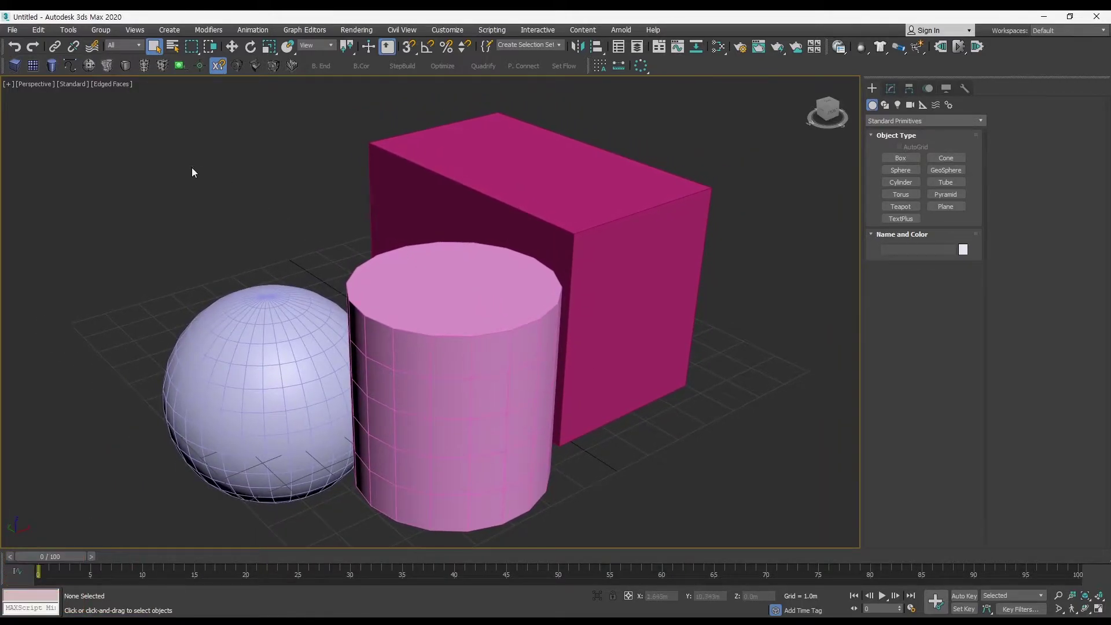
Switch the Perspective view to the Bounding Box display style with Edged Faces off.
{"action": "left_click", "coordinate": [114, 84]}
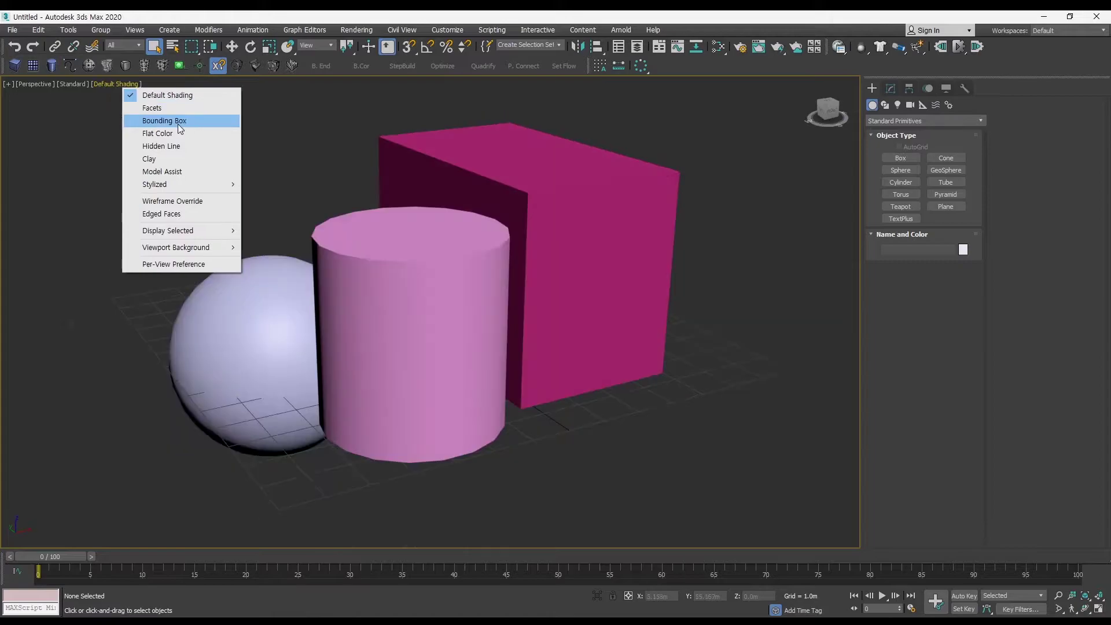
{"action": "left_click", "coordinate": [173, 121]}
{"action": "mouse_move", "coordinate": [318, 207]}
{"action": "middle_mouse_down", "text": "ctrl+alt"}
{"action": "mouse_move", "coordinate": [403, 329]}
{"action": "mouse_move", "coordinate": [596, 356]}
{"action": "middle_mouse_up", "text": "ctrl+alt"}
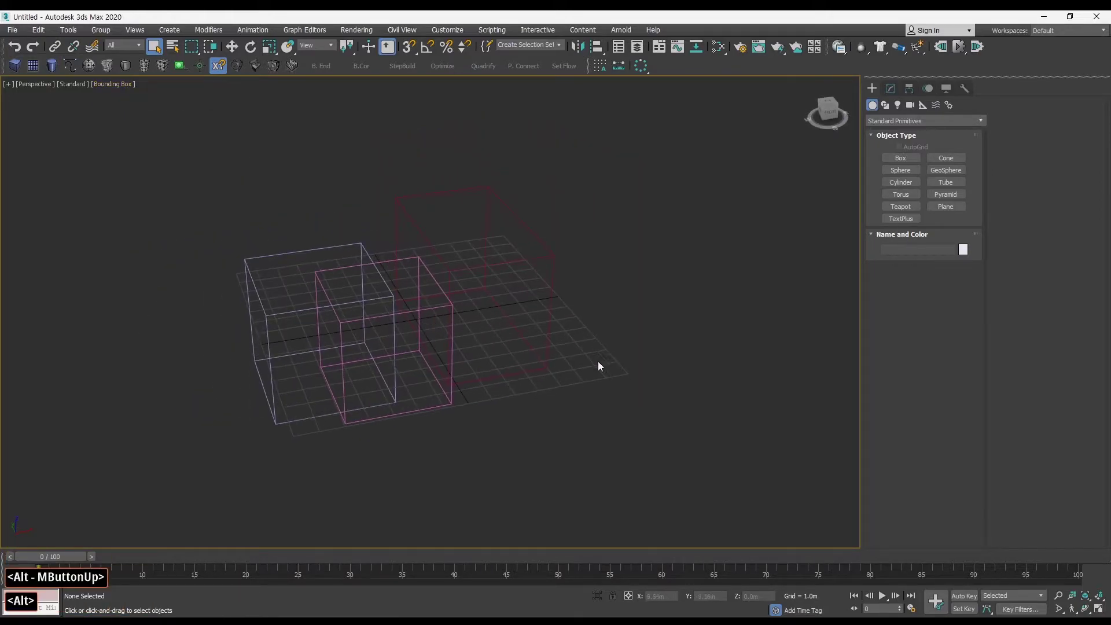
Select the cylinder, the sphere and the box in turn while they are shown as bounding boxes.
{"action": "left_click", "coordinate": [492, 315]}
{"action": "middle_click_drag", "start_coordinate": [492, 315], "coordinate": [472, 332], "text": "ctrl+alt"}
{"action": "left_click", "coordinate": [428, 394]}
{"action": "middle_click_drag", "start_coordinate": [428, 394], "coordinate": [345, 387], "text": "ctrl+alt"}
{"action": "middle_click_drag", "start_coordinate": [419, 336], "coordinate": [444, 313], "text": "ctrl+alt"}
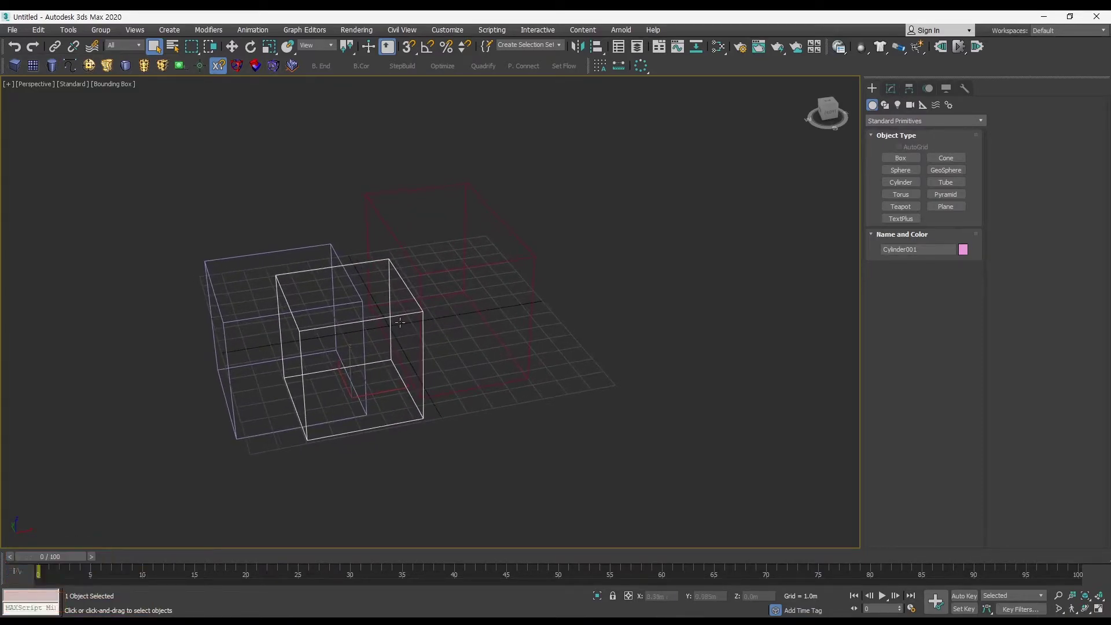
{"action": "left_click_drag", "start_coordinate": [161, 273], "coordinate": [253, 334]}
{"action": "middle_click_drag", "start_coordinate": [253, 335], "coordinate": [431, 307], "text": "alt"}
{"action": "middle_click_drag", "start_coordinate": [538, 348], "coordinate": [603, 336], "text": "alt"}
{"action": "left_click", "coordinate": [544, 277]}
{"action": "middle_click_drag", "start_coordinate": [573, 287], "coordinate": [538, 298], "text": "alt"}
{"action": "left_click", "coordinate": [546, 299]}
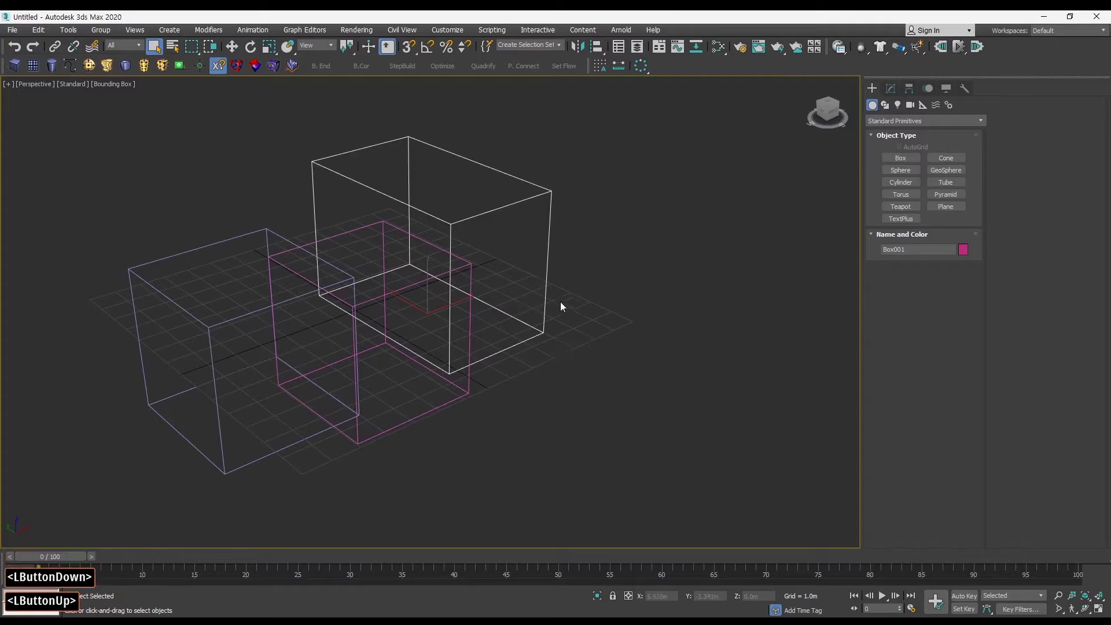
{"action": "mouse_move", "coordinate": [463, 307]}
{"action": "middle_mouse_down"}
{"action": "mouse_move", "coordinate": [474, 309]}
{"action": "mouse_move", "coordinate": [460, 319]}
{"action": "middle_mouse_up"}
Switch the Perspective view to the Clay style and inspect the primitives from another angle.
{"action": "left_click", "coordinate": [118, 84]}
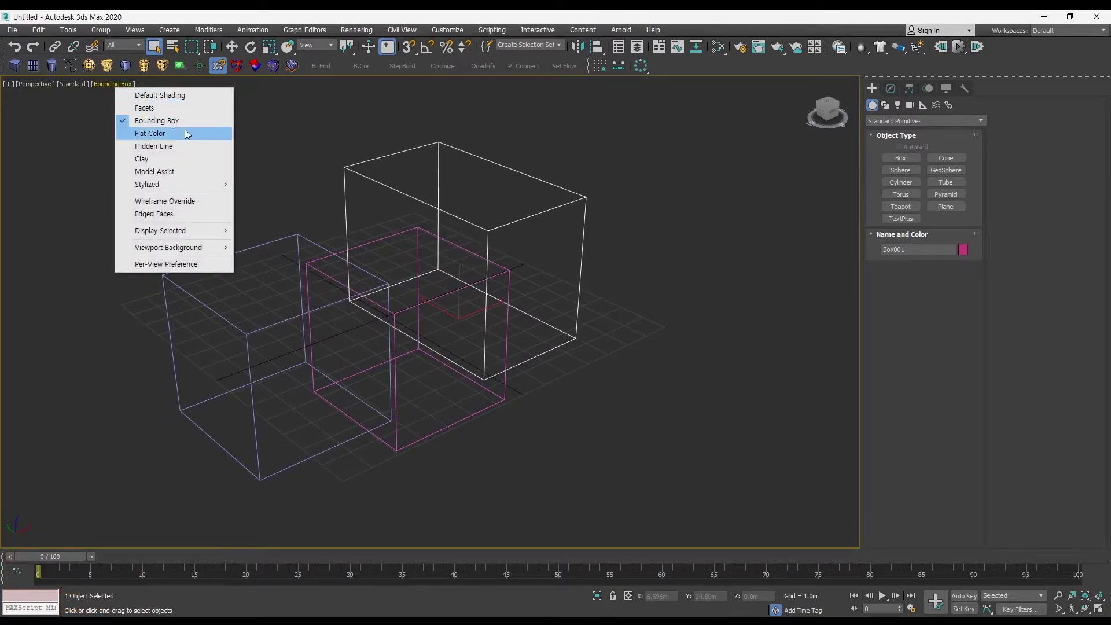
{"action": "left_click", "coordinate": [169, 124]}
{"action": "left_click", "coordinate": [116, 83]}
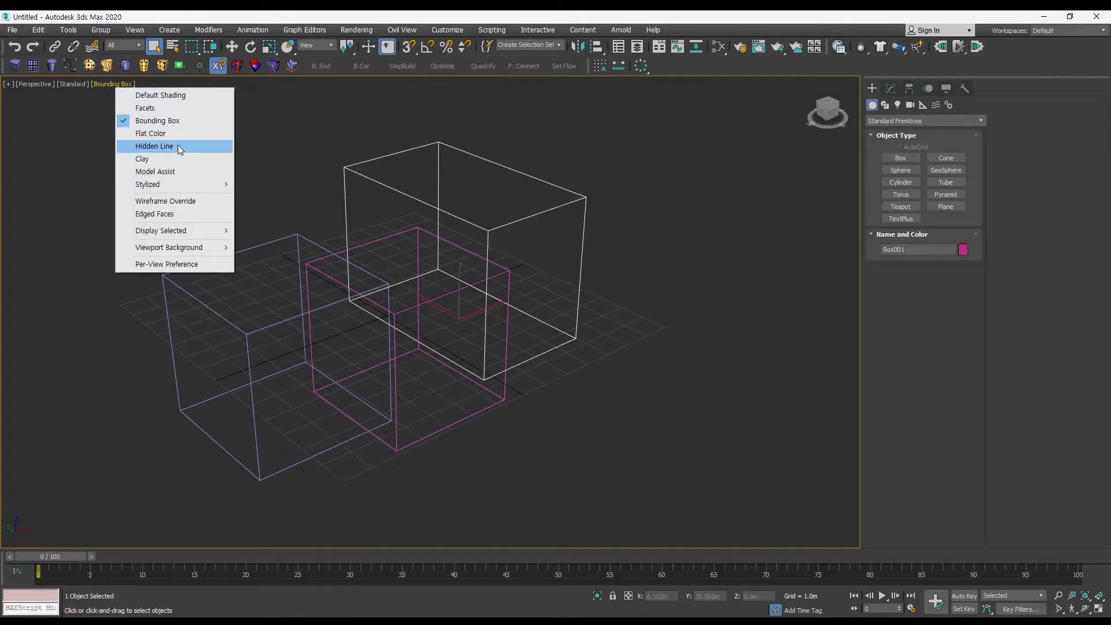
{"action": "left_click", "coordinate": [158, 163]}
{"action": "mouse_move", "coordinate": [365, 268]}
{"action": "middle_mouse_down", "text": "alt"}
{"action": "mouse_move", "coordinate": [441, 289]}
{"action": "mouse_move", "coordinate": [425, 263]}
{"action": "mouse_move", "coordinate": [442, 282]}
{"action": "middle_mouse_up", "text": "alt"}
{"action": "middle_click_drag", "start_coordinate": [443, 282], "coordinate": [372, 225], "text": "alt"}
Change the Perspective view's display style to Hidden Line.
{"action": "left_click", "coordinate": [108, 85]}
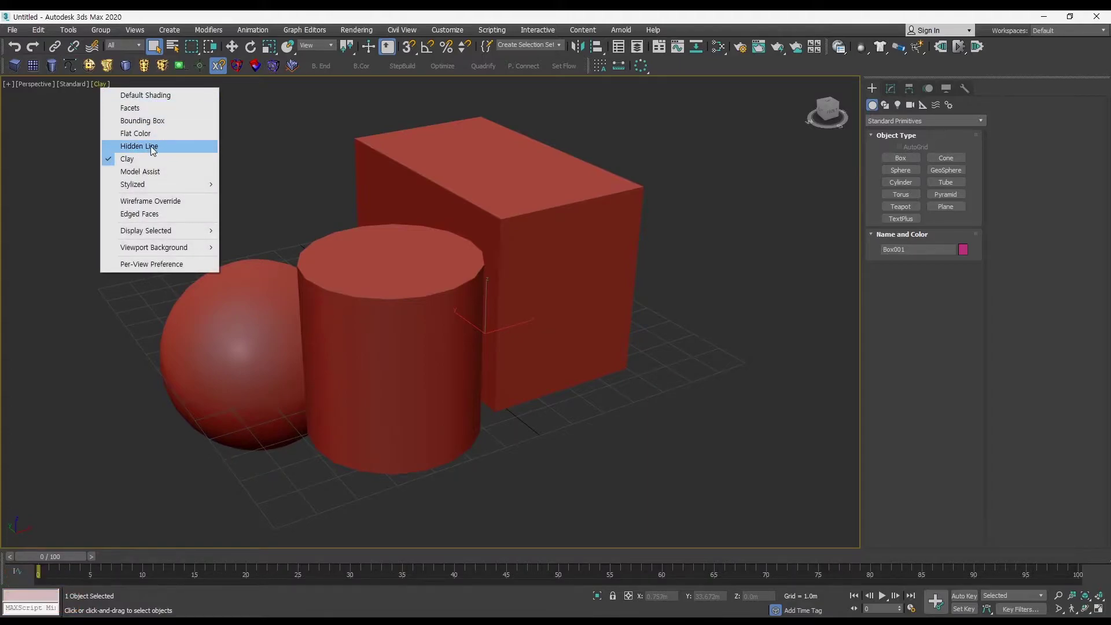
{"action": "left_click", "coordinate": [149, 144]}
{"action": "middle_click_drag", "start_coordinate": [342, 188], "coordinate": [347, 200]}
Enable Wireframe Override for comparison and return the Perspective view to Hidden Line.
{"action": "left_click", "coordinate": [113, 84]}
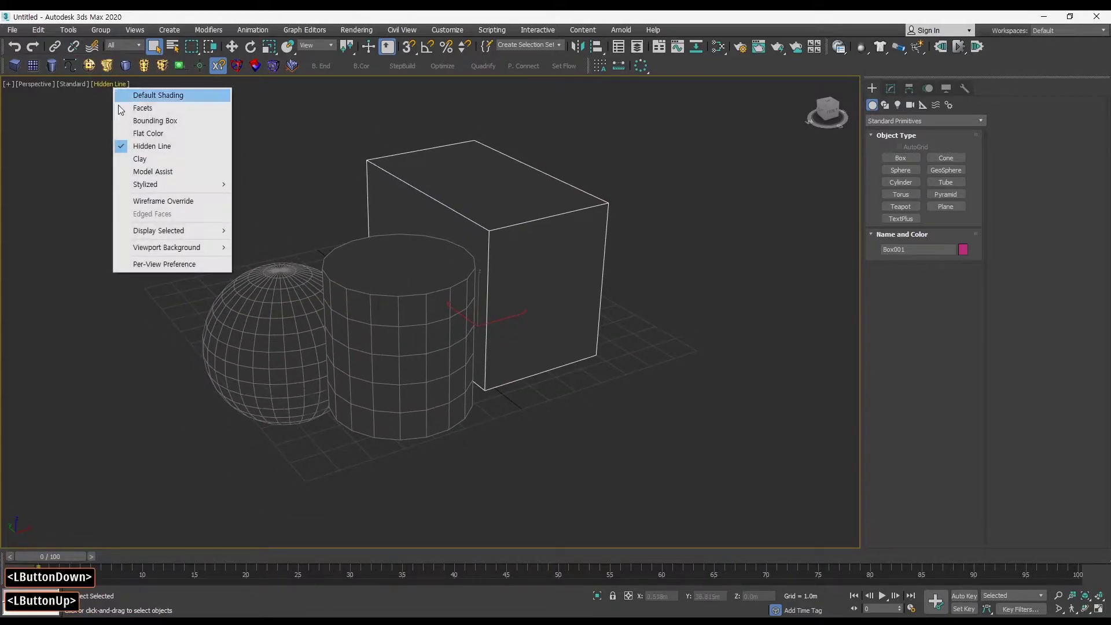
{"action": "left_click", "coordinate": [175, 203]}
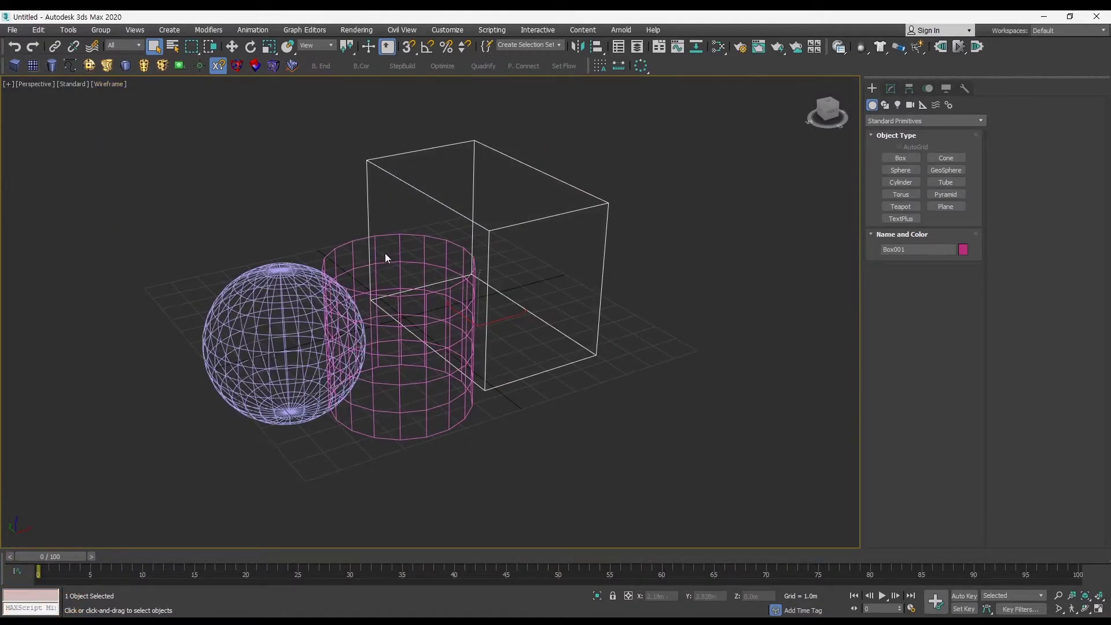
{"action": "left_click", "coordinate": [110, 85]}
{"action": "left_click", "coordinate": [173, 147]}
{"action": "mouse_move", "coordinate": [405, 318]}
{"action": "middle_mouse_down", "text": "alt"}
{"action": "mouse_move", "coordinate": [549, 323]}
{"action": "mouse_move", "coordinate": [484, 314]}
{"action": "mouse_move", "coordinate": [485, 334]}
{"action": "mouse_move", "coordinate": [417, 317]}
{"action": "mouse_move", "coordinate": [406, 344]}
{"action": "mouse_move", "coordinate": [432, 315]}
{"action": "mouse_move", "coordinate": [534, 295]}
{"action": "mouse_move", "coordinate": [476, 322]}
{"action": "mouse_move", "coordinate": [477, 306]}
{"action": "middle_mouse_up", "text": "alt"}
{"action": "middle_click_drag", "start_coordinate": [477, 306], "coordinate": [447, 301]}
Preview the Model Assist, Graphite and Ink styles one after another in the Perspective view.
{"action": "left_click", "coordinate": [114, 83]}
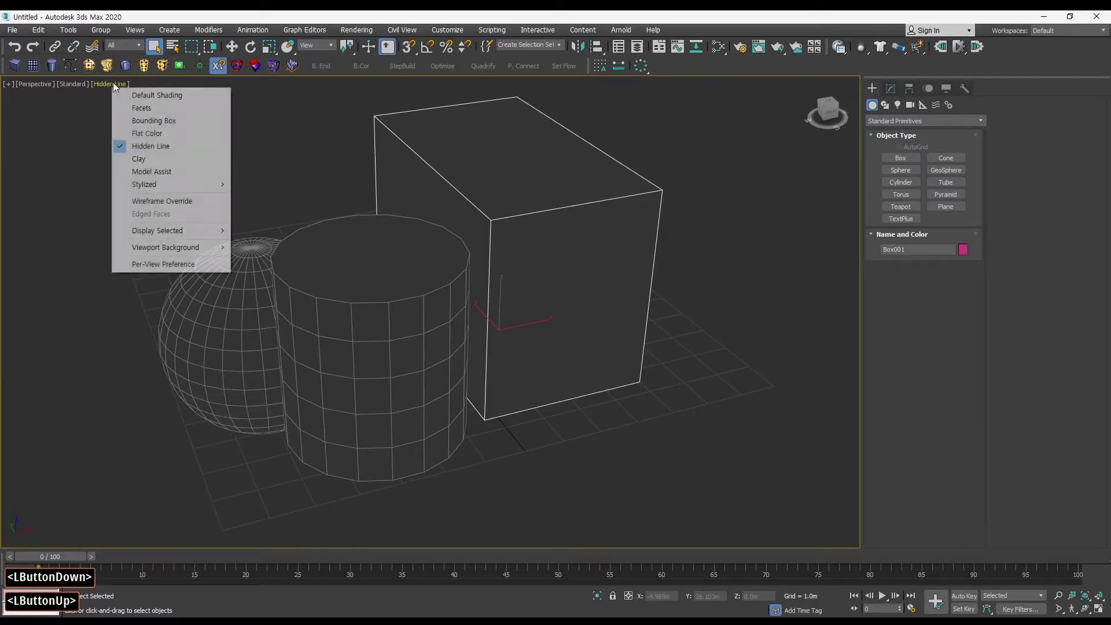
{"action": "left_click", "coordinate": [182, 174]}
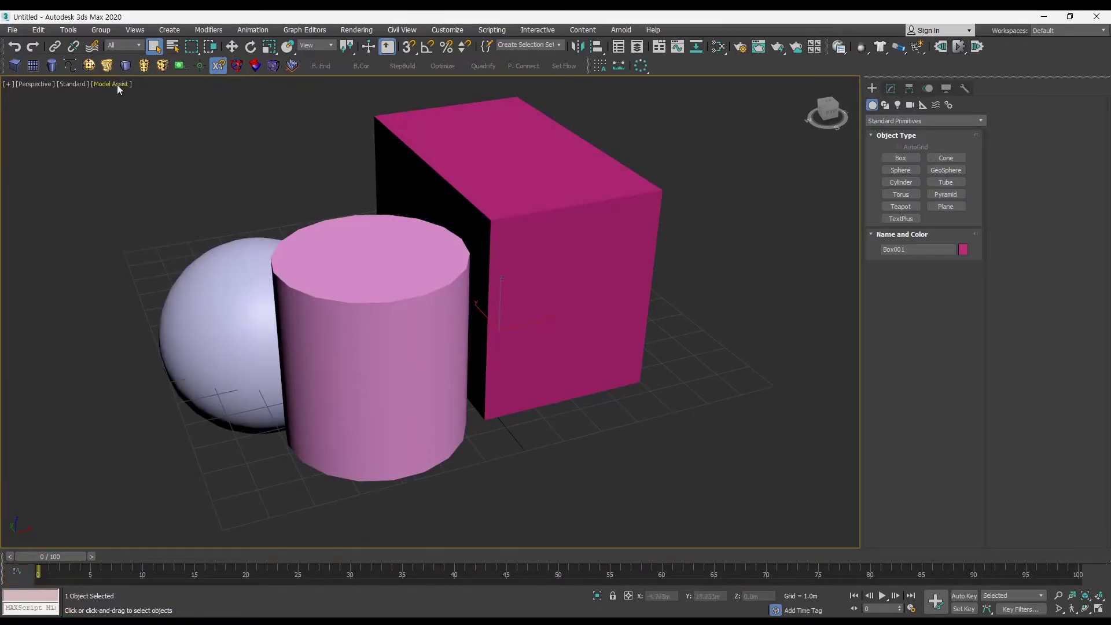
{"action": "left_click", "coordinate": [116, 84]}
{"action": "mouse_move", "coordinate": [196, 185]}
{"action": "left_click", "coordinate": [273, 184]}
{"action": "left_click", "coordinate": [116, 84]}
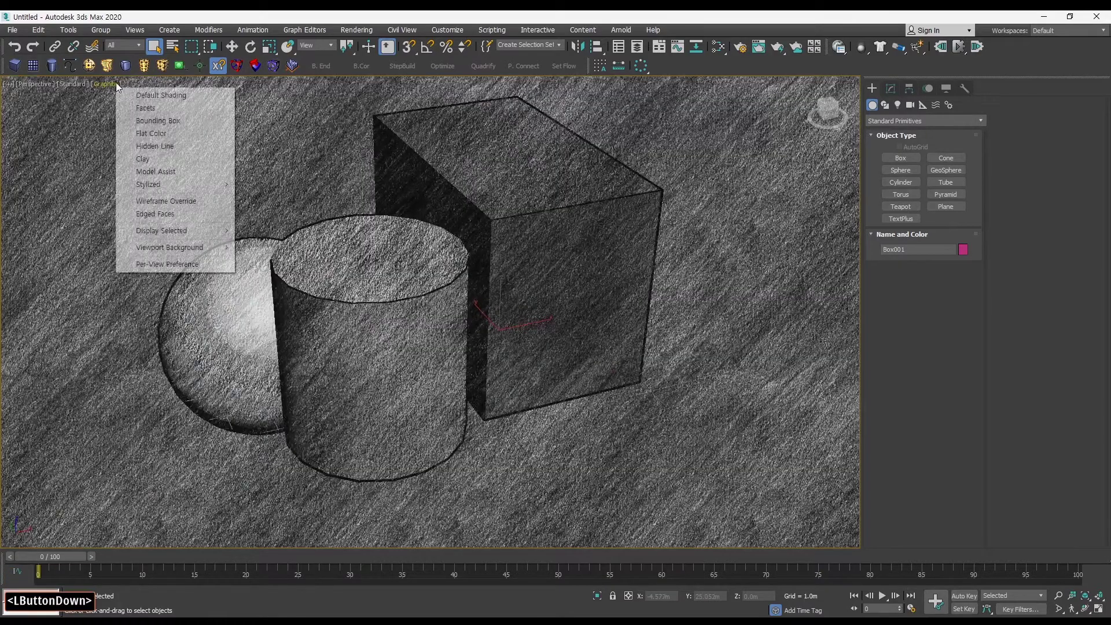
{"action": "mouse_move", "coordinate": [220, 186]}
{"action": "left_click", "coordinate": [269, 212]}
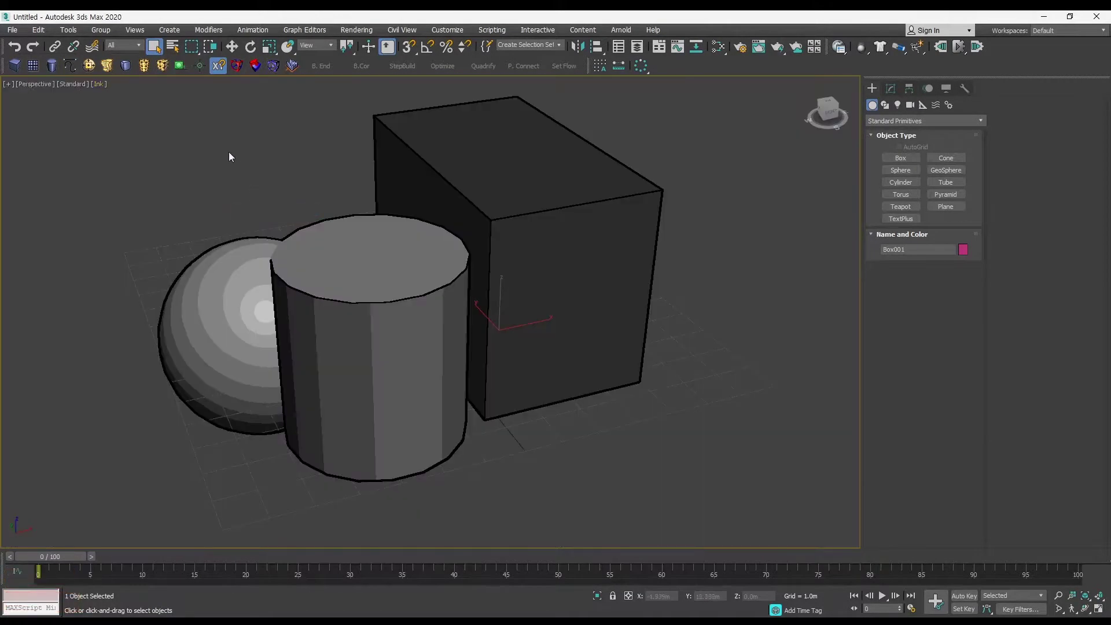
Set the Perspective view back to Default Shading and activate the Move tool.
{"action": "left_click", "coordinate": [100, 84]}
{"action": "left_click", "coordinate": [145, 95]}
{"action": "mouse_move", "coordinate": [380, 255]}
{"action": "middle_mouse_down", "text": "ctrl+alt"}
{"action": "mouse_move", "coordinate": [380, 272]}
{"action": "mouse_move", "coordinate": [354, 268]}
{"action": "middle_mouse_up", "text": "ctrl+alt"}
{"action": "mouse_move", "coordinate": [354, 268]}
{"action": "middle_mouse_down", "text": "alt"}
{"action": "mouse_move", "coordinate": [397, 265]}
{"action": "mouse_move", "coordinate": [373, 279]}
{"action": "middle_mouse_up", "text": "alt"}
{"action": "key", "text": "w"}
{"action": "middle_click_drag", "start_coordinate": [389, 267], "coordinate": [426, 281]}
Restore the four-viewport layout and clear the selection.
{"action": "key", "text": "alt+w"}
{"action": "middle_click_drag", "start_coordinate": [589, 340], "coordinate": [585, 342]}
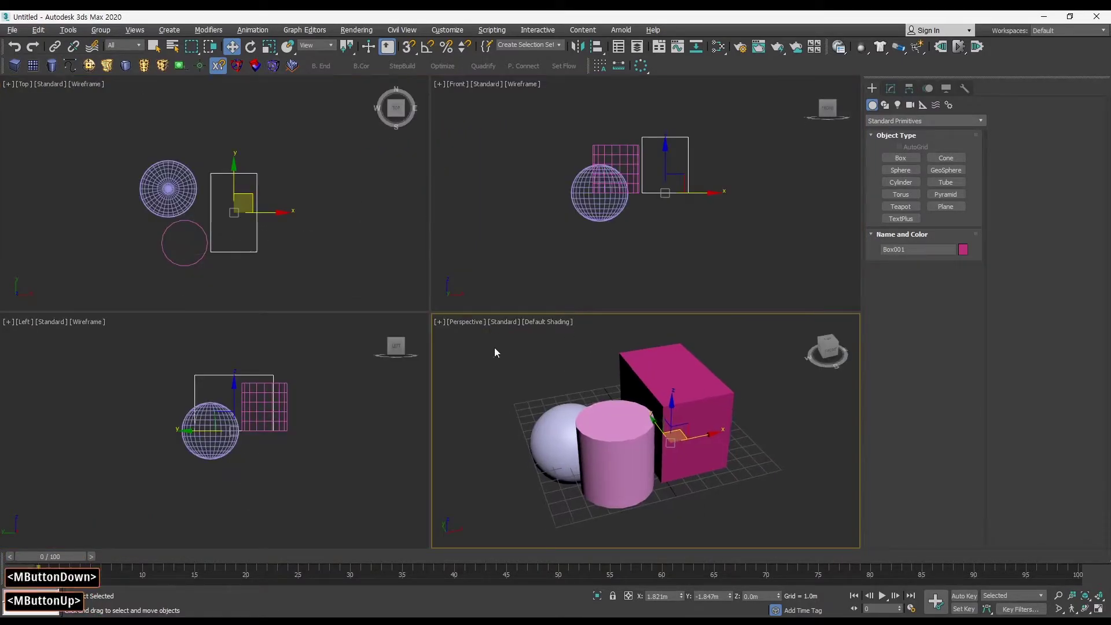
{"action": "left_click", "coordinate": [371, 281]}
{"action": "left_click", "coordinate": [513, 362]}
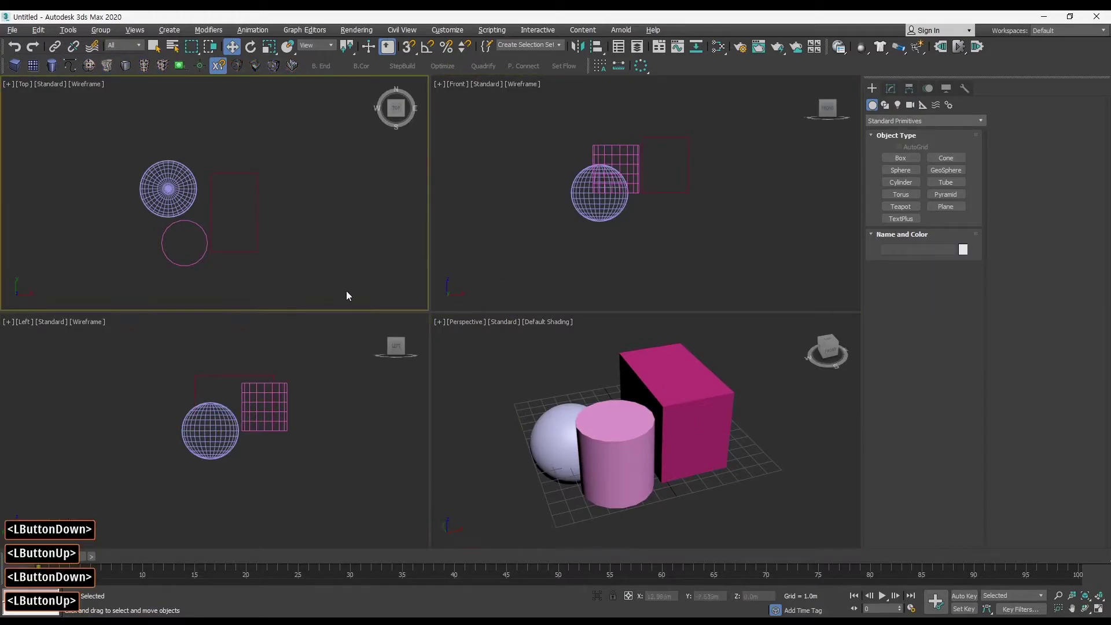
Toggle the Perspective view between maximized and four-viewport layout, leaving it maximized.
{"action": "middle_click_drag", "start_coordinate": [602, 347], "coordinate": [605, 375]}
{"action": "key", "text": "alt+w"}
{"action": "key", "text": "alt+w"}
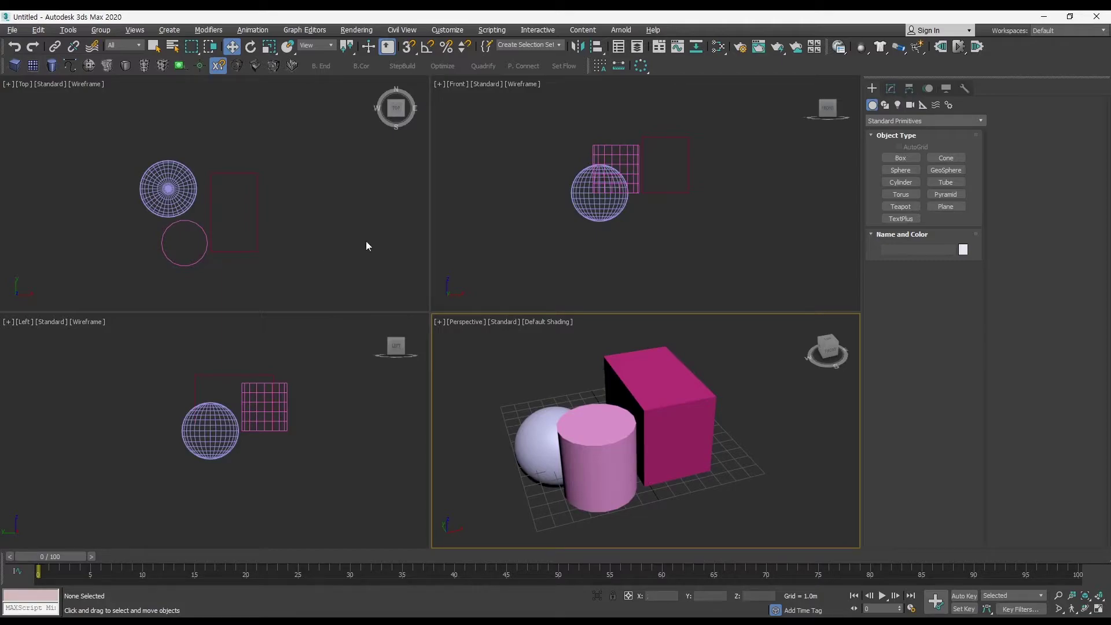
{"action": "middle_click_drag", "start_coordinate": [507, 367], "coordinate": [505, 365]}
{"action": "key", "text": "alt+w"}
{"action": "middle_click_drag", "start_coordinate": [504, 363], "coordinate": [484, 343], "text": "alt"}
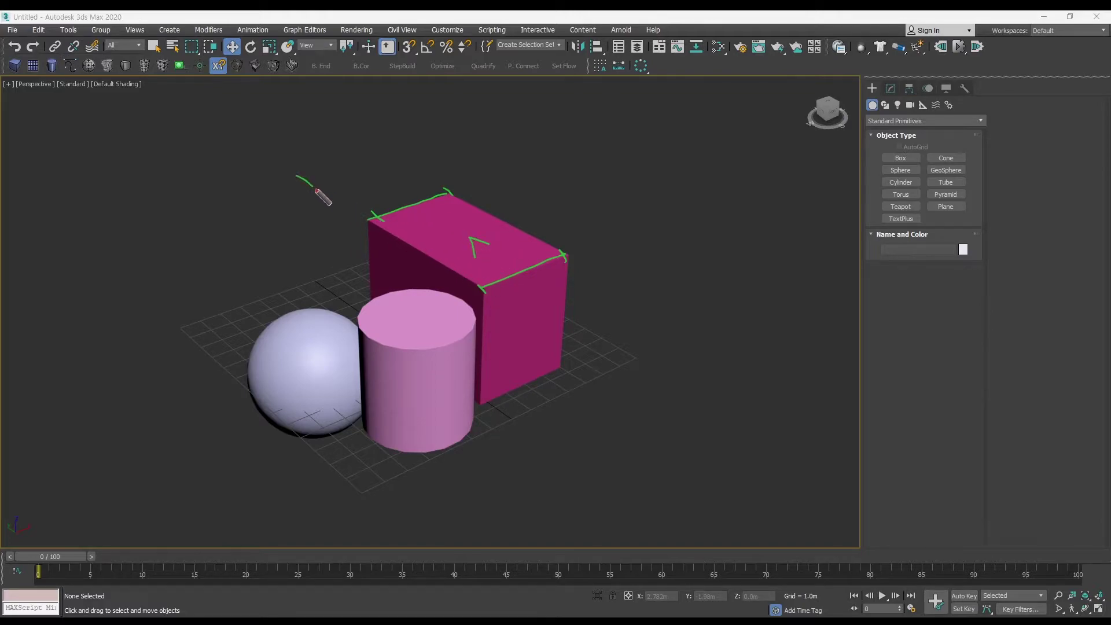
{"action": "left_click_drag", "start_coordinate": [395, 237], "coordinate": [482, 289]}
{"action": "left_click_drag", "start_coordinate": [342, 160], "coordinate": [615, 270]}
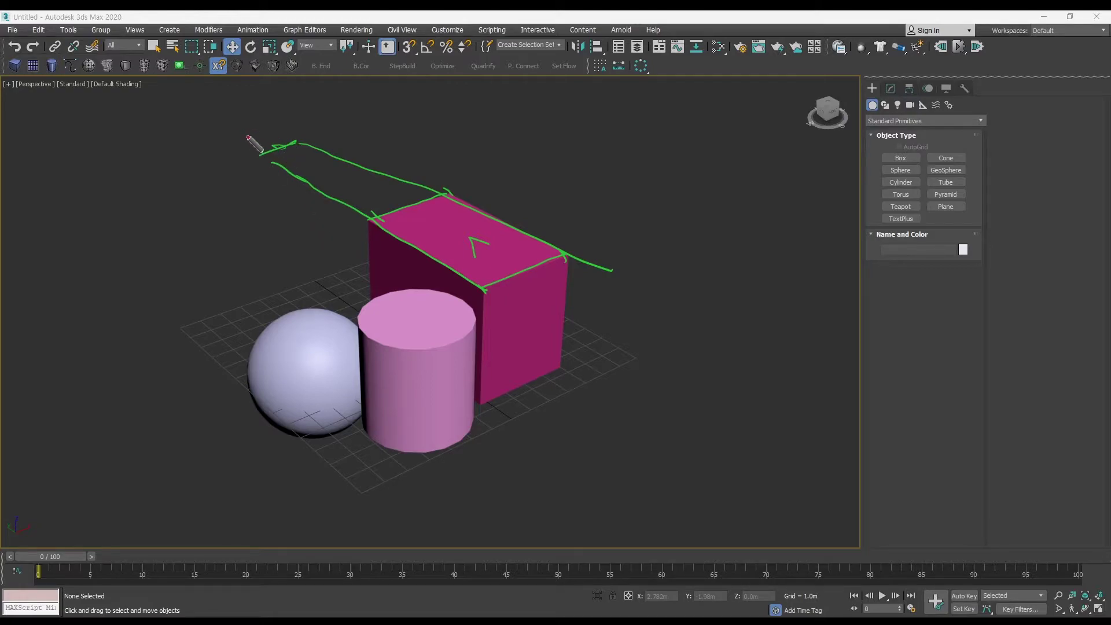
{"action": "left_click_drag", "start_coordinate": [199, 103], "coordinate": [307, 146]}
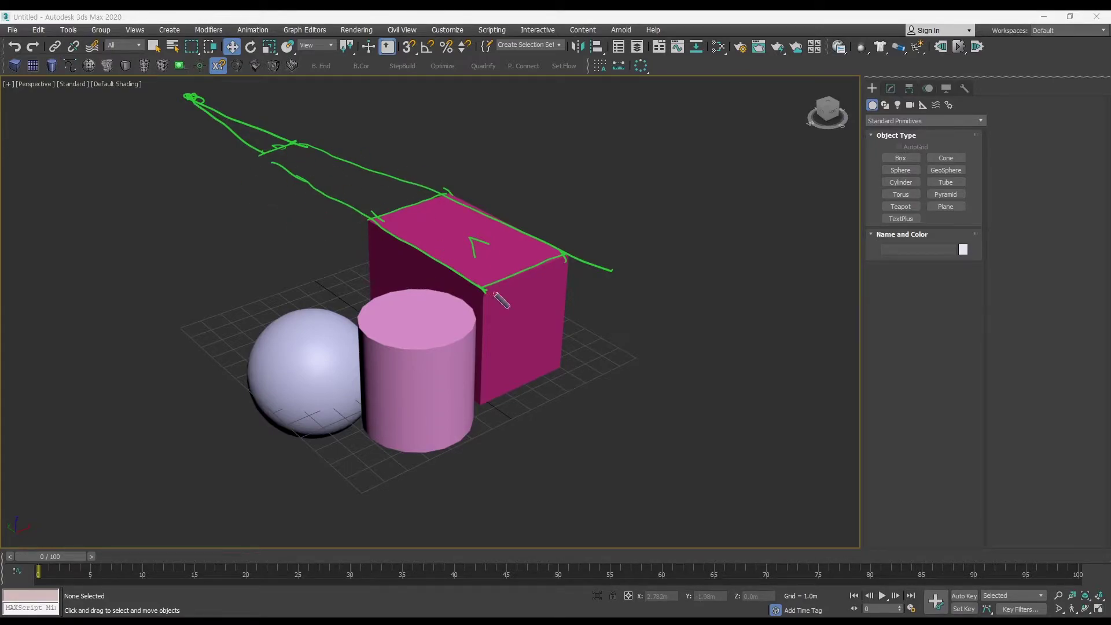
{"action": "key", "text": "ctrl+F11"}
{"action": "key", "text": "ctrl+F12"}
Return to four viewports, maximize the Top view and select the box there.
{"action": "middle_click_drag", "start_coordinate": [452, 284], "coordinate": [484, 296]}
{"action": "key", "text": "alt+w"}
{"action": "middle_click_drag", "start_coordinate": [310, 239], "coordinate": [346, 225]}
{"action": "key", "text": "alt+w"}
{"action": "middle_click_drag", "start_coordinate": [447, 250], "coordinate": [418, 206]}
{"action": "left_click_drag", "start_coordinate": [631, 286], "coordinate": [485, 236]}
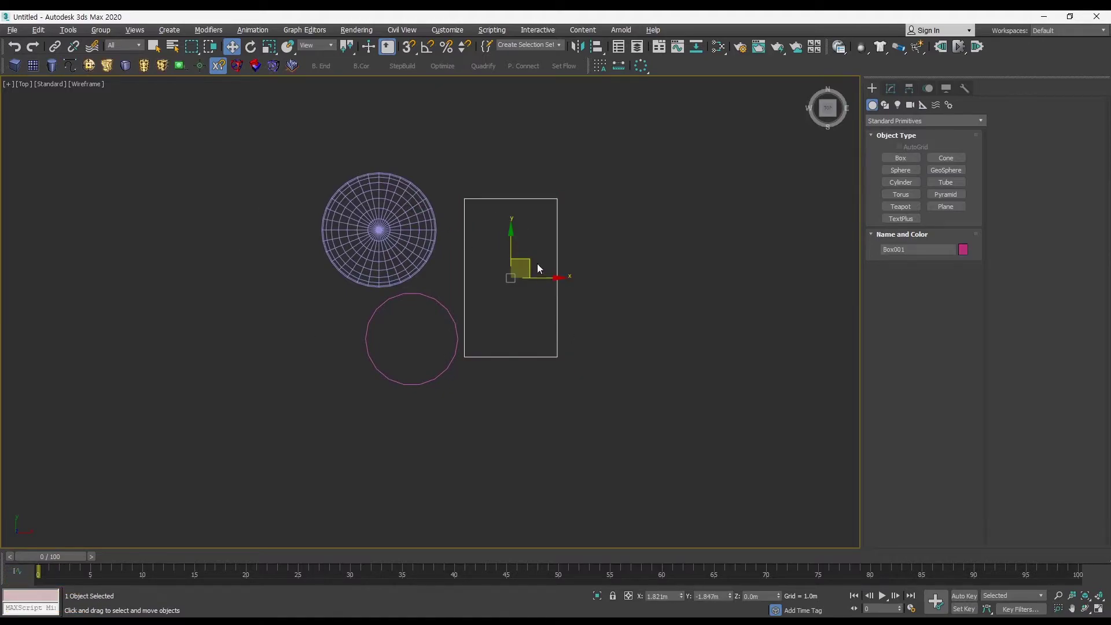
{"action": "middle_click_drag", "start_coordinate": [507, 246], "coordinate": [484, 216], "text": "ctrl+alt"}
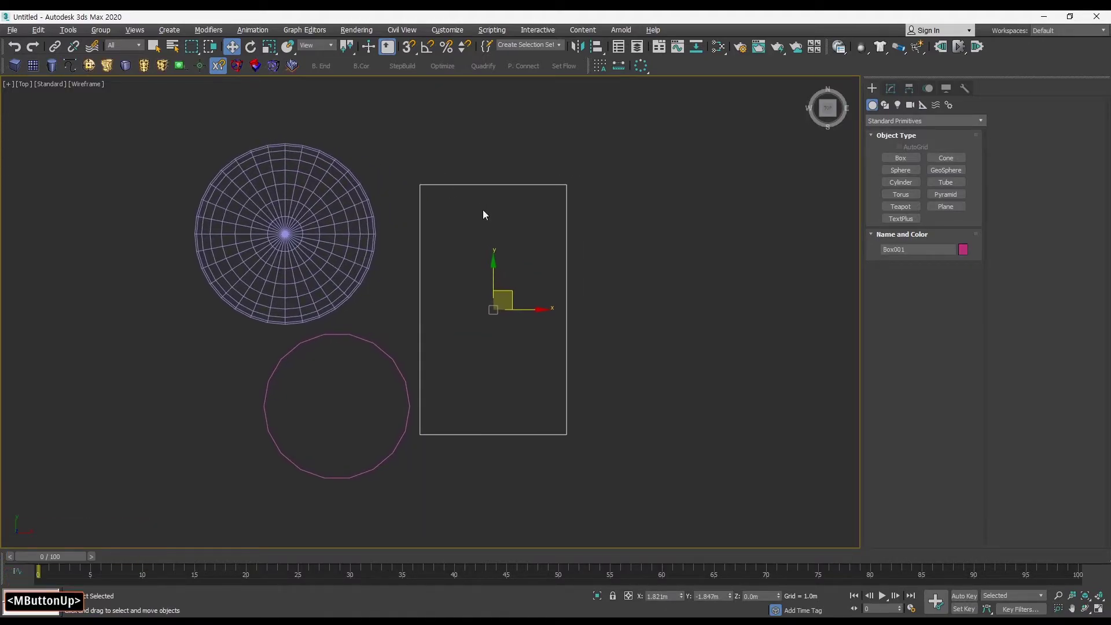
Restore the four-viewport layout and reselect the box in the Perspective view.
{"action": "key", "text": "alt+w"}
{"action": "left_click", "coordinate": [794, 440]}
{"action": "left_click", "coordinate": [703, 415]}
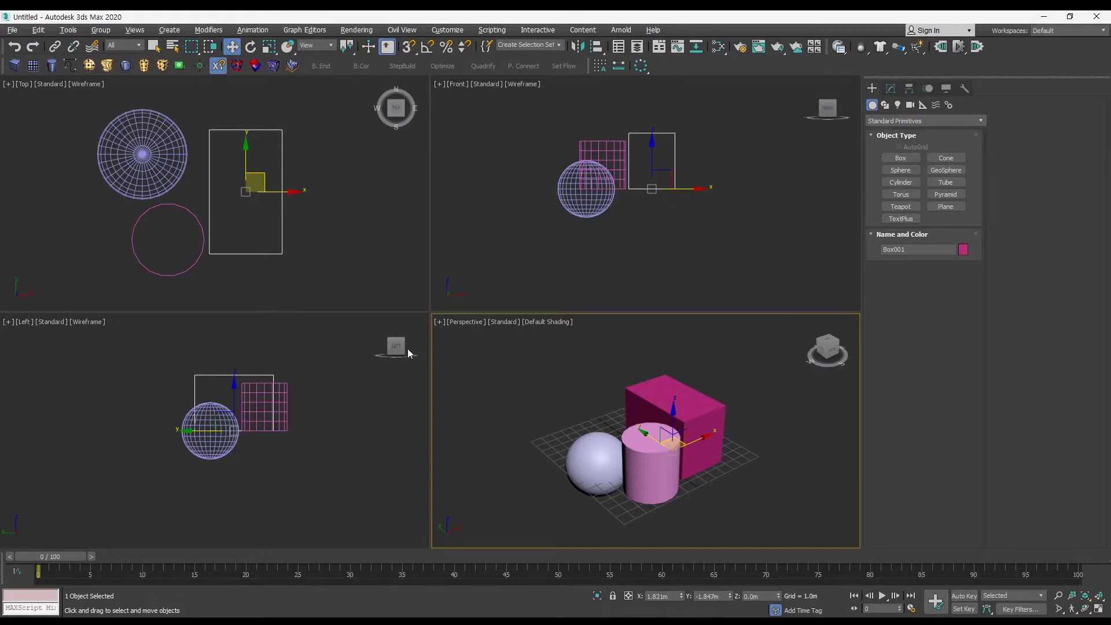
{"action": "middle_click_drag", "start_coordinate": [251, 266], "coordinate": [254, 256], "text": "ctrl+alt"}
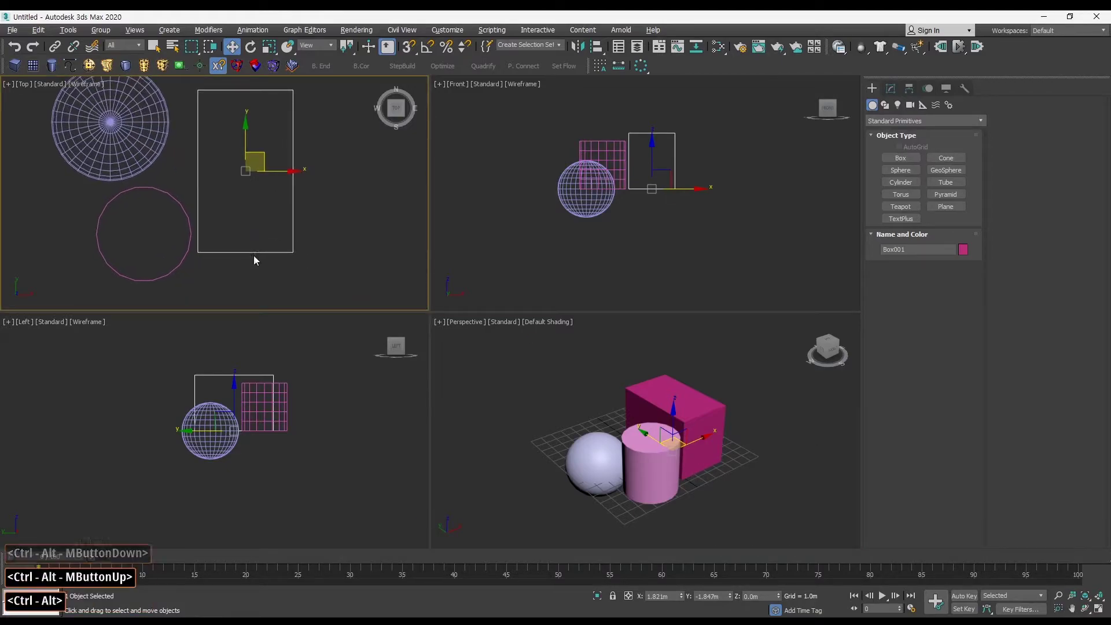
Maximize the Perspective view in wireframe and examine the primitives from directly above.
{"action": "middle_click", "coordinate": [651, 399]}
{"action": "key", "text": "alt+w"}
{"action": "middle_click_drag", "start_coordinate": [501, 302], "coordinate": [452, 343], "text": "alt"}
{"action": "key", "text": "F3"}
{"action": "middle_click_drag", "start_coordinate": [485, 332], "coordinate": [469, 345], "text": "alt"}
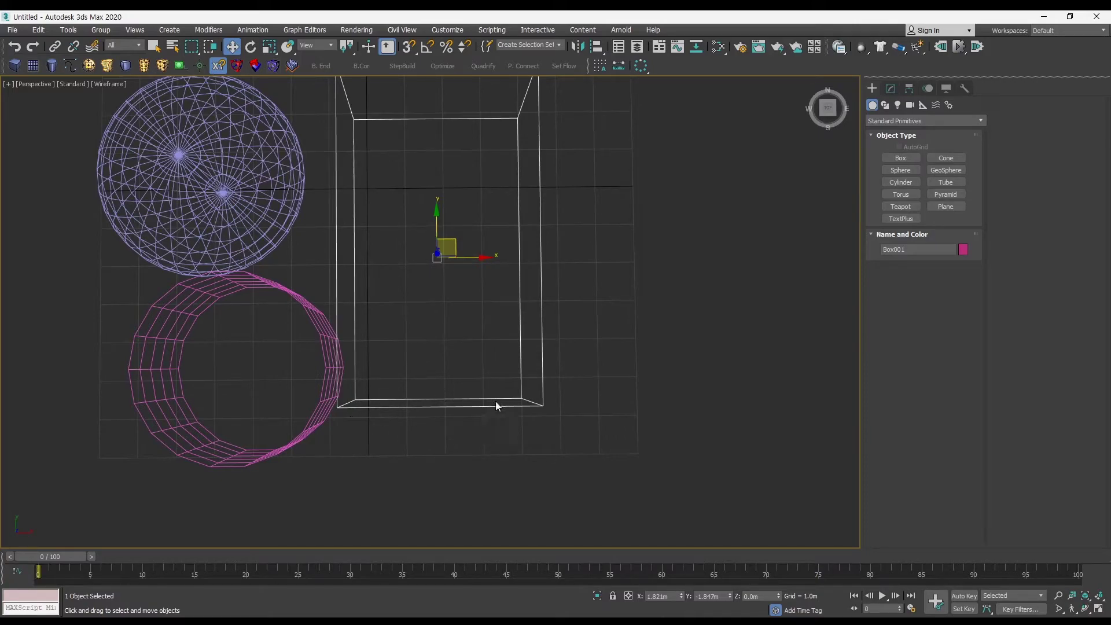
{"action": "mouse_move", "coordinate": [477, 374]}
{"action": "middle_mouse_down", "text": "alt"}
{"action": "mouse_move", "coordinate": [469, 359]}
{"action": "mouse_move", "coordinate": [510, 371]}
{"action": "mouse_move", "coordinate": [494, 371]}
{"action": "middle_mouse_up", "text": "alt"}
Return to the four-viewport layout, enlarge the primitives in the Front and Left views, and clear the selection.
{"action": "key", "text": "alt+w"}
{"action": "middle_click_drag", "start_coordinate": [255, 236], "coordinate": [289, 237]}
{"action": "mouse_move", "coordinate": [570, 218]}
{"action": "middle_mouse_down"}
{"action": "mouse_move", "coordinate": [553, 237]}
{"action": "mouse_move", "coordinate": [561, 235]}
{"action": "middle_mouse_up"}
{"action": "middle_click_drag", "start_coordinate": [561, 235], "coordinate": [566, 225], "text": "ctrl+alt"}
{"action": "left_click", "coordinate": [338, 402]}
{"action": "middle_click_drag", "start_coordinate": [338, 402], "coordinate": [305, 368], "text": "ctrl+alt"}
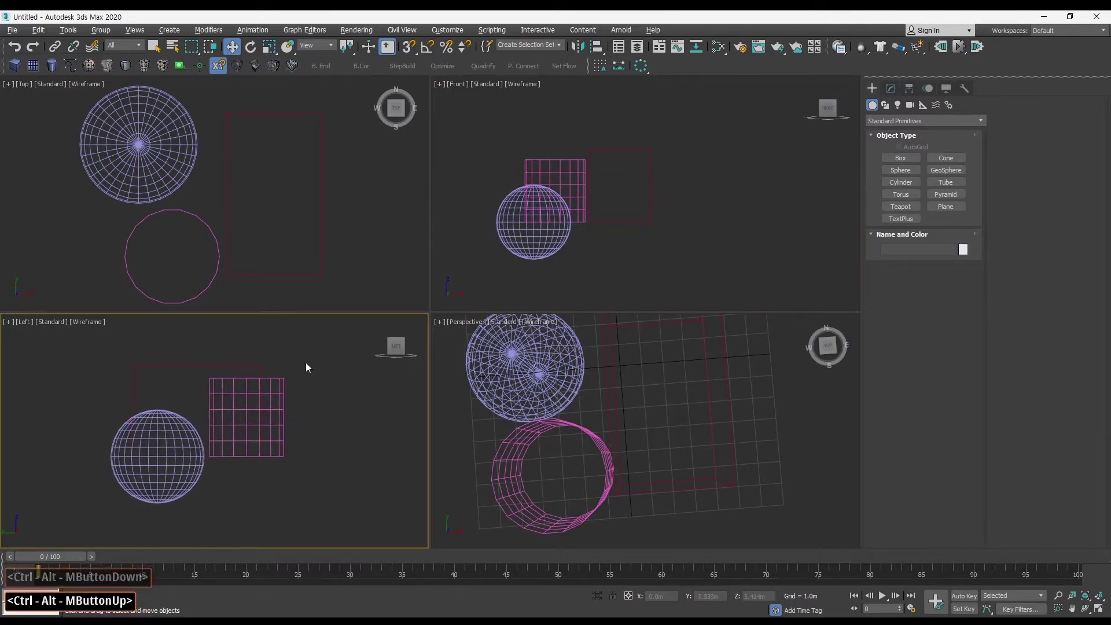
Select the cylinder in the Left view and return the Perspective view to an angled, default-shaded display.
{"action": "left_click", "coordinate": [283, 400]}
{"action": "middle_click_drag", "start_coordinate": [600, 401], "coordinate": [574, 368], "text": "alt"}
{"action": "middle_click_drag", "start_coordinate": [483, 372], "coordinate": [501, 362], "text": "alt"}
{"action": "key", "text": "F3"}
{"action": "middle_click_drag", "start_coordinate": [417, 242], "coordinate": [421, 244]}
{"action": "key", "text": "F3"}
{"action": "key", "text": "F3"}
{"action": "middle_click_drag", "start_coordinate": [570, 382], "coordinate": [580, 387]}
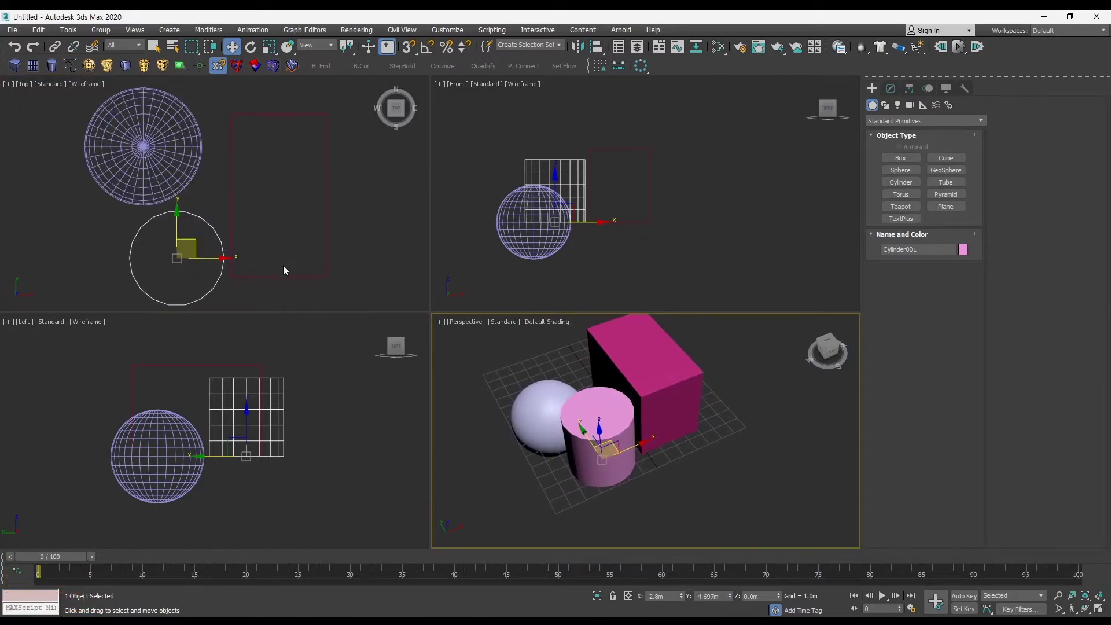
Deselect the cylinder and activate the Top, Front, Left and Perspective viewports in turn.
{"action": "left_click", "coordinate": [288, 212]}
{"action": "left_click", "coordinate": [471, 154]}
{"action": "left_click", "coordinate": [359, 405]}
{"action": "left_click", "coordinate": [773, 424]}
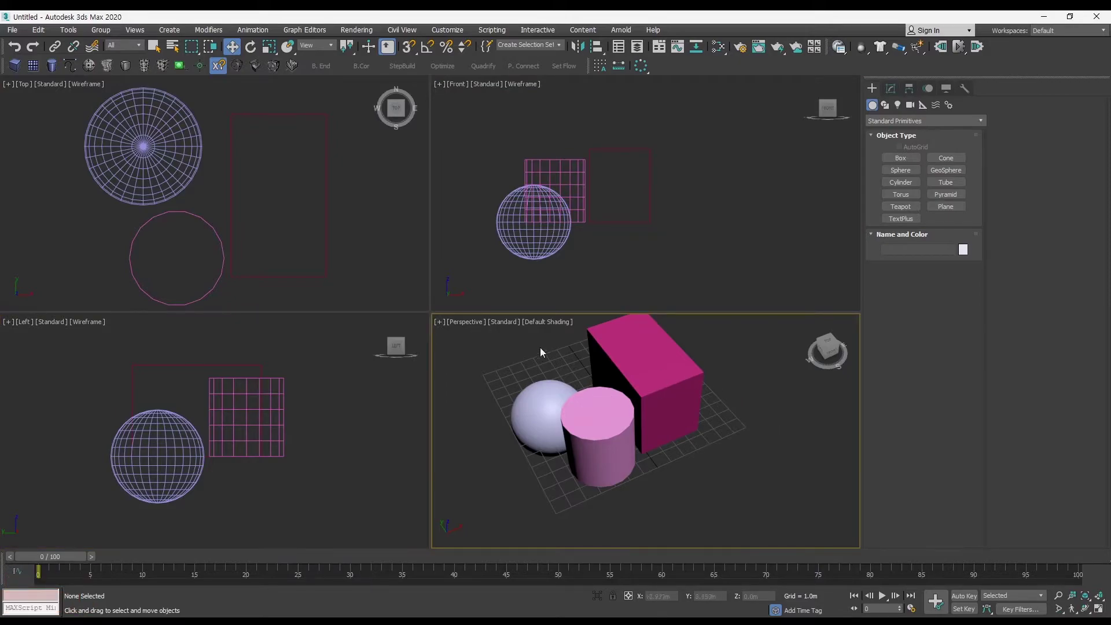
Switch the Perspective viewport to an Orthographic view of the primitives.
{"action": "middle_click_drag", "start_coordinate": [680, 380], "coordinate": [677, 370], "text": "alt"}
{"action": "middle_click_drag", "start_coordinate": [677, 371], "coordinate": [578, 366]}
{"action": "key", "text": "u"}
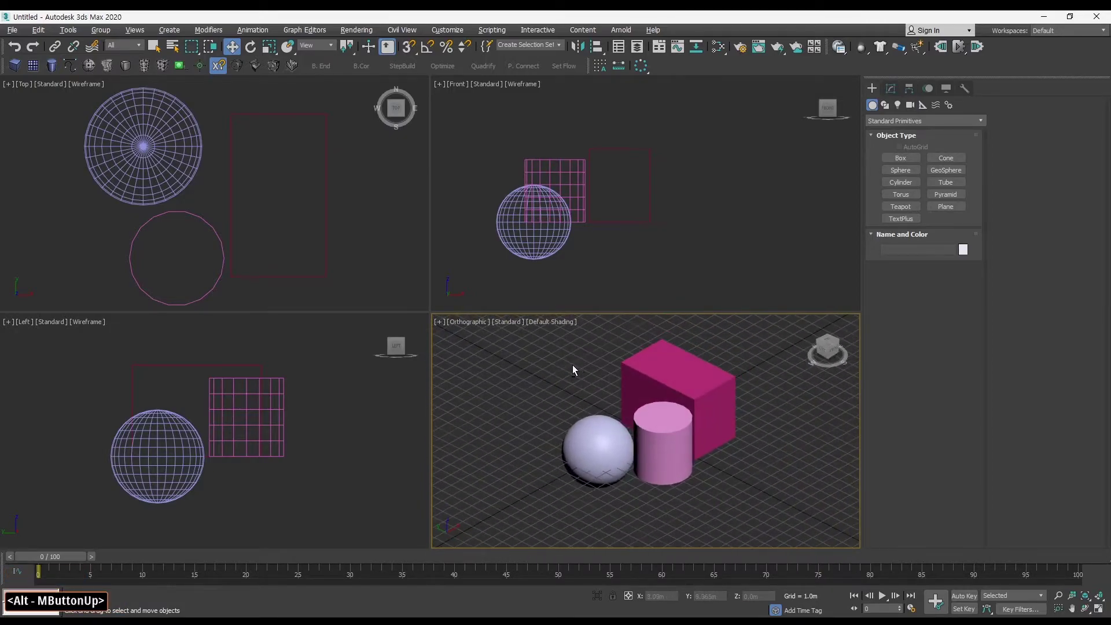
{"action": "middle_click_drag", "start_coordinate": [276, 199], "coordinate": [291, 203]}
{"action": "middle_click_drag", "start_coordinate": [689, 391], "coordinate": [651, 410]}
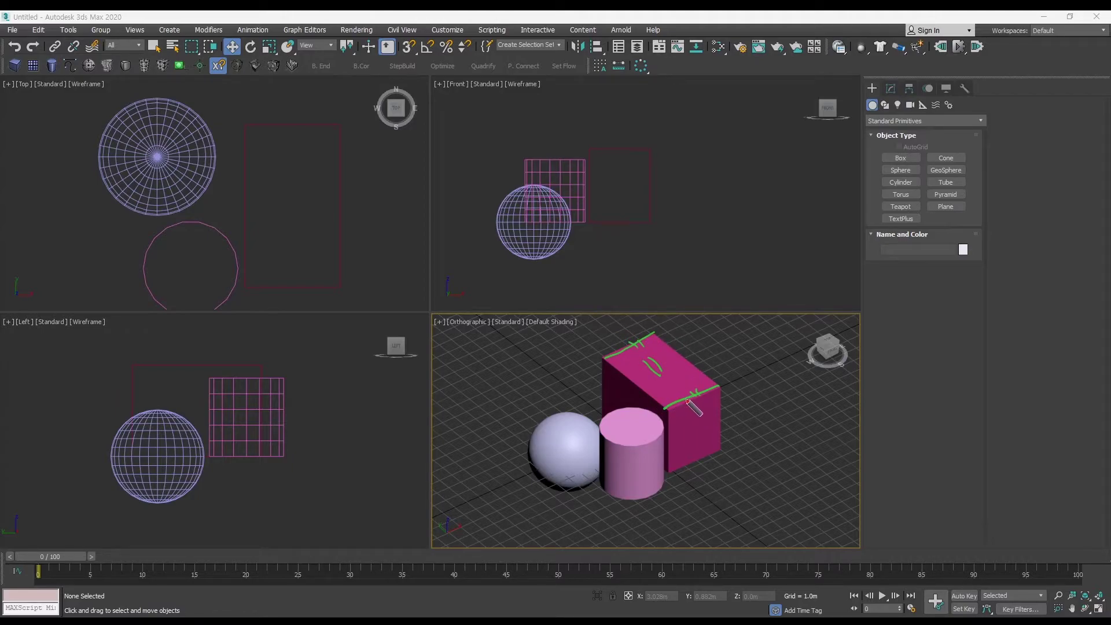
{"action": "key", "text": "ctrl+F11"}
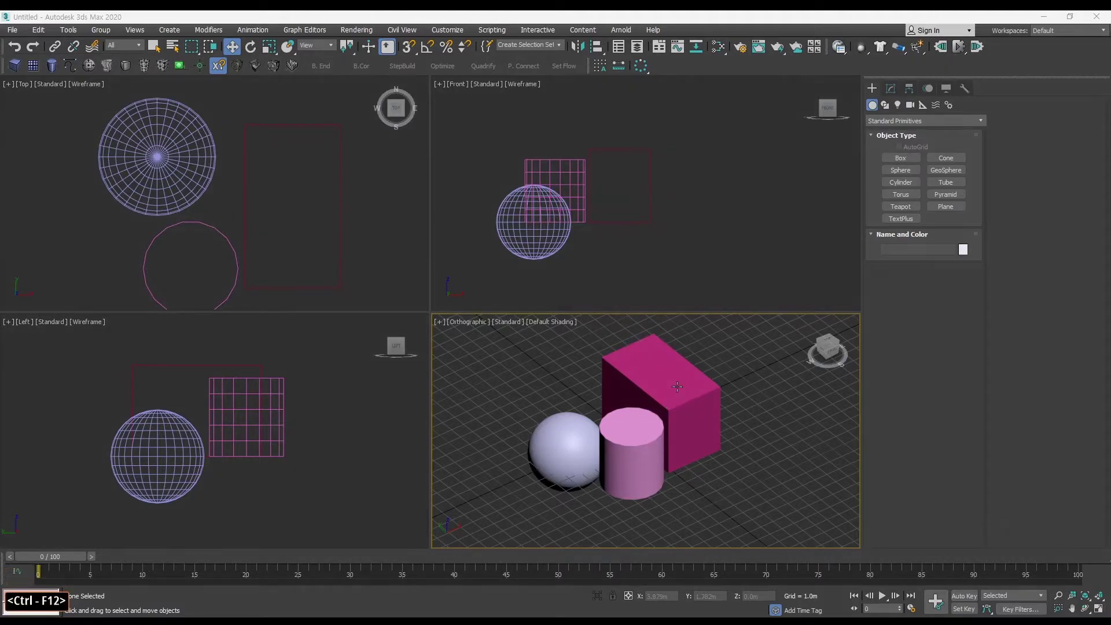
Change the Orthographic viewport back to Perspective.
{"action": "middle_click_drag", "start_coordinate": [481, 375], "coordinate": [587, 373]}
{"action": "middle_click_drag", "start_coordinate": [605, 409], "coordinate": [666, 378]}
{"action": "key", "text": "p"}
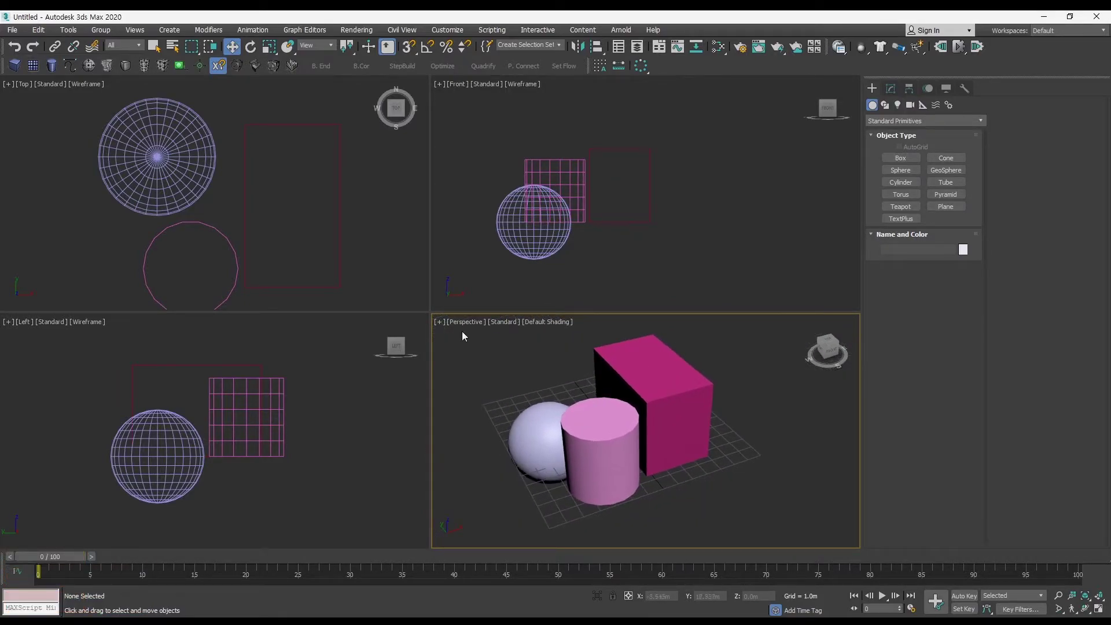
Switch the Perspective viewport through the Top, Bottom, Front, Back, Left and Right views in turn.
{"action": "left_click", "coordinate": [466, 321]}
{"action": "left_click", "coordinate": [495, 388]}
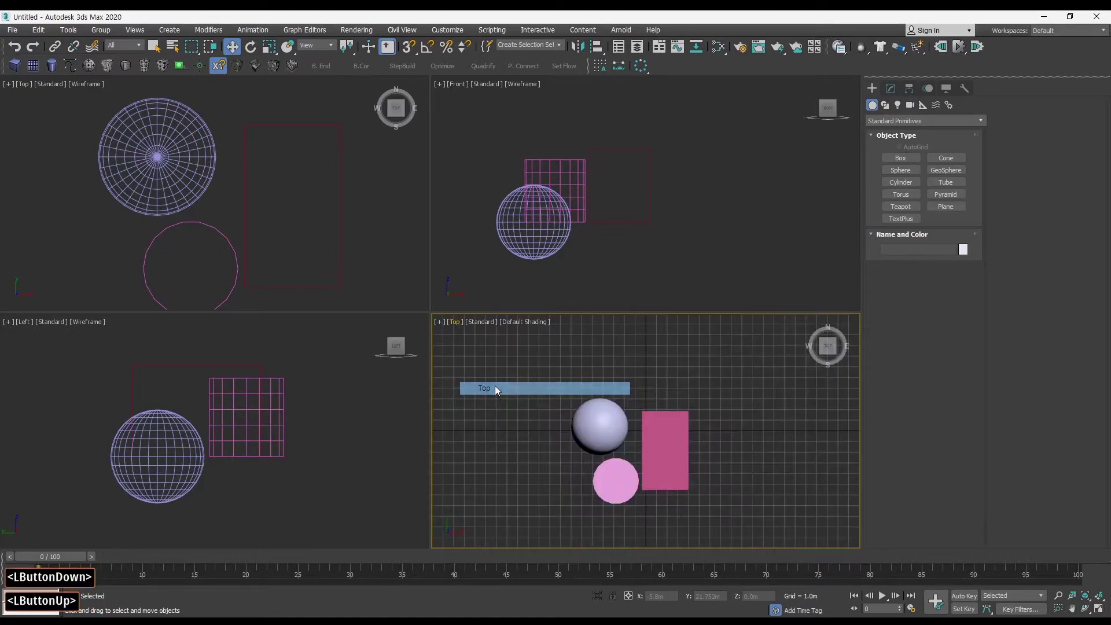
{"action": "left_click", "coordinate": [457, 322]}
{"action": "left_click", "coordinate": [494, 400]}
{"action": "left_click", "coordinate": [460, 321]}
{"action": "left_click", "coordinate": [486, 413]}
{"action": "left_click", "coordinate": [461, 322]}
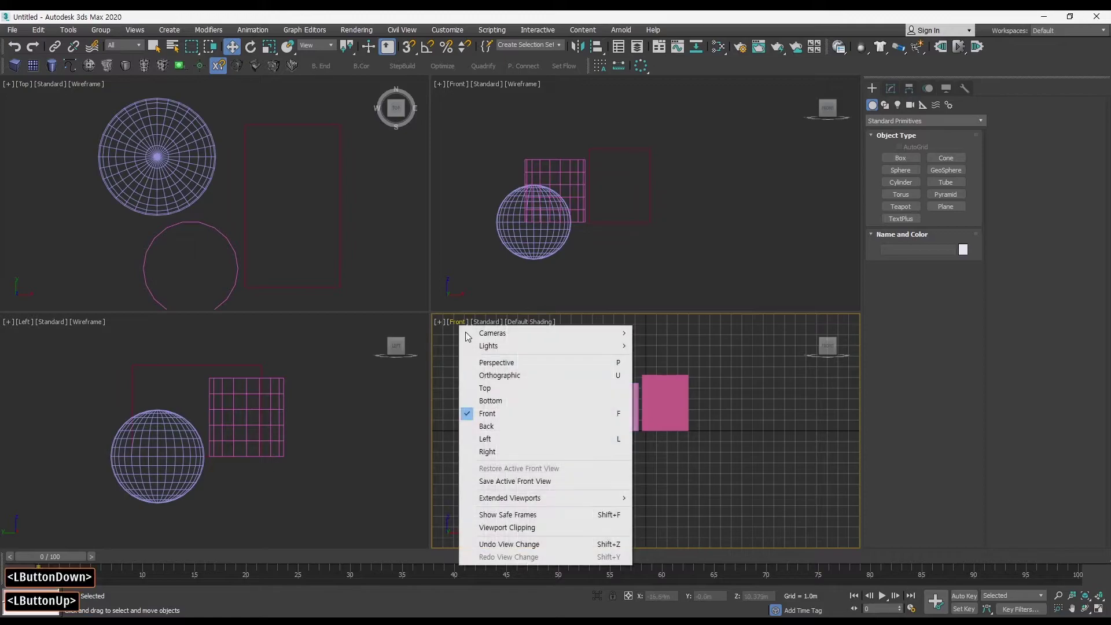
{"action": "left_click", "coordinate": [491, 426]}
{"action": "left_click", "coordinate": [460, 322]}
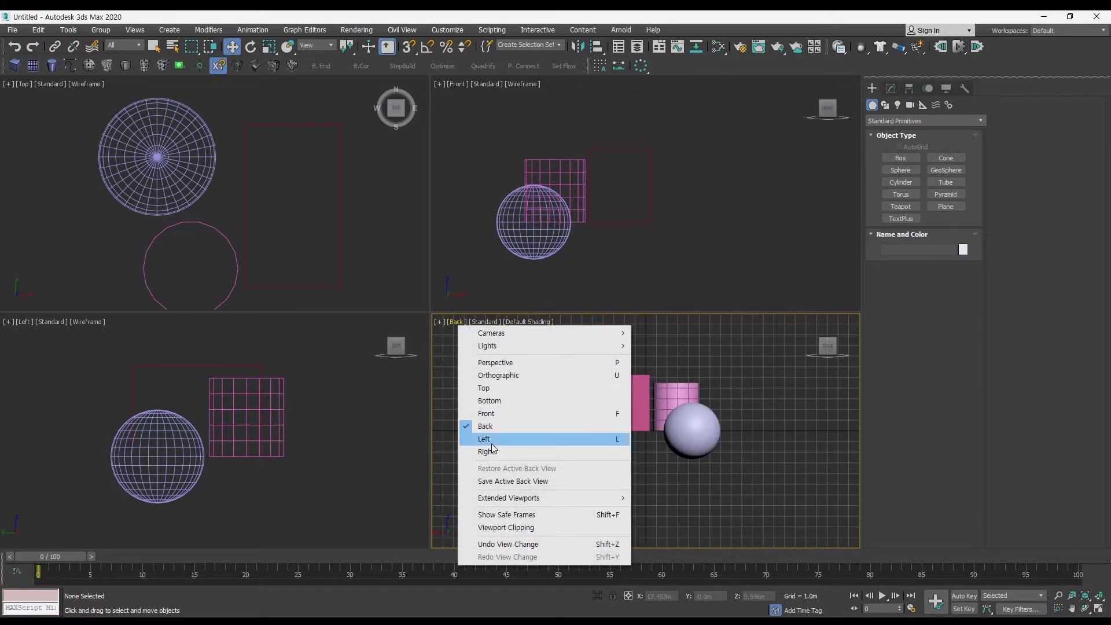
{"action": "left_click", "coordinate": [484, 439]}
{"action": "left_click", "coordinate": [457, 322]}
{"action": "left_click", "coordinate": [486, 451]}
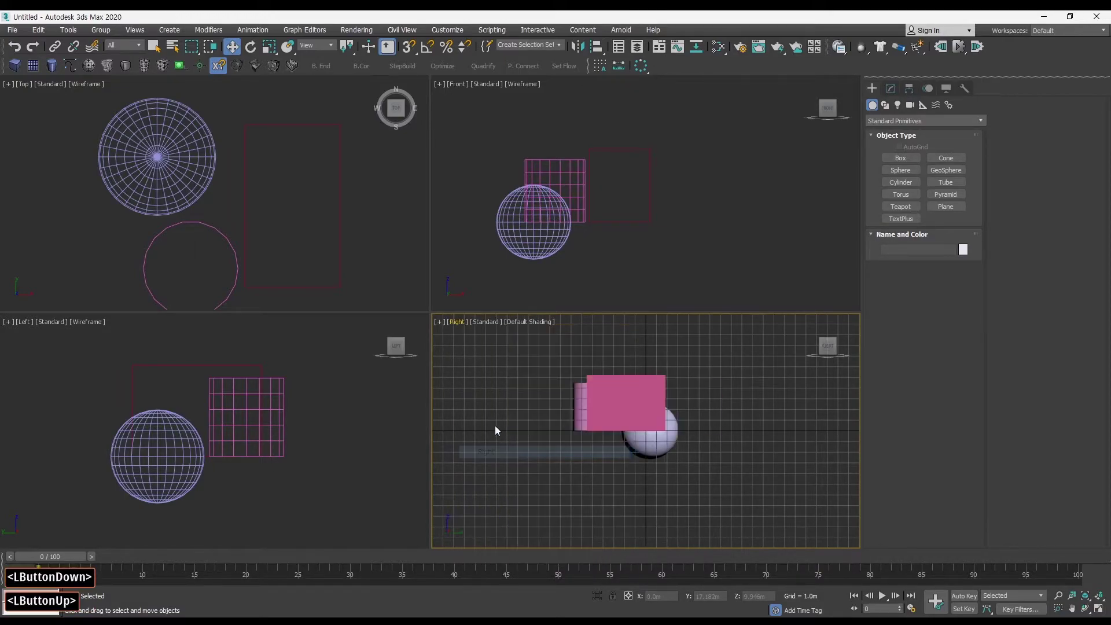
Return the shaded Right viewport to an angled Perspective view of the three primitives.
{"action": "left_click", "coordinate": [460, 322]}
{"action": "left_click", "coordinate": [498, 364]}
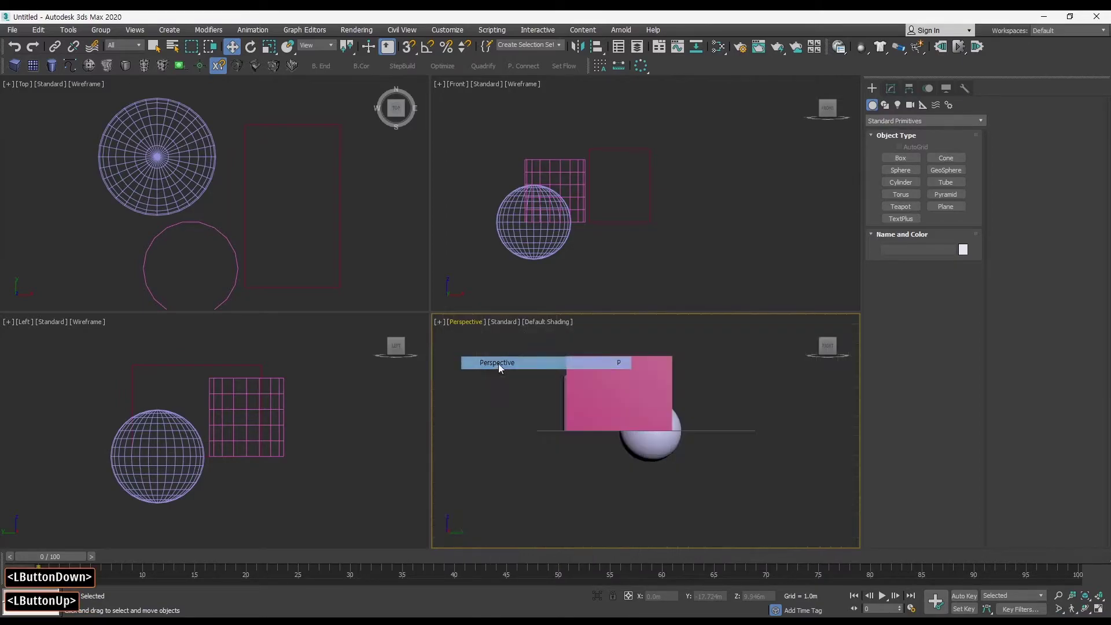
{"action": "middle_click_drag", "start_coordinate": [668, 358], "coordinate": [555, 399], "text": "alt"}
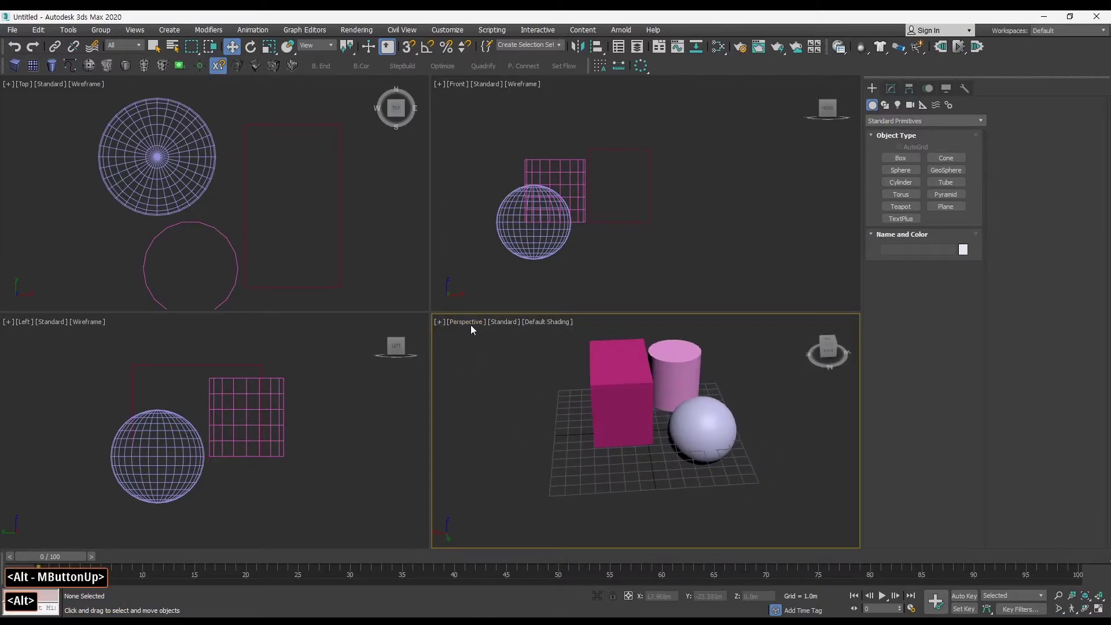
Switch the Perspective viewport to an Orthographic view and look at the primitives from an angle.
{"action": "left_click", "coordinate": [465, 321]}
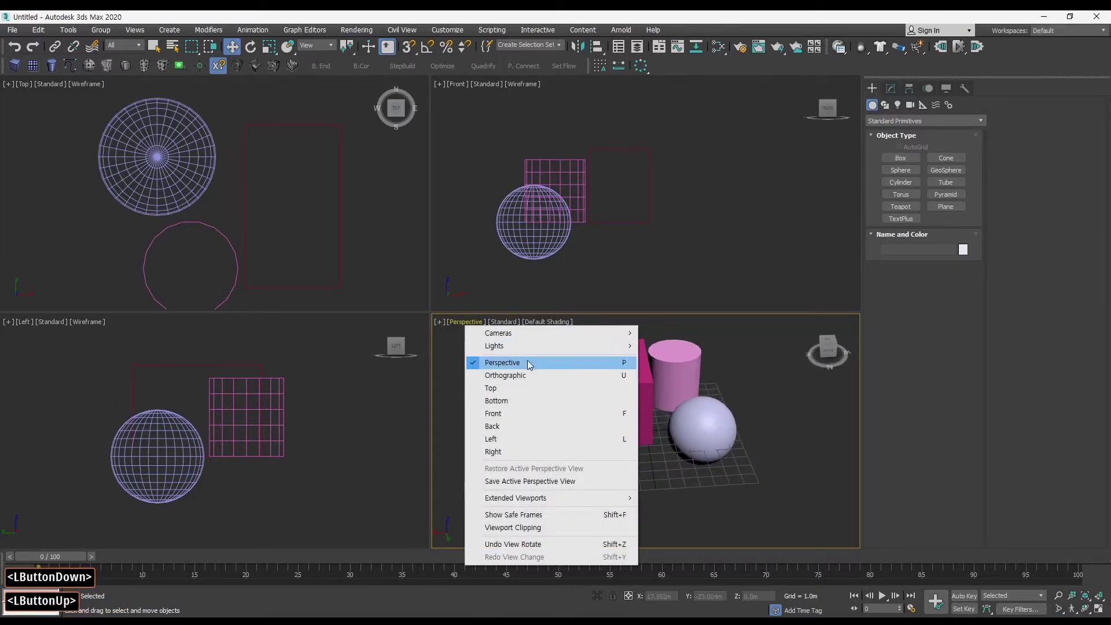
{"action": "left_click", "coordinate": [599, 380]}
{"action": "middle_click_drag", "start_coordinate": [643, 388], "coordinate": [495, 339], "text": "alt"}
Set the Orthographic viewport back to Perspective.
{"action": "left_click", "coordinate": [468, 322]}
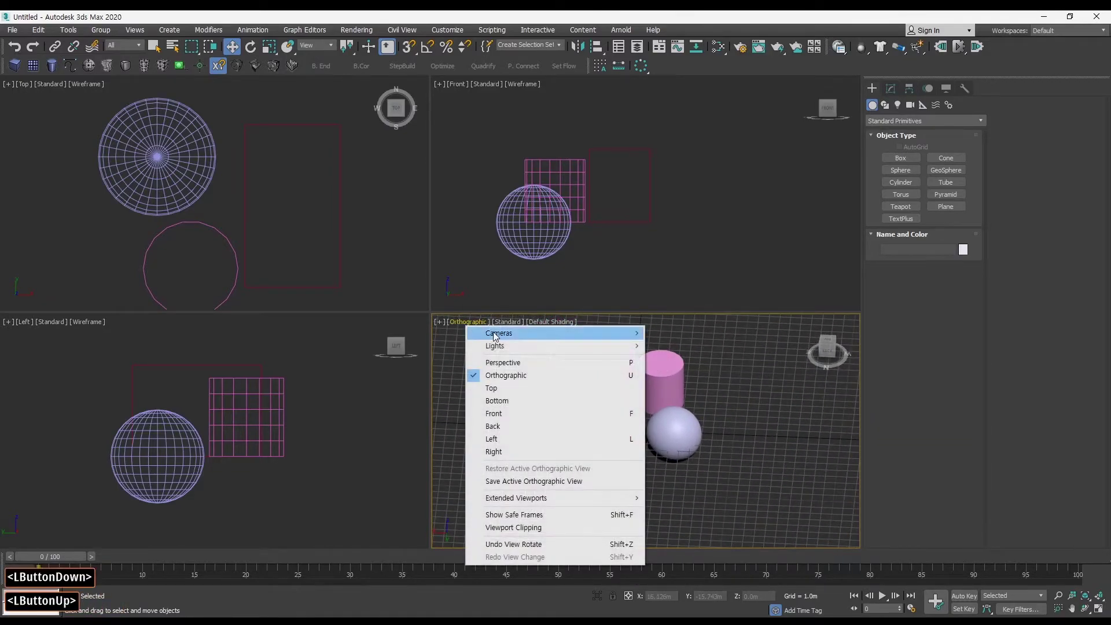
{"action": "left_click", "coordinate": [508, 362]}
{"action": "middle_click_drag", "start_coordinate": [601, 380], "coordinate": [612, 374], "text": "alt"}
{"action": "middle_click_drag", "start_coordinate": [612, 375], "coordinate": [593, 376]}
{"action": "middle_click_drag", "start_coordinate": [594, 376], "coordinate": [591, 376], "text": "ctrl+alt"}
{"action": "middle_click_drag", "start_coordinate": [592, 376], "coordinate": [578, 378]}
{"action": "key", "text": "alt+w"}
{"action": "middle_click_drag", "start_coordinate": [578, 378], "coordinate": [579, 384], "text": "ctrl+alt"}
{"action": "middle_click_drag", "start_coordinate": [580, 384], "coordinate": [585, 360]}
{"action": "middle_click_drag", "start_coordinate": [585, 360], "coordinate": [603, 351]}
Activate the Top, Front, Left and Perspective viewports in turn, repeating the round three times.
{"action": "left_click", "coordinate": [376, 276]}
{"action": "left_click", "coordinate": [515, 280]}
{"action": "left_click", "coordinate": [420, 405]}
{"action": "left_click", "coordinate": [473, 409]}
{"action": "left_click", "coordinate": [414, 280]}
{"action": "left_click", "coordinate": [492, 280]}
{"action": "left_click", "coordinate": [382, 407]}
{"action": "left_click", "coordinate": [471, 405]}
{"action": "left_click", "coordinate": [388, 287]}
{"action": "left_click", "coordinate": [480, 280]}
{"action": "left_click", "coordinate": [382, 391]}
{"action": "left_click", "coordinate": [478, 389]}
Fit all the primitives in every viewport with Zoom Extents and view them from above in Perspective.
{"action": "key", "text": "z"}
{"action": "middle_click_drag", "start_coordinate": [587, 397], "coordinate": [572, 379]}
{"action": "middle_click_drag", "start_coordinate": [572, 379], "coordinate": [571, 376], "text": "ctrl+alt"}
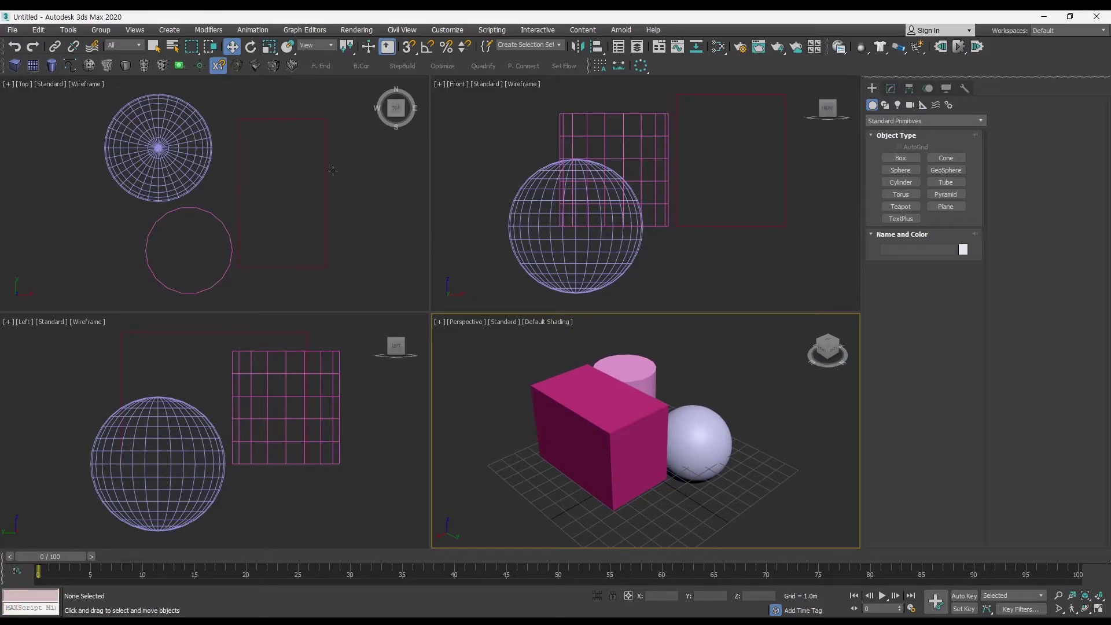
{"action": "middle_click_drag", "start_coordinate": [705, 427], "coordinate": [653, 412], "text": "alt"}
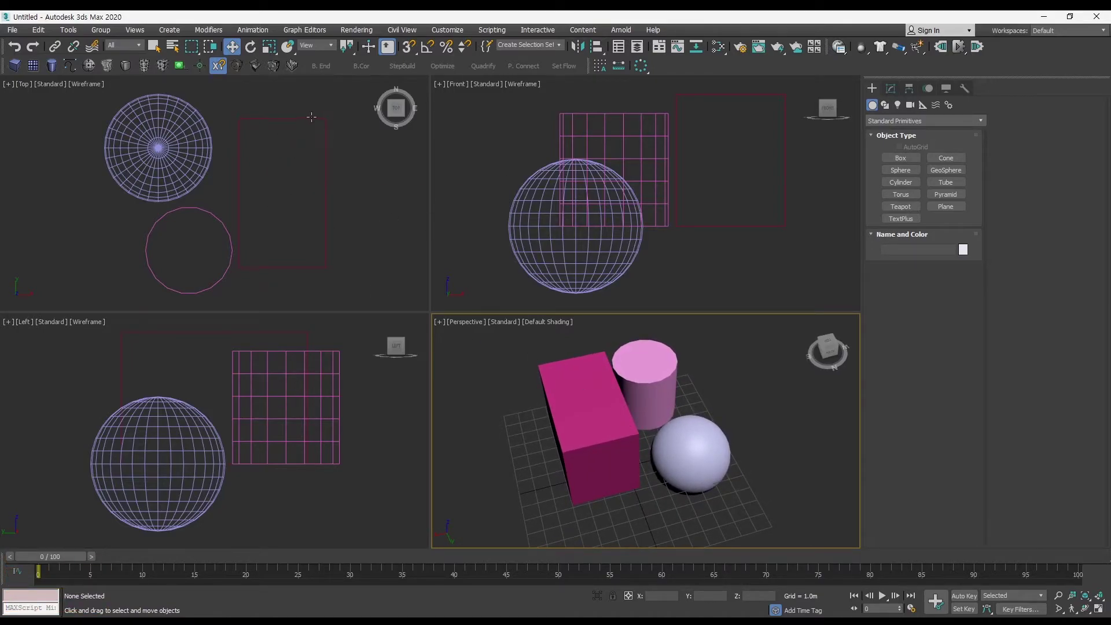
{"action": "mouse_move", "coordinate": [692, 399]}
{"action": "middle_mouse_down", "text": "alt"}
{"action": "mouse_move", "coordinate": [603, 463]}
{"action": "mouse_move", "coordinate": [693, 384]}
{"action": "middle_mouse_up", "text": "alt"}
Show the Perspective viewport maximized in wireframe and select the box.
{"action": "key", "text": "F3"}
{"action": "key", "text": "alt+w"}
{"action": "middle_click_drag", "start_coordinate": [693, 383], "coordinate": [647, 385], "text": "alt"}
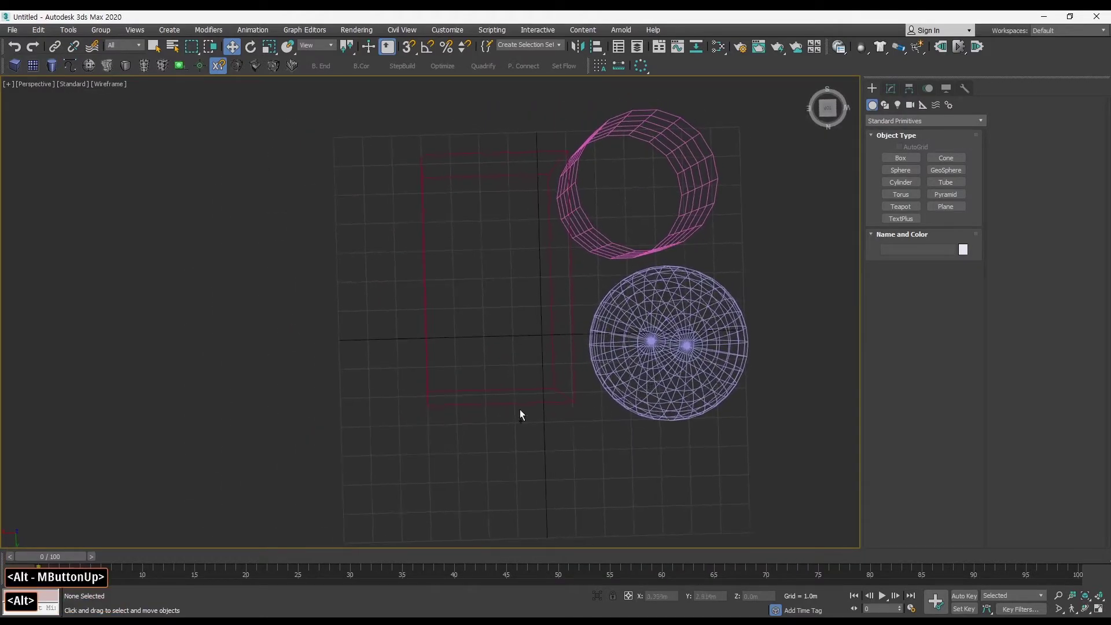
{"action": "middle_click_drag", "start_coordinate": [533, 414], "coordinate": [534, 376], "text": "ctrl+alt"}
{"action": "left_click", "coordinate": [404, 382]}
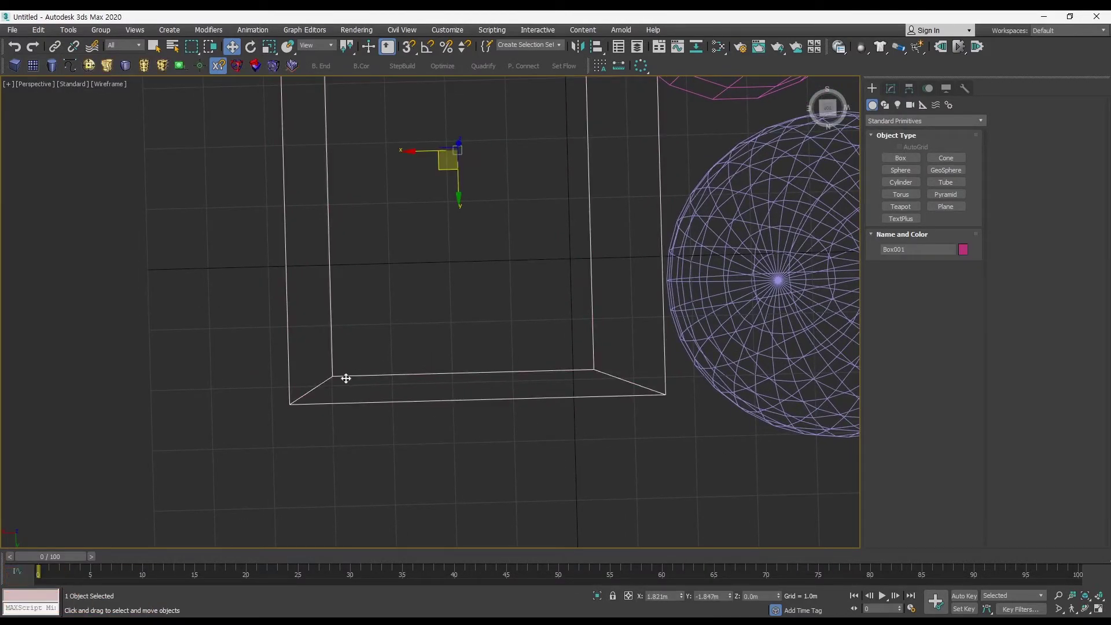
{"action": "middle_click_drag", "start_coordinate": [478, 379], "coordinate": [477, 382], "text": "alt"}
Restore the four-viewport layout and display the Perspective view shaded with edged faces.
{"action": "key", "text": "alt+w"}
{"action": "mouse_move", "coordinate": [564, 414]}
{"action": "middle_mouse_down", "text": "alt"}
{"action": "mouse_move", "coordinate": [546, 405]}
{"action": "mouse_move", "coordinate": [565, 384]}
{"action": "mouse_move", "coordinate": [570, 408]}
{"action": "mouse_move", "coordinate": [558, 405]}
{"action": "middle_mouse_up", "text": "alt"}
{"action": "key", "text": "F3"}
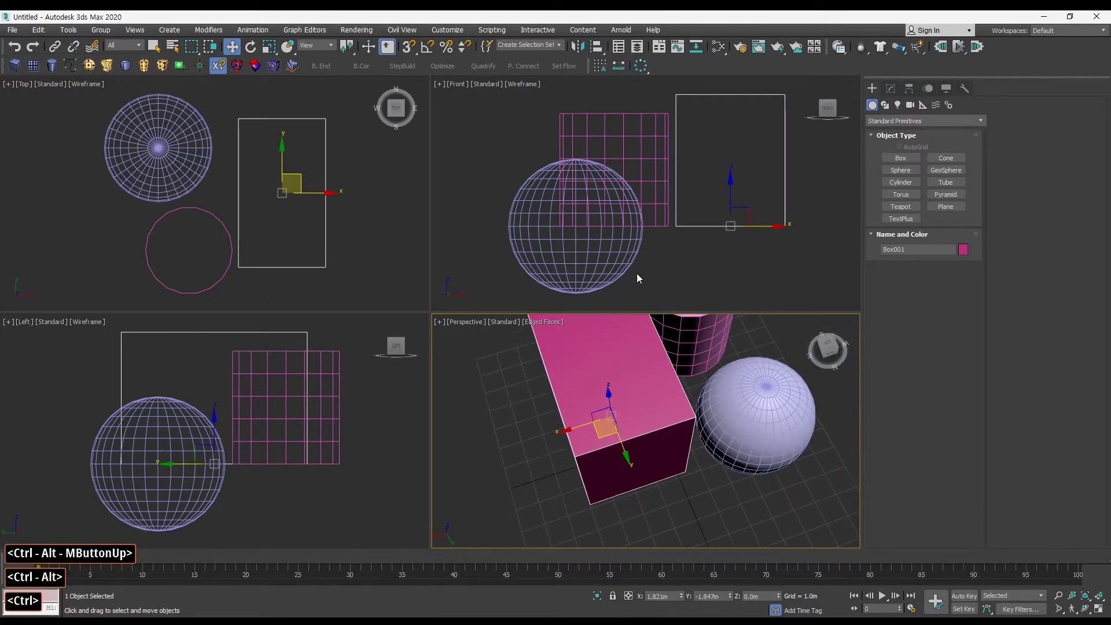
{"action": "middle_click_drag", "start_coordinate": [666, 251], "coordinate": [646, 274]}
{"action": "middle_click_drag", "start_coordinate": [625, 374], "coordinate": [644, 359]}
Maximize the Perspective viewport and move the box along its Y axis to about -0.99 m.
{"action": "key", "text": "alt+w"}
{"action": "middle_click_drag", "start_coordinate": [568, 380], "coordinate": [556, 413], "text": "ctrl+alt"}
{"action": "middle_click_drag", "start_coordinate": [515, 400], "coordinate": [578, 386], "text": "alt"}
{"action": "left_click_drag", "start_coordinate": [405, 422], "coordinate": [429, 412]}
{"action": "middle_click_drag", "start_coordinate": [429, 412], "coordinate": [364, 350], "text": "alt"}
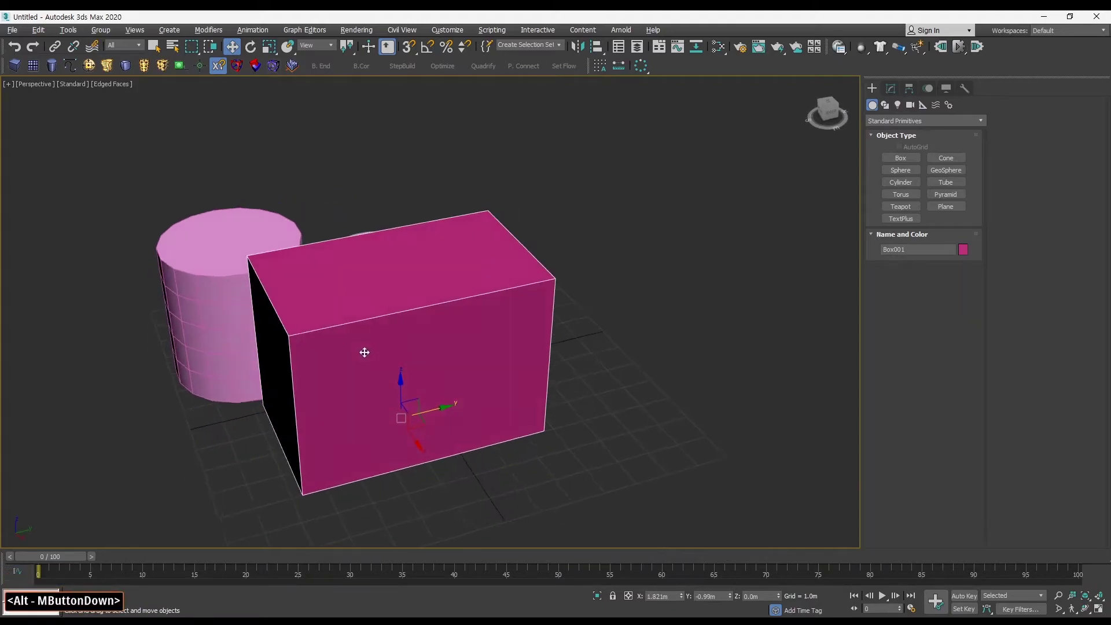
Select the cylinder and move it to about X -2.8 m, Y -6.487 m.
{"action": "left_click", "coordinate": [236, 278]}
{"action": "left_click_drag", "start_coordinate": [233, 266], "coordinate": [222, 290]}
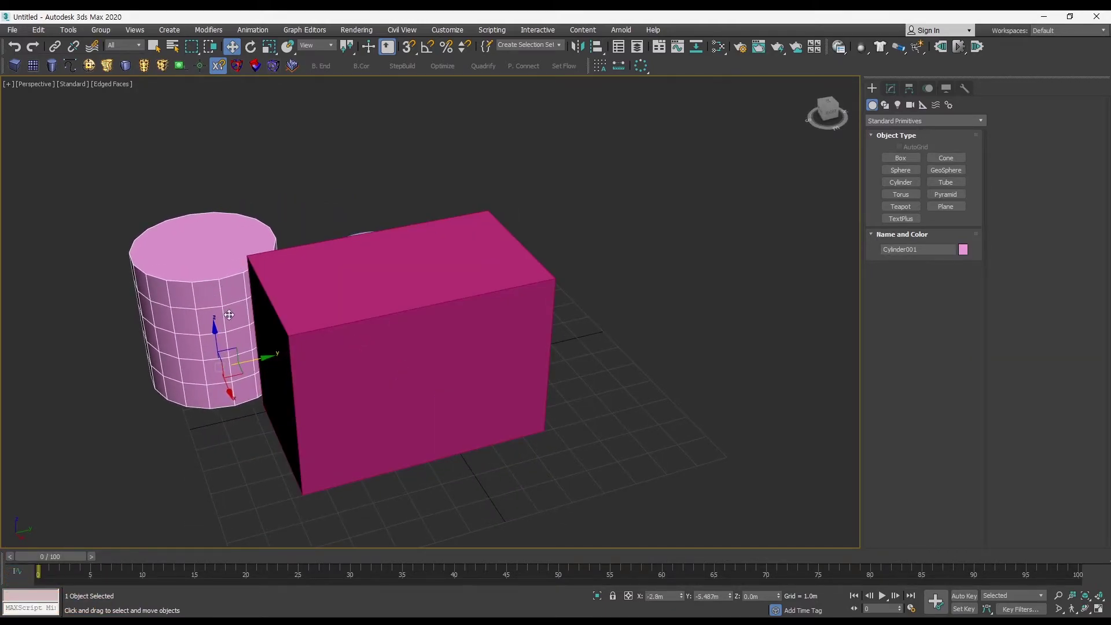
{"action": "middle_click_drag", "start_coordinate": [366, 320], "coordinate": [345, 311], "text": "alt"}
Select the box and move it along its Y axis to about -1.751 m.
{"action": "left_click", "coordinate": [463, 425]}
{"action": "middle_click_drag", "start_coordinate": [463, 425], "coordinate": [499, 414]}
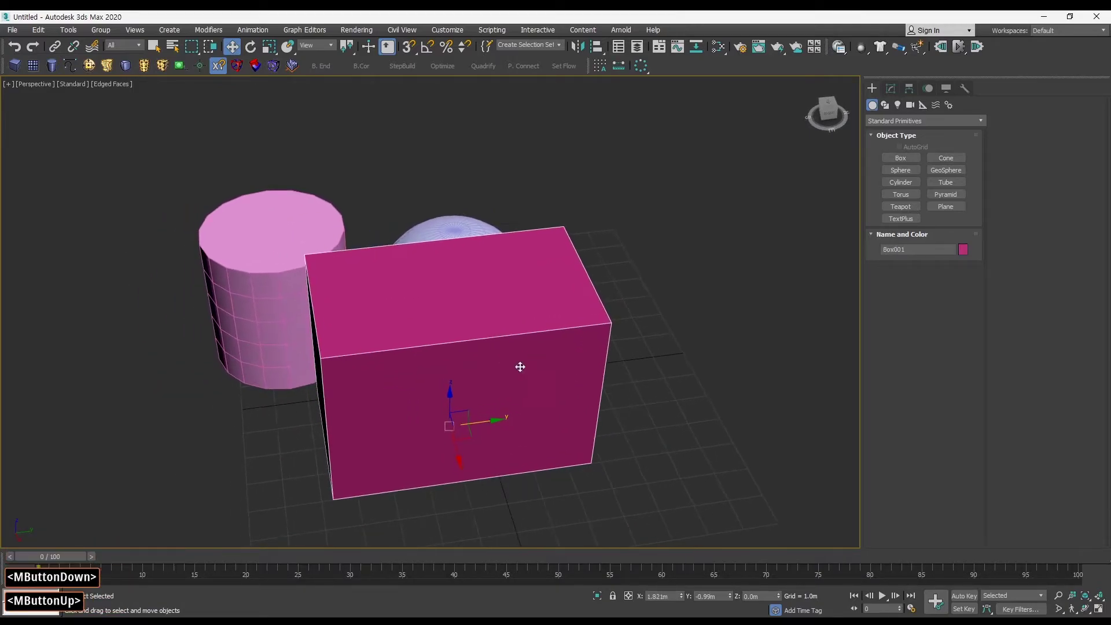
{"action": "left_click_drag", "start_coordinate": [483, 425], "coordinate": [458, 427]}
{"action": "middle_click_drag", "start_coordinate": [402, 401], "coordinate": [417, 367], "text": "ctrl+alt"}
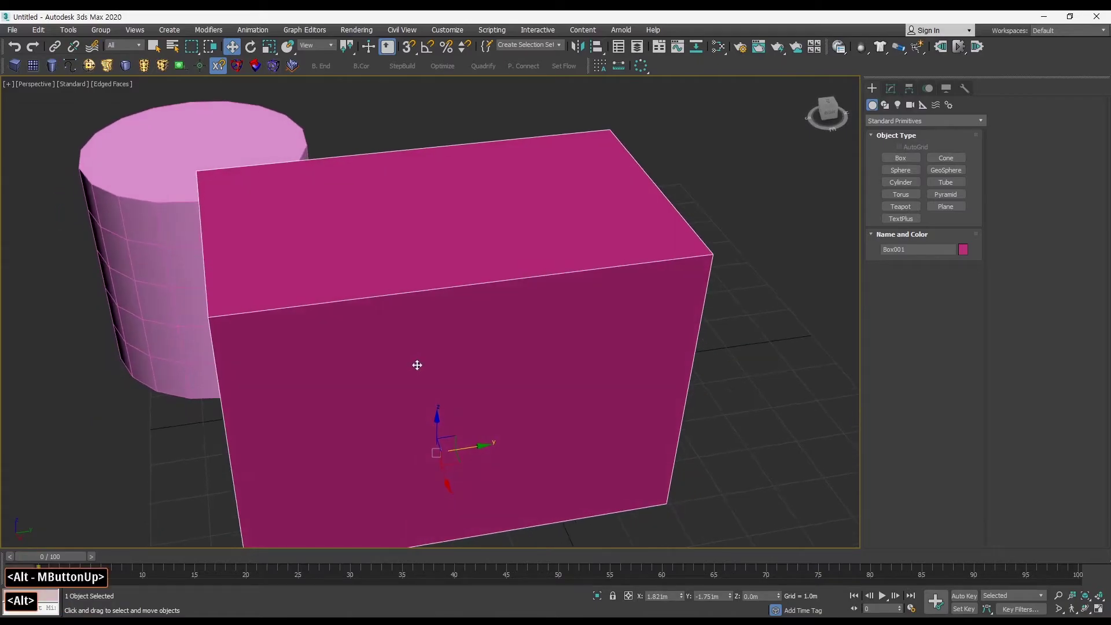
Restore the four-viewport layout and reframe the Front, Left and Perspective views.
{"action": "key", "text": "alt+w"}
{"action": "middle_click_drag", "start_coordinate": [594, 335], "coordinate": [579, 342]}
{"action": "middle_click_drag", "start_coordinate": [652, 242], "coordinate": [650, 250]}
{"action": "middle_click_drag", "start_coordinate": [310, 382], "coordinate": [315, 388]}
{"action": "mouse_move", "coordinate": [253, 469]}
{"action": "left_mouse_down"}
{"action": "mouse_move", "coordinate": [265, 469]}
{"action": "mouse_move", "coordinate": [254, 469]}
{"action": "left_mouse_up"}
{"action": "middle_click_drag", "start_coordinate": [636, 429], "coordinate": [459, 415]}
Toggle the Perspective viewport between maximized and four-view layouts, finishing maximized with the Move tool active.
{"action": "key", "text": "alt+w"}
{"action": "key", "text": "alt+w"}
{"action": "middle_click_drag", "start_coordinate": [569, 407], "coordinate": [703, 379], "text": "alt"}
{"action": "key", "text": "alt+w"}
{"action": "key", "text": "q"}
{"action": "key", "text": "w"}
{"action": "key", "text": "alt+w"}
{"action": "key", "text": "alt+w"}
{"action": "middle_click_drag", "start_coordinate": [560, 375], "coordinate": [619, 368]}
{"action": "middle_click_drag", "start_coordinate": [545, 389], "coordinate": [592, 389], "text": "ctrl+alt"}
Select the box and shift it to about Y -1.843 m, keeping its X position.
{"action": "left_click", "coordinate": [594, 395]}
{"action": "left_click_drag", "start_coordinate": [569, 443], "coordinate": [470, 405]}
{"action": "middle_click_drag", "start_coordinate": [545, 395], "coordinate": [562, 397]}
{"action": "middle_click_drag", "start_coordinate": [544, 374], "coordinate": [526, 356], "text": "ctrl+alt"}
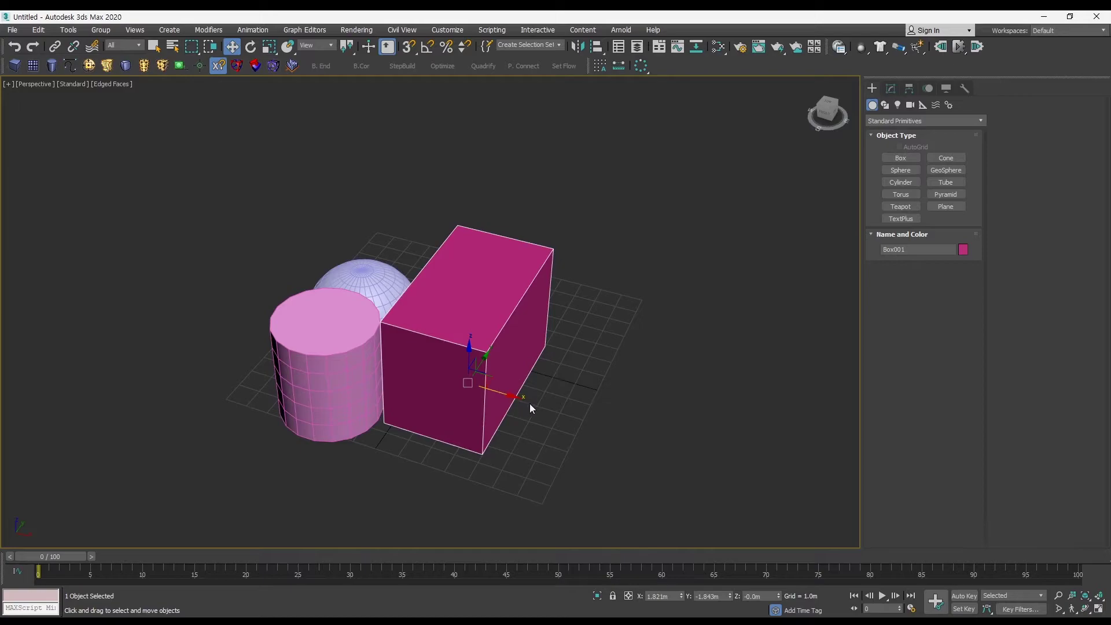
{"action": "middle_click_drag", "start_coordinate": [499, 398], "coordinate": [484, 376], "text": "alt"}
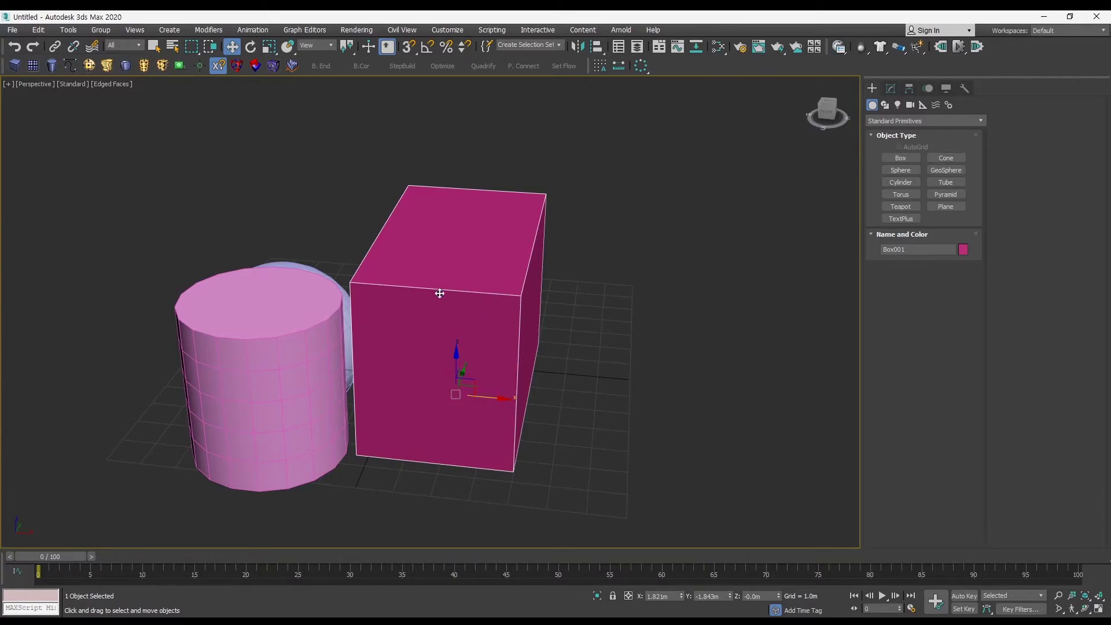
{"action": "middle_click_drag", "start_coordinate": [461, 371], "coordinate": [466, 404], "text": "alt"}
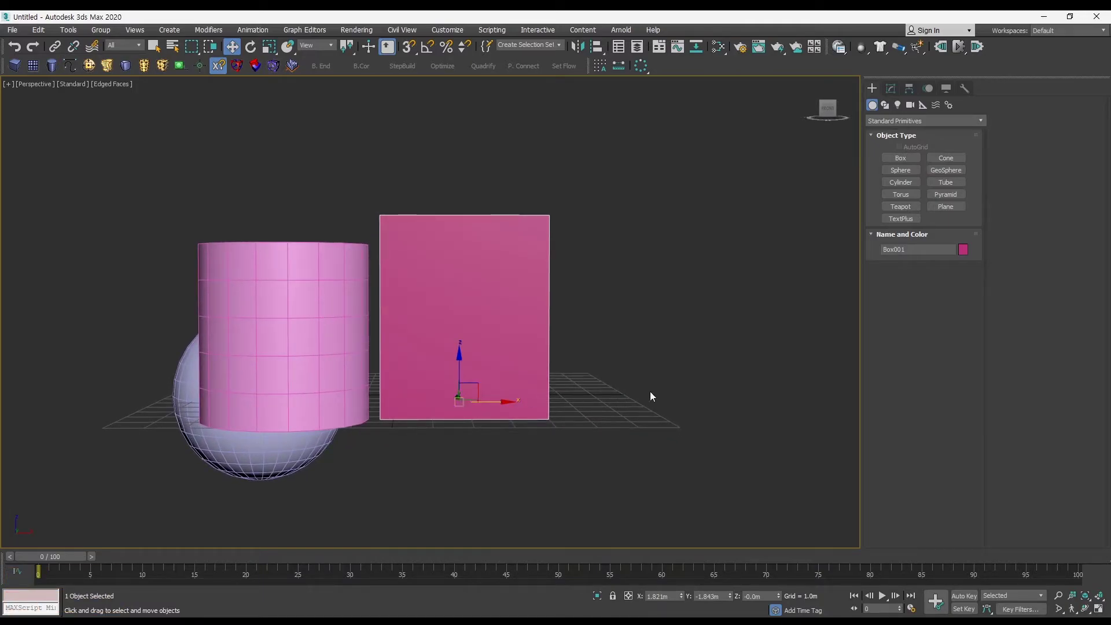
{"action": "middle_click_drag", "start_coordinate": [533, 345], "coordinate": [481, 369], "text": "alt"}
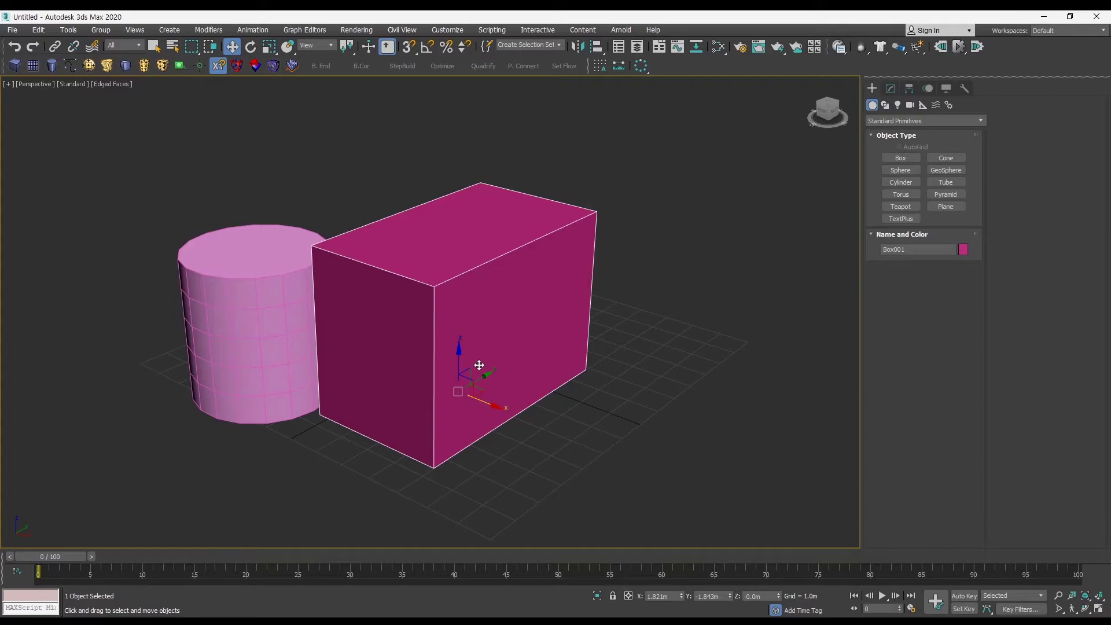
{"action": "key", "text": "ctrl+F12"}
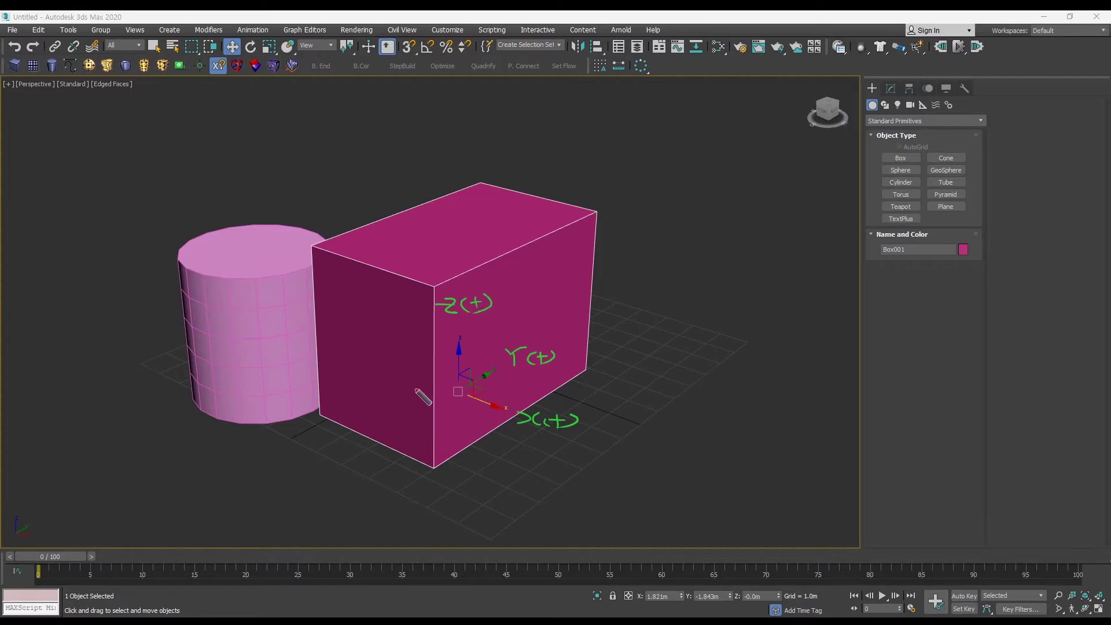
{"action": "left_click_drag", "start_coordinate": [380, 358], "coordinate": [386, 360]}
{"action": "mouse_move", "coordinate": [422, 376]}
{"action": "left_mouse_down"}
{"action": "mouse_move", "coordinate": [347, 468]}
{"action": "mouse_move", "coordinate": [357, 471]}
{"action": "left_mouse_up"}
{"action": "mouse_move", "coordinate": [275, 480]}
{"action": "left_mouse_down"}
{"action": "mouse_move", "coordinate": [301, 482]}
{"action": "mouse_move", "coordinate": [322, 509]}
{"action": "left_mouse_up"}
{"action": "mouse_move", "coordinate": [462, 404]}
{"action": "left_mouse_down"}
{"action": "mouse_move", "coordinate": [463, 454]}
{"action": "mouse_move", "coordinate": [476, 447]}
{"action": "mouse_move", "coordinate": [483, 480]}
{"action": "left_mouse_up"}
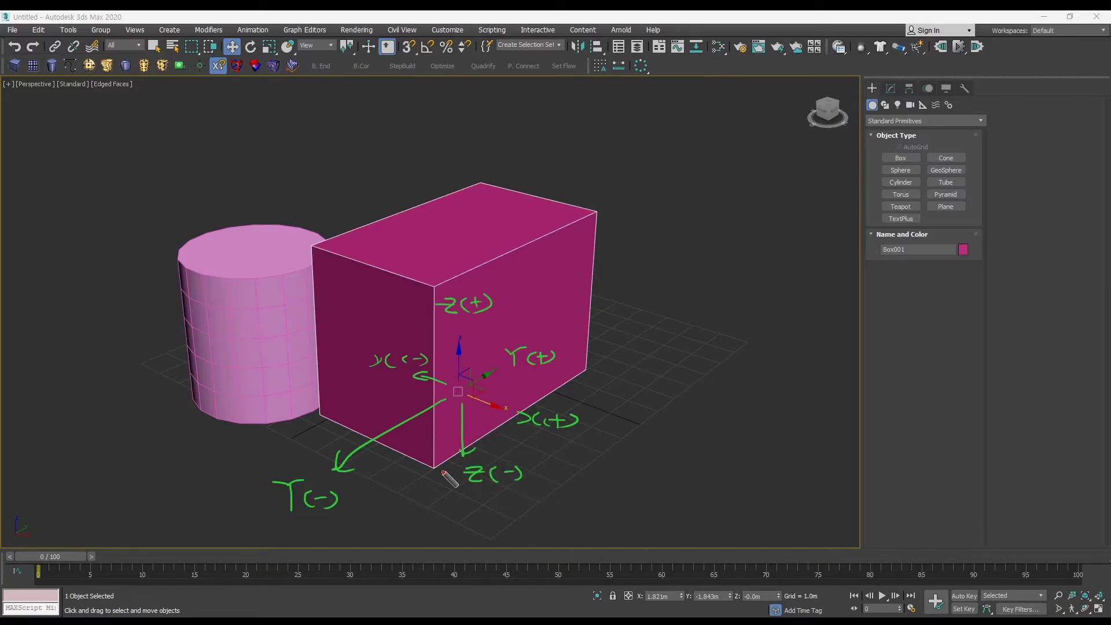
{"action": "key", "text": "ctrl+F11"}
{"action": "key", "text": "ctrl+F12"}
Clear the selection and reselect the box in the maximized Perspective view.
{"action": "middle_click_drag", "start_coordinate": [240, 299], "coordinate": [342, 342], "text": "ctrl+alt"}
{"action": "middle_click_drag", "start_coordinate": [441, 335], "coordinate": [553, 342], "text": "alt"}
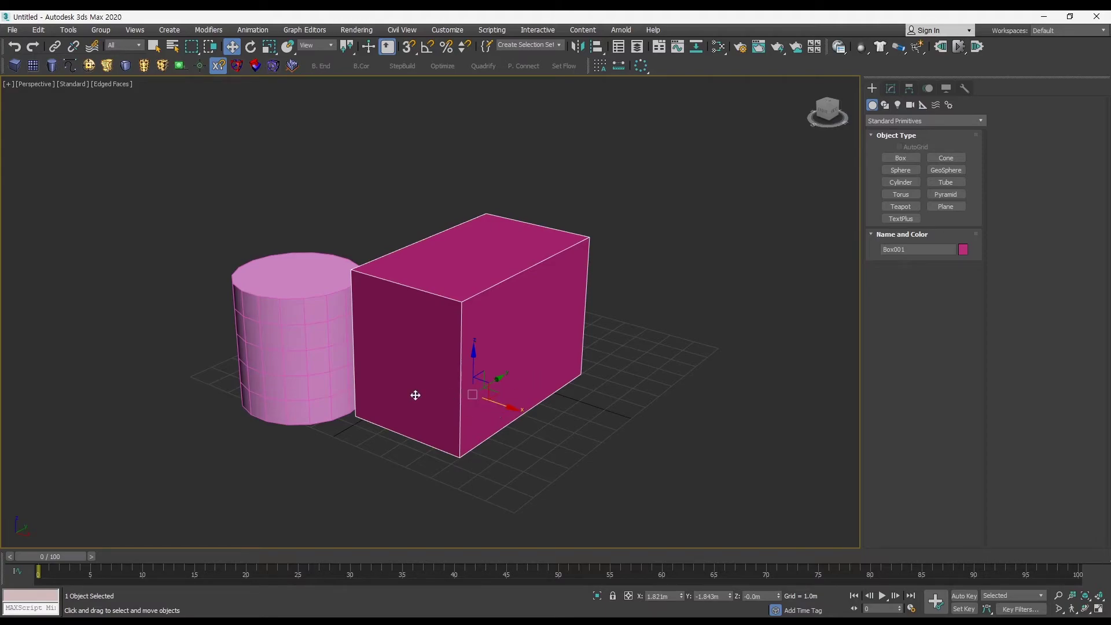
{"action": "middle_click_drag", "start_coordinate": [701, 372], "coordinate": [706, 372]}
{"action": "middle_click_drag", "start_coordinate": [570, 283], "coordinate": [549, 330], "text": "alt"}
{"action": "middle_click_drag", "start_coordinate": [549, 330], "coordinate": [567, 330]}
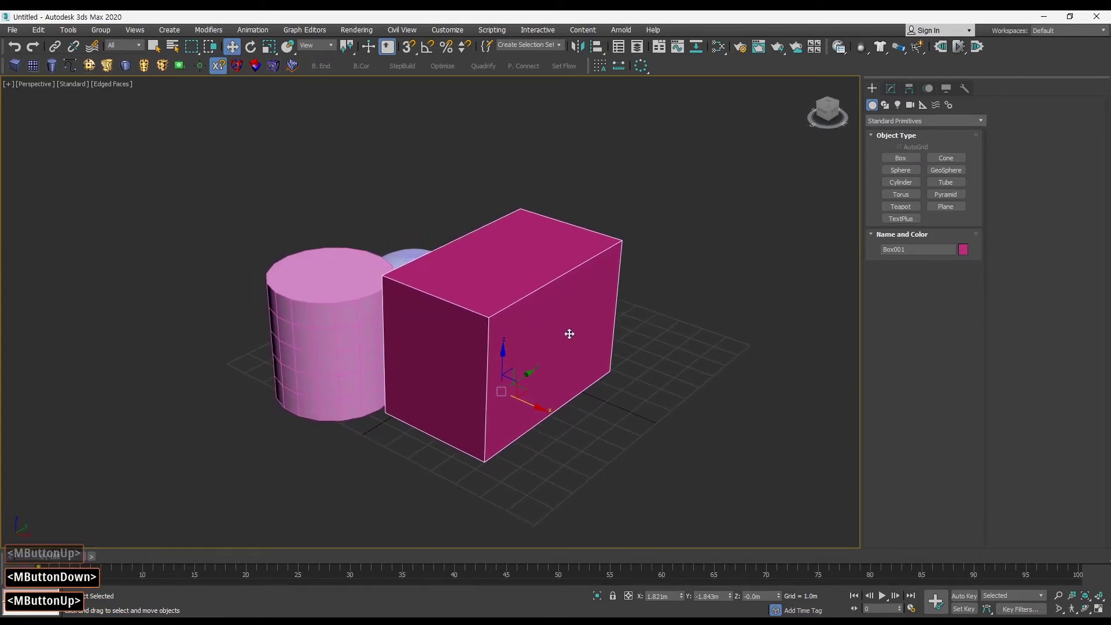
{"action": "left_click", "coordinate": [620, 478]}
{"action": "left_click", "coordinate": [520, 347]}
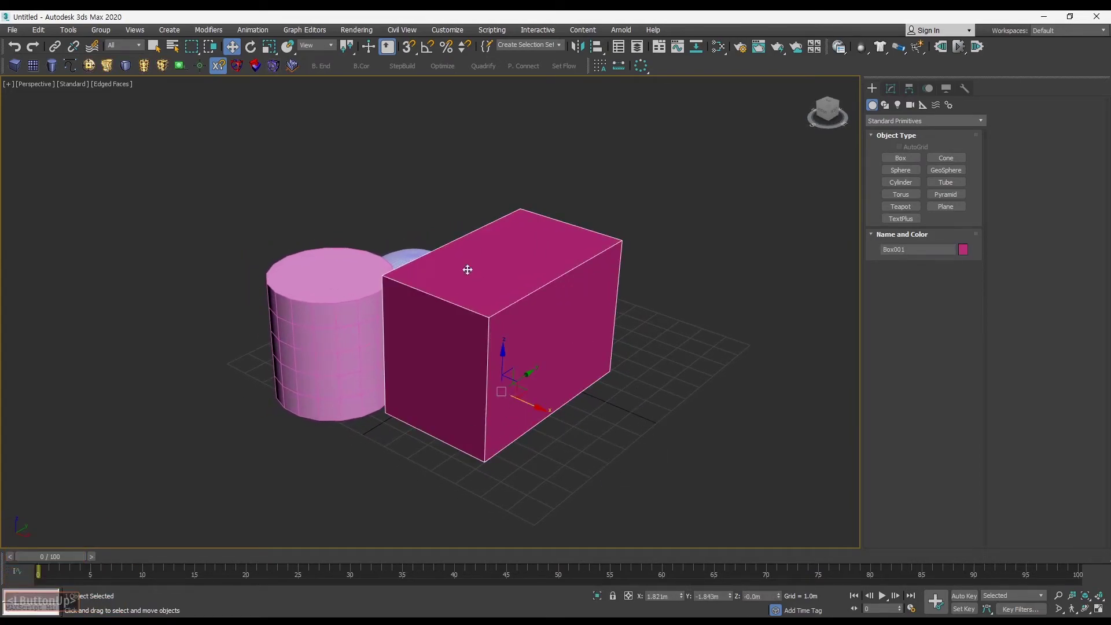
Try the Rotate, Scale and Move tools on the selected box in turn, ending with Select and Move.
{"action": "left_click", "coordinate": [250, 46]}
{"action": "left_click", "coordinate": [269, 47]}
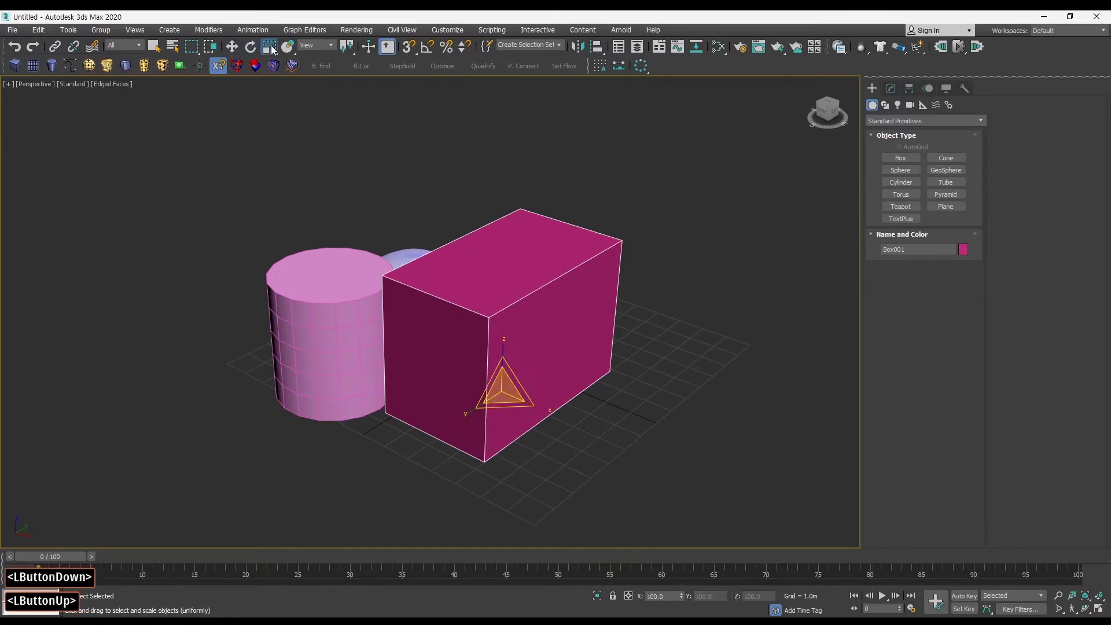
{"action": "left_click", "coordinate": [232, 47]}
{"action": "left_click", "coordinate": [250, 48]}
{"action": "left_click", "coordinate": [269, 48]}
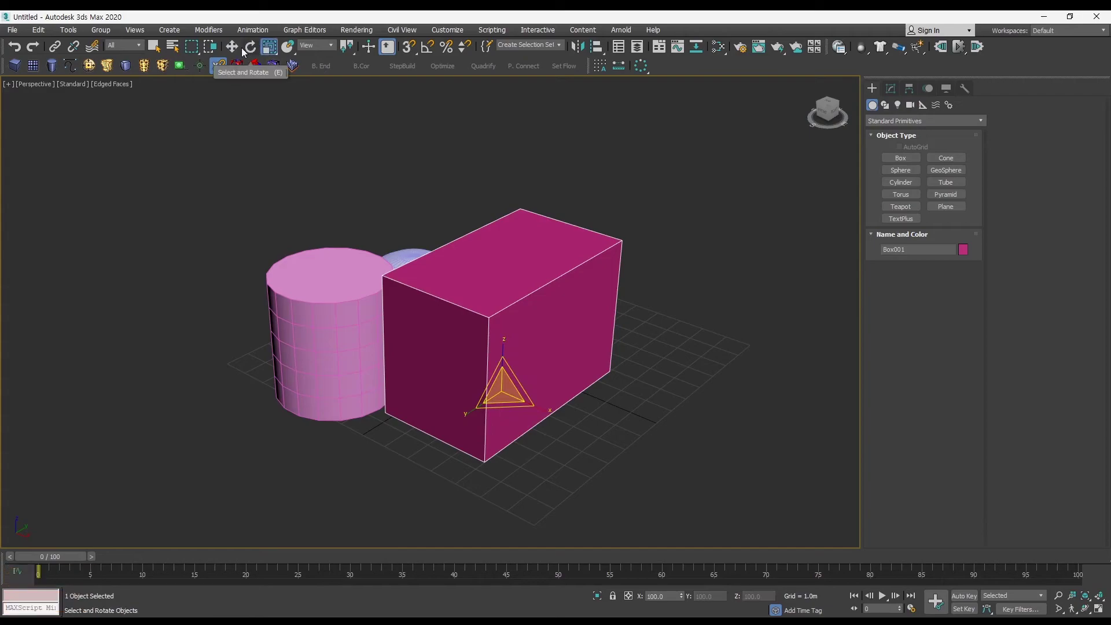
{"action": "left_click", "coordinate": [250, 47]}
{"action": "left_click", "coordinate": [269, 47]}
{"action": "left_click", "coordinate": [232, 48]}
Cycle the box's gizmo repeatedly through rotate, scale and move modes, finishing in move mode.
{"action": "middle_click_drag", "start_coordinate": [576, 369], "coordinate": [537, 381]}
{"action": "key", "text": "e"}
{"action": "key", "text": "r"}
{"action": "key", "text": "w"}
{"action": "key", "text": "e"}
{"action": "key", "text": "r"}
{"action": "key", "text": "w"}
{"action": "key", "text": "e"}
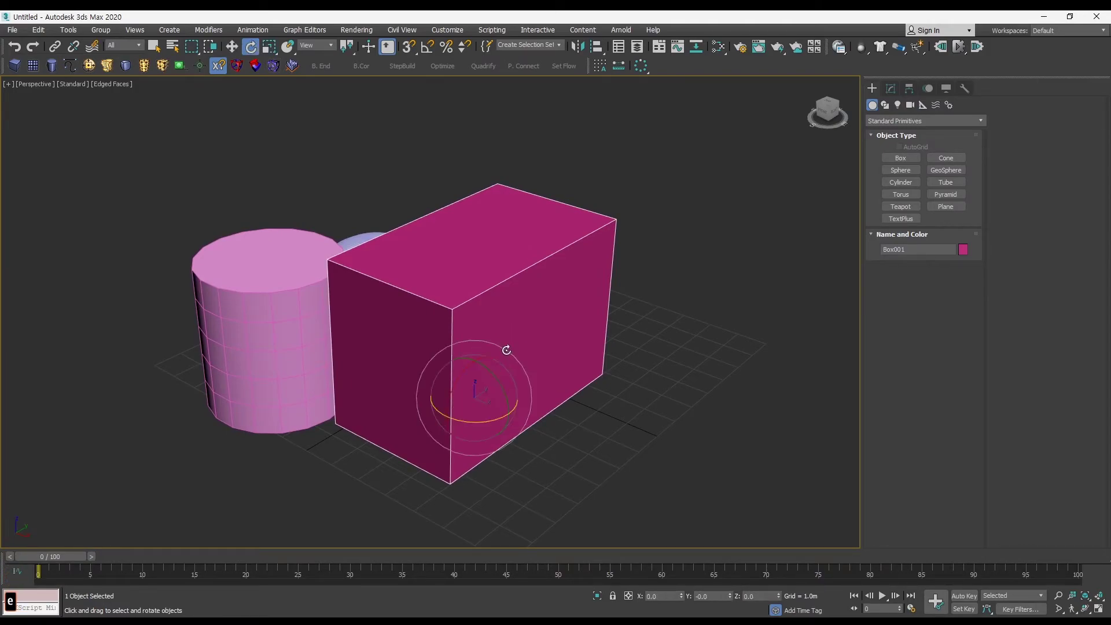
{"action": "key", "text": "r"}
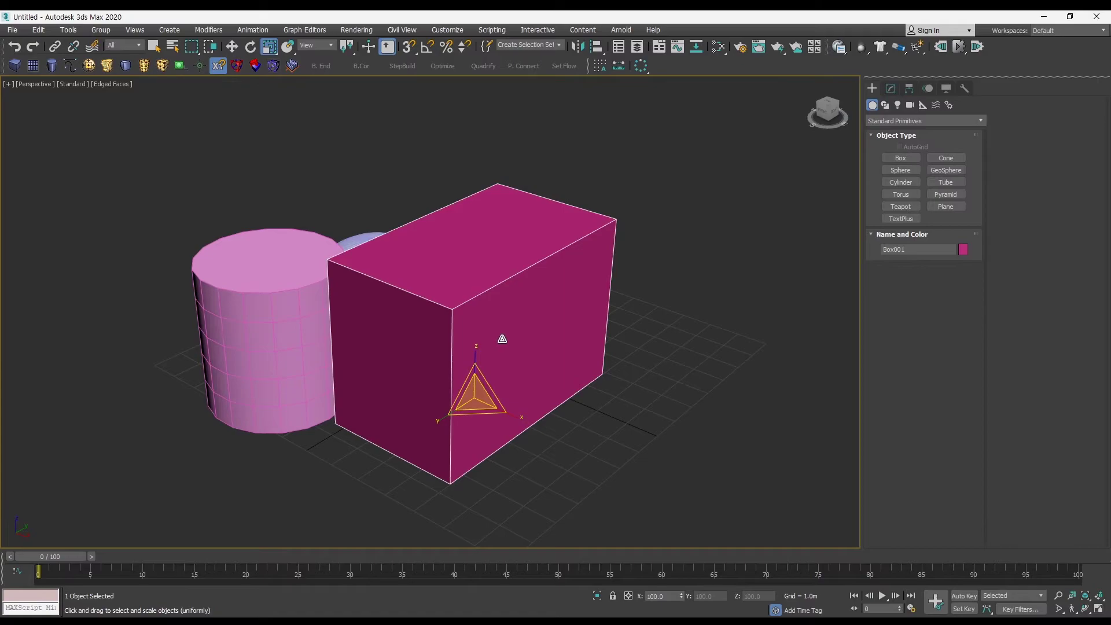
{"action": "middle_click_drag", "start_coordinate": [500, 340], "coordinate": [507, 332]}
{"action": "key", "text": "e"}
{"action": "key", "text": "r"}
{"action": "middle_click_drag", "start_coordinate": [504, 333], "coordinate": [510, 333]}
{"action": "key", "text": "w"}
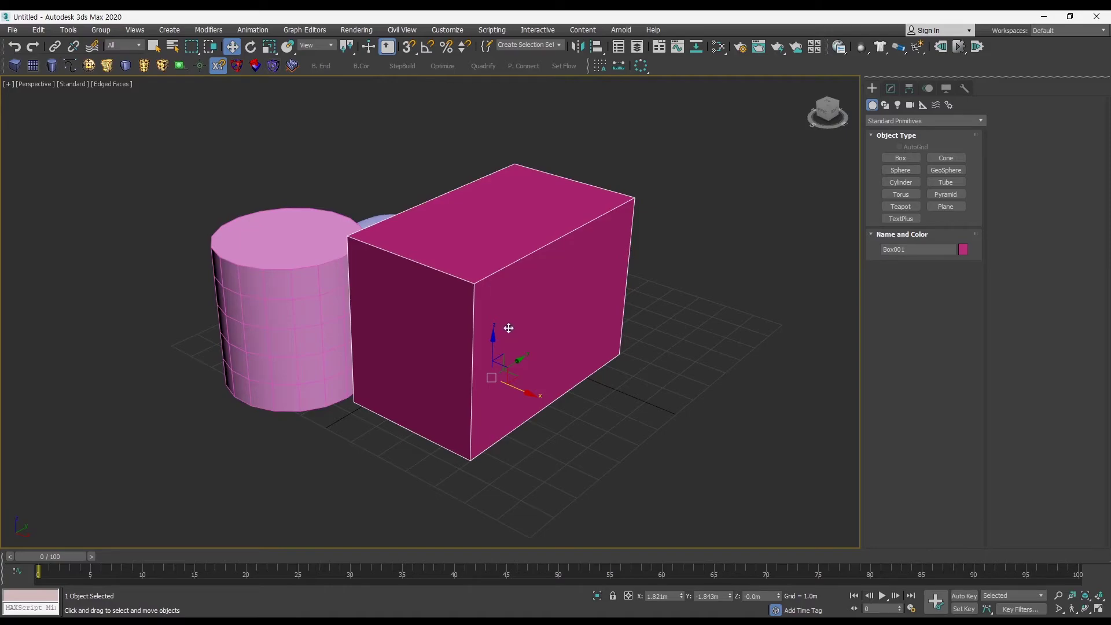
{"action": "middle_click_drag", "start_coordinate": [506, 329], "coordinate": [506, 332]}
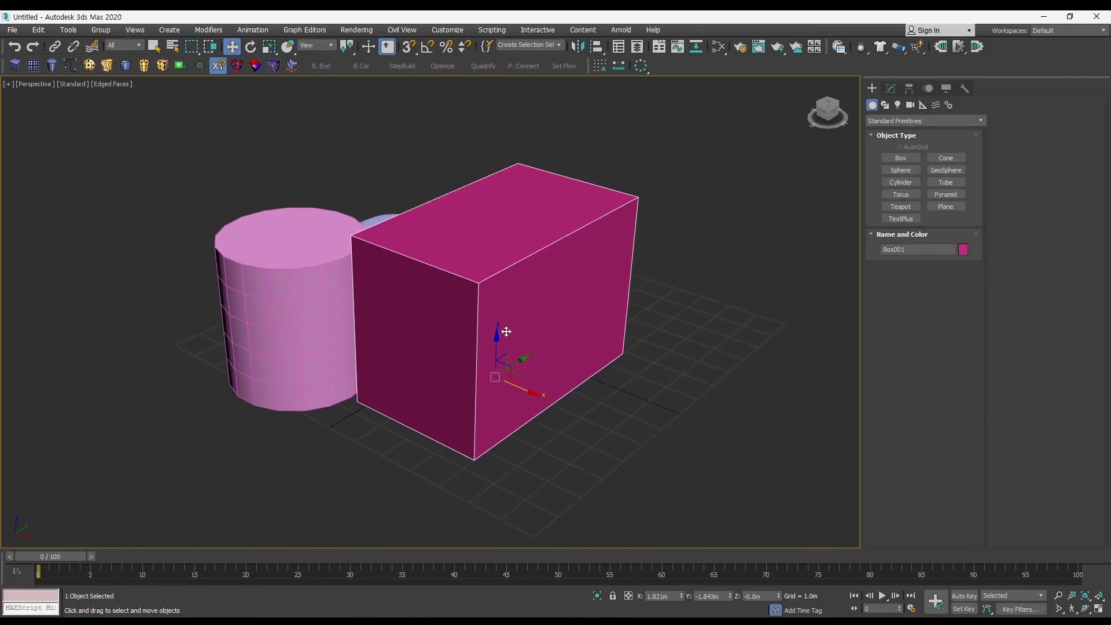
{"action": "middle_click_drag", "start_coordinate": [501, 332], "coordinate": [507, 330]}
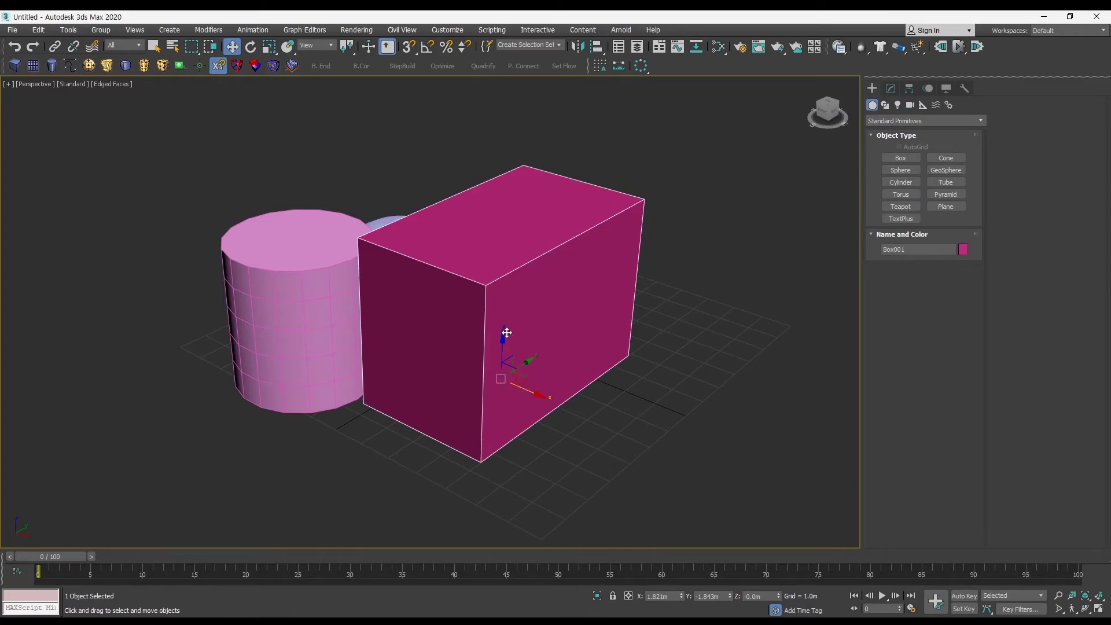
{"action": "middle_click_drag", "start_coordinate": [499, 335], "coordinate": [502, 332]}
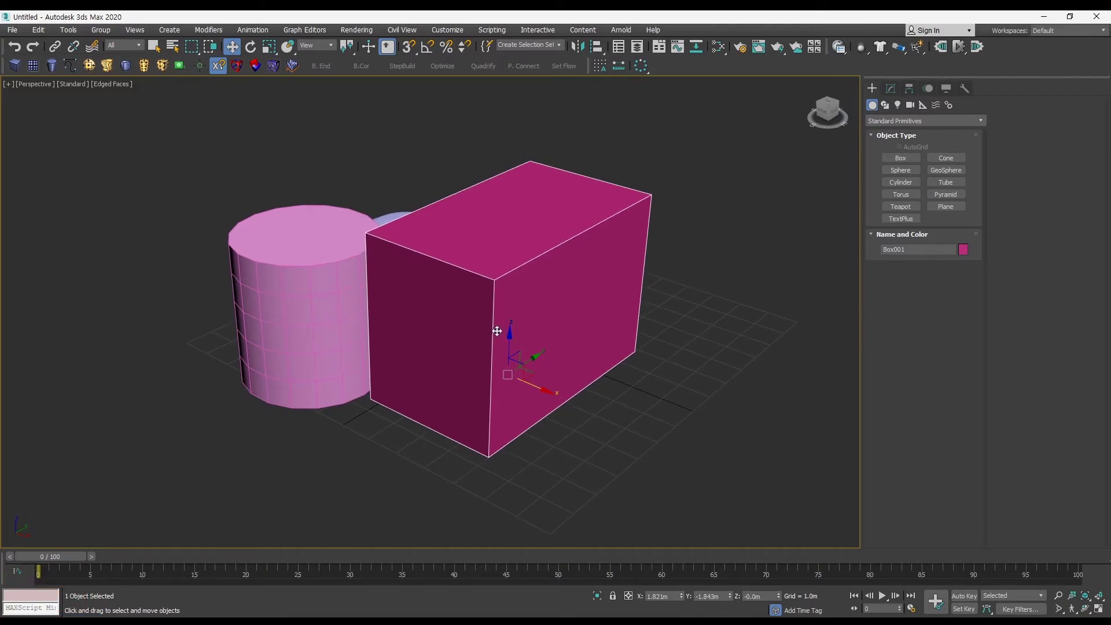
{"action": "middle_click_drag", "start_coordinate": [499, 334], "coordinate": [467, 325]}
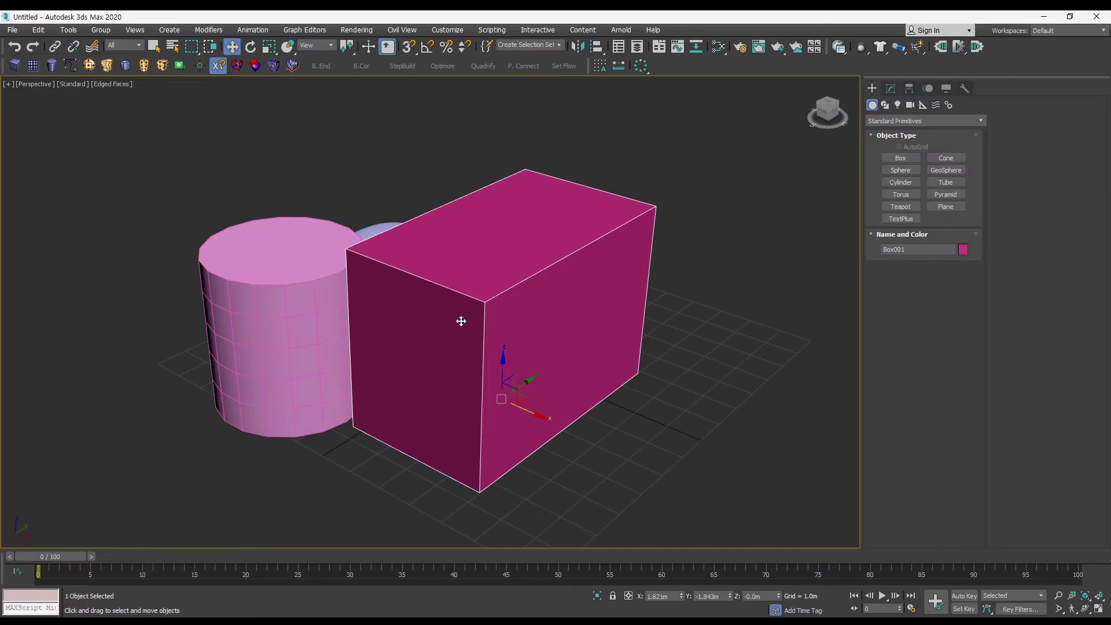
Clear the selection, select the cylinder, and move it along the X axis to about X -4.827 m.
{"action": "mouse_move", "coordinate": [456, 321]}
{"action": "middle_mouse_down"}
{"action": "mouse_move", "coordinate": [478, 320]}
{"action": "mouse_move", "coordinate": [471, 308]}
{"action": "mouse_move", "coordinate": [471, 318]}
{"action": "mouse_move", "coordinate": [515, 313]}
{"action": "mouse_move", "coordinate": [474, 323]}
{"action": "middle_mouse_up"}
{"action": "left_click_drag", "start_coordinate": [138, 234], "coordinate": [207, 301]}
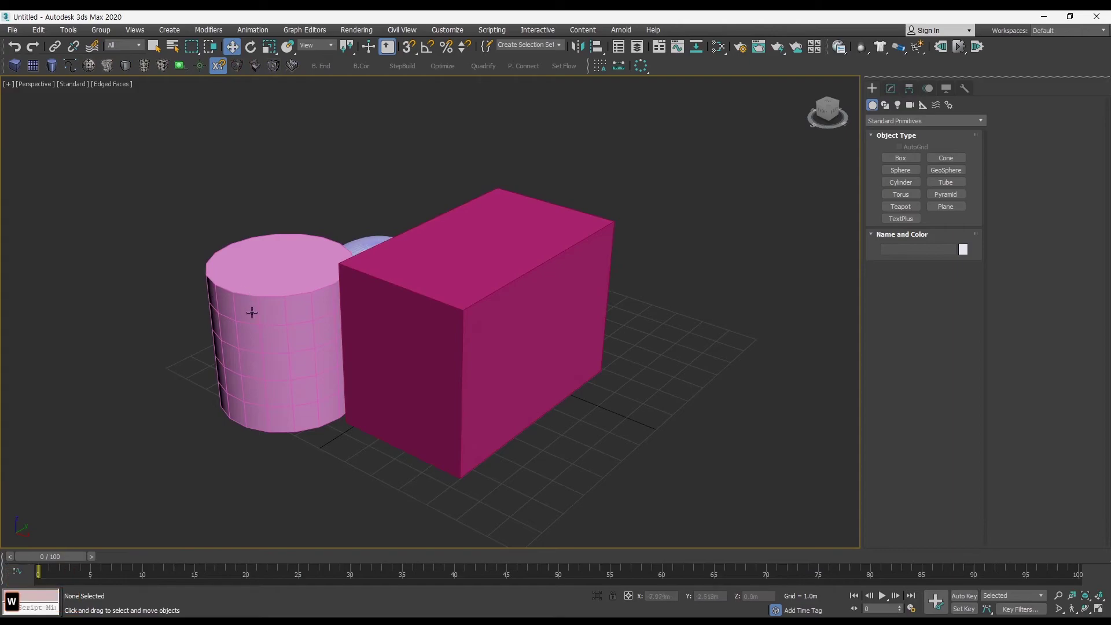
{"action": "left_click", "coordinate": [281, 333]}
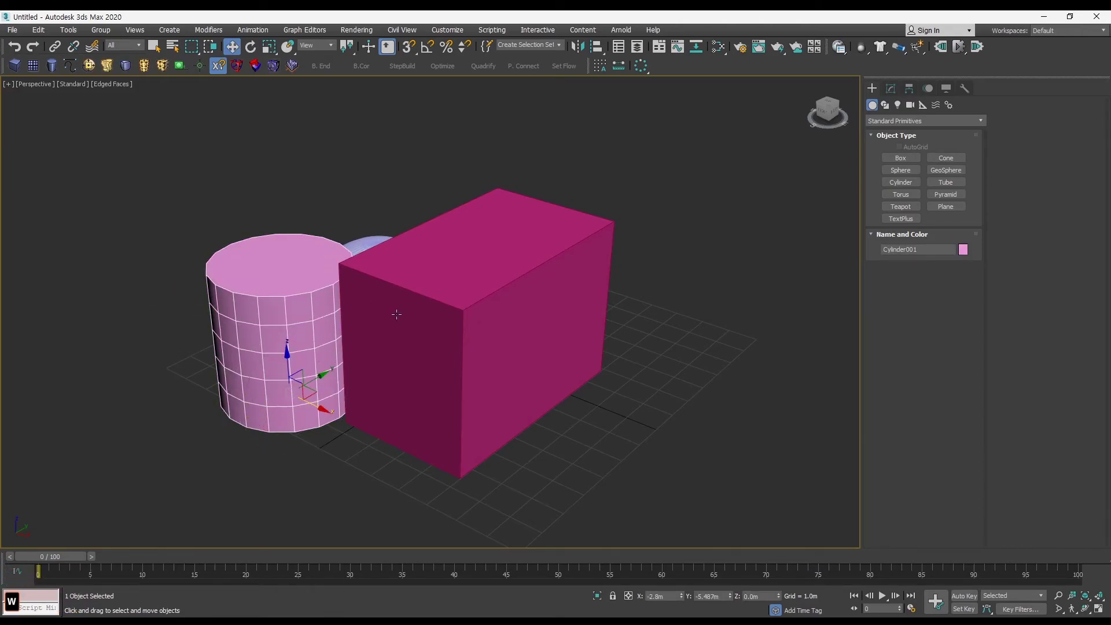
{"action": "left_click_drag", "start_coordinate": [317, 408], "coordinate": [276, 399]}
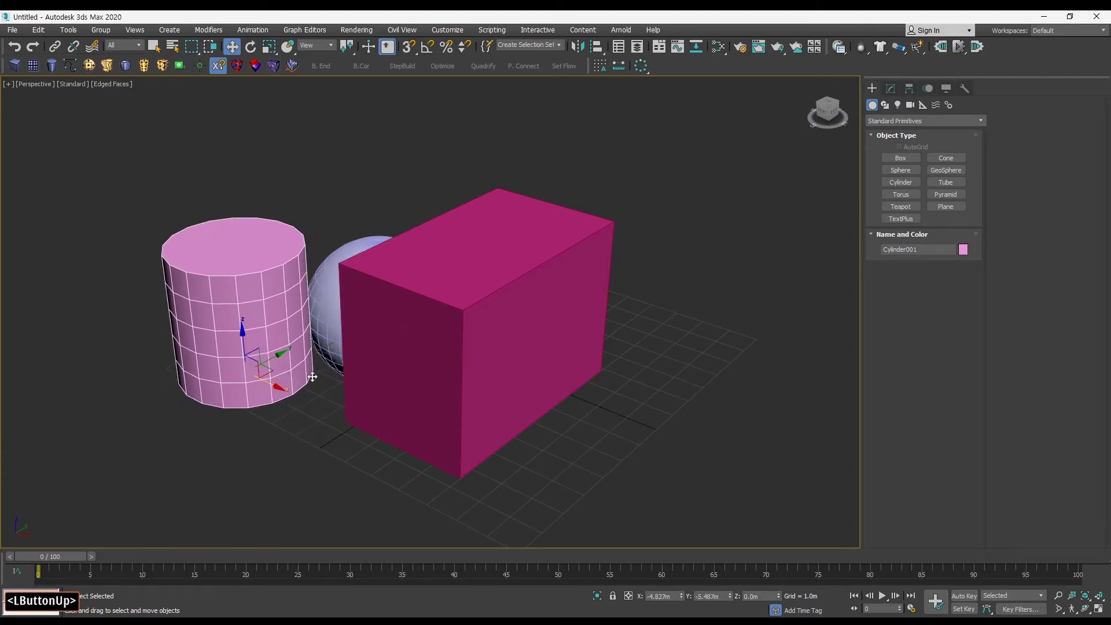
Show all four viewports and move the cylinder along its X axis to about X -6.709 m.
{"action": "key", "text": "alt+w"}
{"action": "middle_click", "coordinate": [520, 349]}
{"action": "key", "text": "alt+w"}
{"action": "key", "text": "alt+w"}
{"action": "middle_click_drag", "start_coordinate": [551, 385], "coordinate": [554, 407], "text": "alt"}
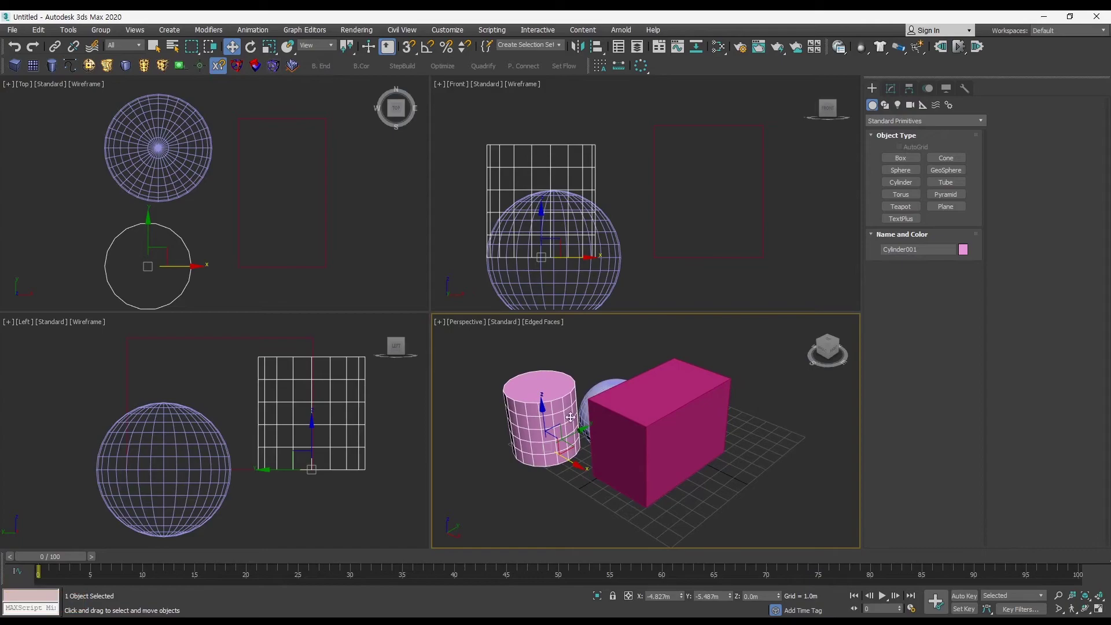
{"action": "left_click_drag", "start_coordinate": [570, 466], "coordinate": [563, 437]}
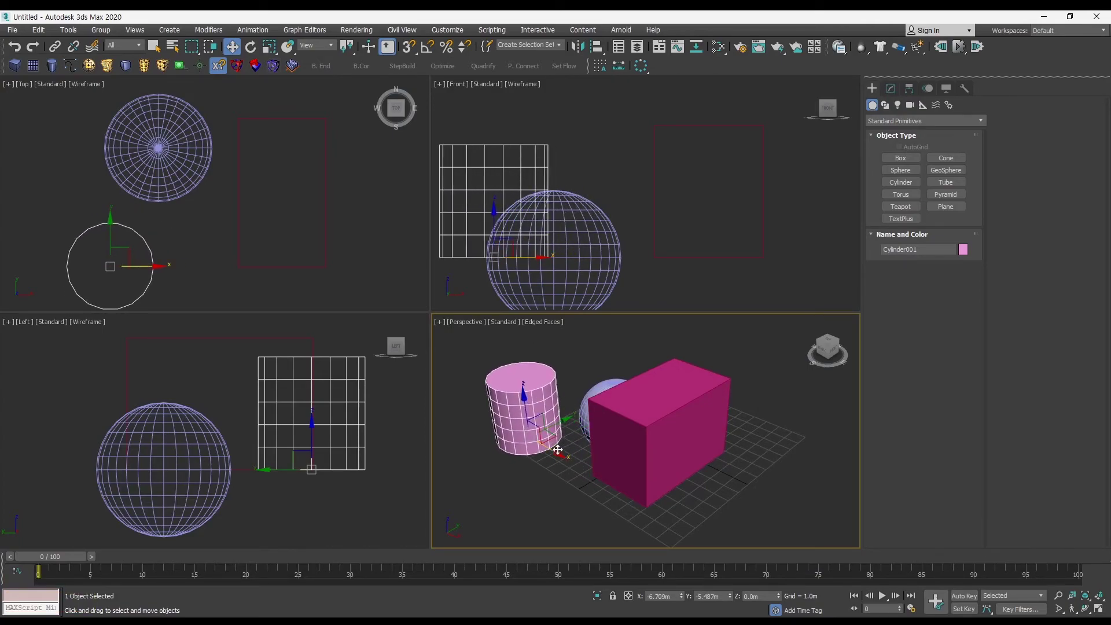
Maximize the Perspective view and select the sphere, the box and the cylinder in turn, leaving the cylinder selected.
{"action": "key", "text": "alt+w"}
{"action": "middle_click_drag", "start_coordinate": [370, 336], "coordinate": [451, 353]}
{"action": "middle_click_drag", "start_coordinate": [308, 368], "coordinate": [306, 343], "text": "ctrl+alt"}
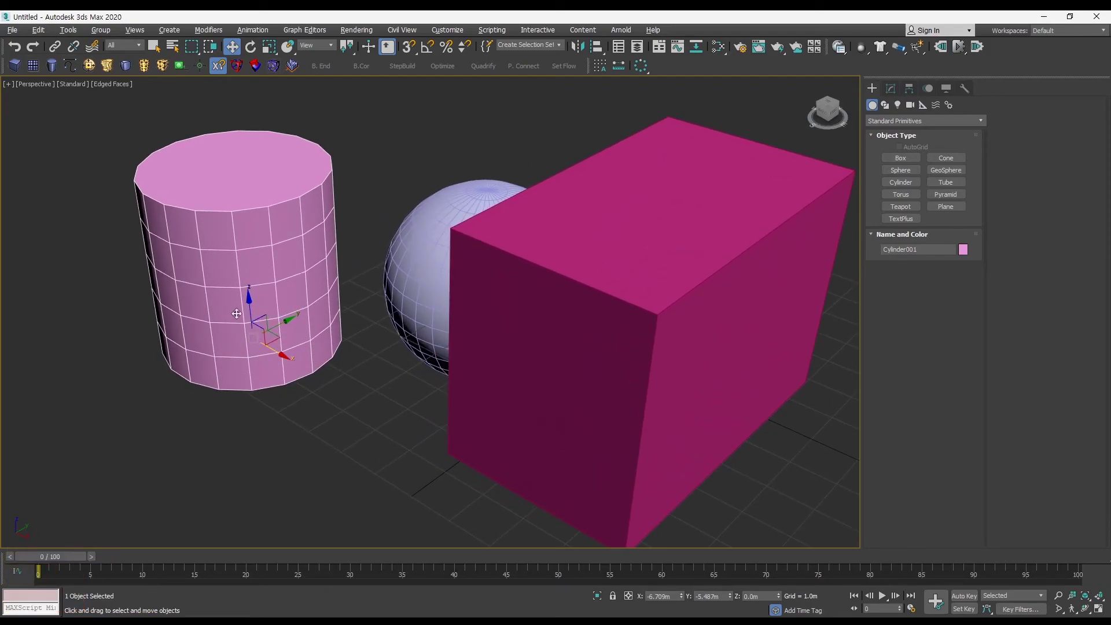
{"action": "left_click", "coordinate": [445, 272]}
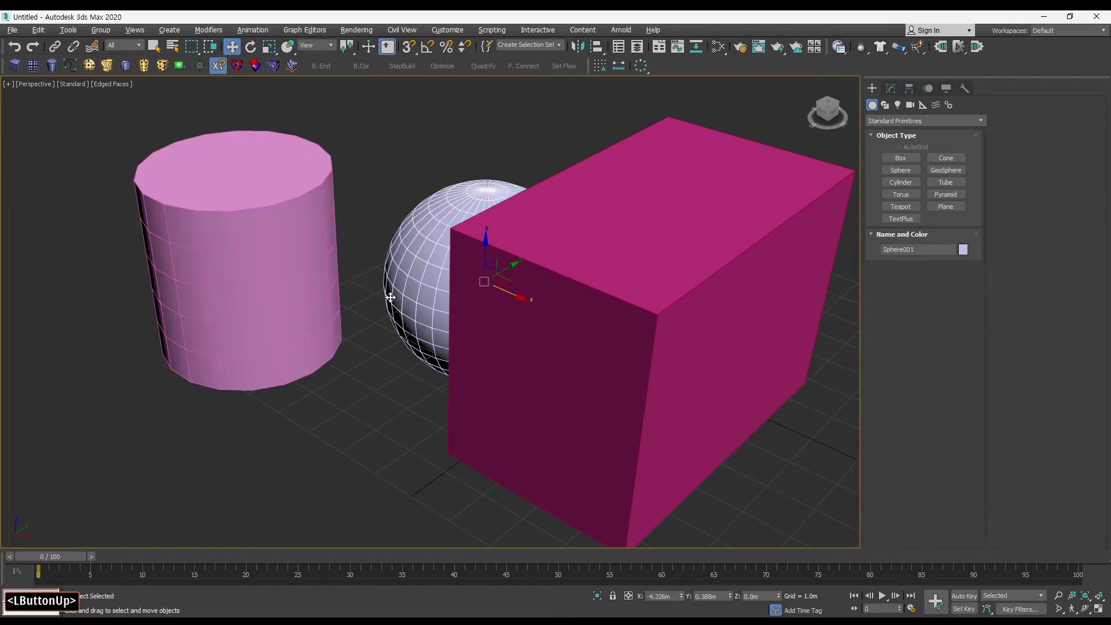
{"action": "mouse_move", "coordinate": [491, 286]}
{"action": "middle_mouse_down", "text": "alt"}
{"action": "mouse_move", "coordinate": [529, 285]}
{"action": "mouse_move", "coordinate": [504, 298]}
{"action": "middle_mouse_up", "text": "alt"}
{"action": "middle_click_drag", "start_coordinate": [504, 298], "coordinate": [384, 278]}
{"action": "left_click", "coordinate": [660, 349]}
{"action": "mouse_move", "coordinate": [613, 312]}
{"action": "middle_mouse_down", "text": "alt"}
{"action": "mouse_move", "coordinate": [589, 309]}
{"action": "mouse_move", "coordinate": [602, 313]}
{"action": "middle_mouse_up", "text": "alt"}
{"action": "left_click", "coordinate": [231, 325]}
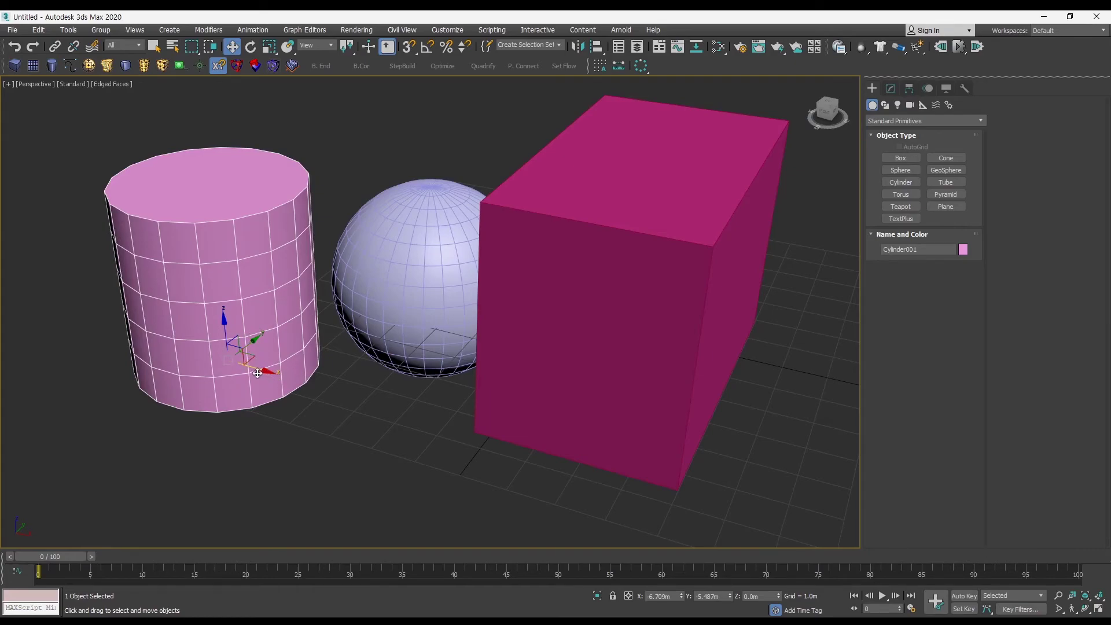
Move the cylinder along single axes and gizmo planes to about X -6.672 m, Y -4.664 m, Z 0.432 m.
{"action": "left_click_drag", "start_coordinate": [266, 372], "coordinate": [292, 324]}
{"action": "mouse_move", "coordinate": [238, 298]}
{"action": "left_mouse_down"}
{"action": "mouse_move", "coordinate": [237, 271]}
{"action": "mouse_move", "coordinate": [238, 298]}
{"action": "left_mouse_up"}
{"action": "mouse_move", "coordinate": [238, 298]}
{"action": "middle_mouse_down", "text": "alt"}
{"action": "mouse_move", "coordinate": [246, 314]}
{"action": "mouse_move", "coordinate": [236, 308]}
{"action": "middle_mouse_up", "text": "alt"}
{"action": "mouse_move", "coordinate": [232, 295]}
{"action": "left_mouse_down"}
{"action": "mouse_move", "coordinate": [240, 281]}
{"action": "mouse_move", "coordinate": [230, 288]}
{"action": "left_mouse_up"}
{"action": "middle_click_drag", "start_coordinate": [229, 288], "coordinate": [282, 298], "text": "alt"}
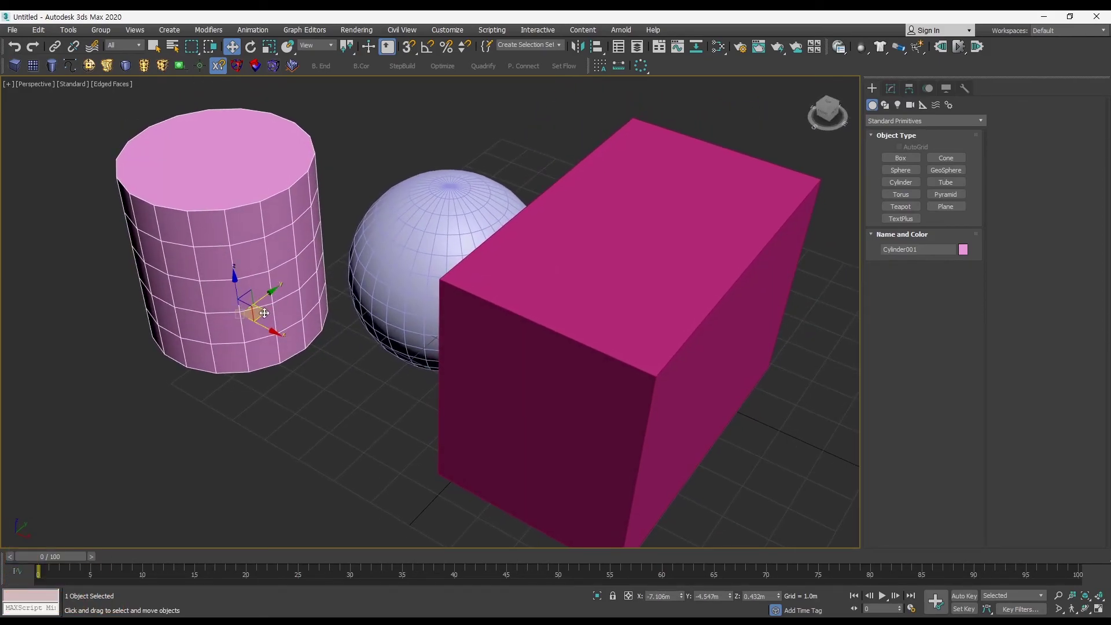
{"action": "mouse_move", "coordinate": [264, 315]}
{"action": "left_mouse_down"}
{"action": "mouse_move", "coordinate": [243, 315]}
{"action": "mouse_move", "coordinate": [285, 265]}
{"action": "mouse_move", "coordinate": [298, 314]}
{"action": "mouse_move", "coordinate": [272, 263]}
{"action": "mouse_move", "coordinate": [271, 300]}
{"action": "mouse_move", "coordinate": [204, 297]}
{"action": "mouse_move", "coordinate": [288, 293]}
{"action": "mouse_move", "coordinate": [264, 312]}
{"action": "left_mouse_up"}
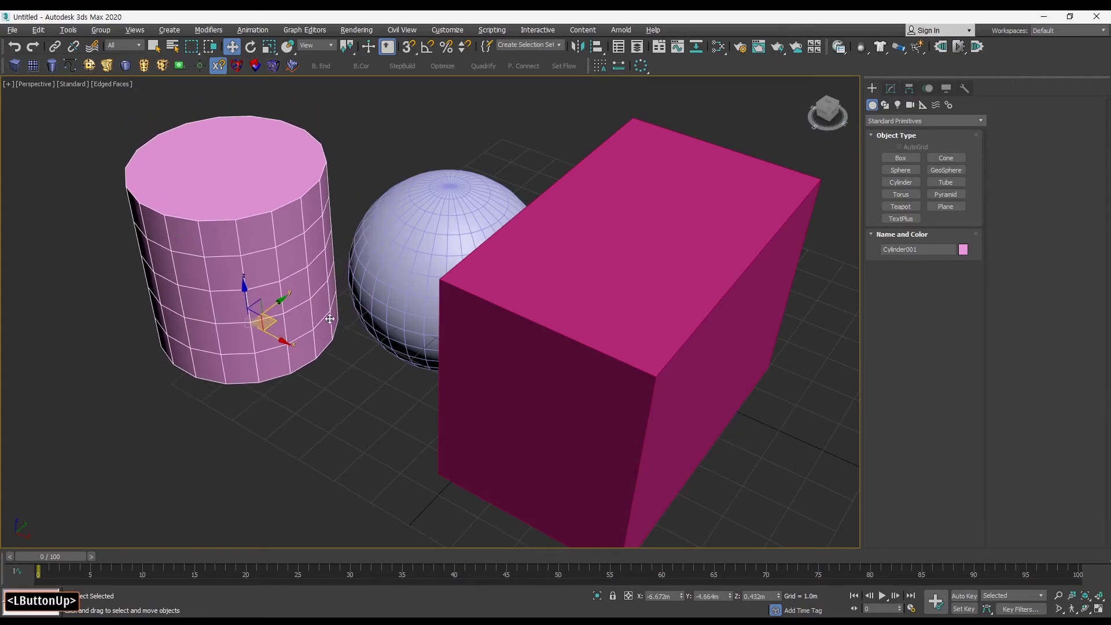
Return to the four-viewport layout and reposition the cylinder to about X -6.002 m, Y -6.237 m, Z 2.524 m.
{"action": "key", "text": "alt+w"}
{"action": "mouse_move", "coordinate": [586, 442]}
{"action": "left_mouse_down"}
{"action": "mouse_move", "coordinate": [570, 398]}
{"action": "mouse_move", "coordinate": [555, 462]}
{"action": "mouse_move", "coordinate": [541, 464]}
{"action": "mouse_move", "coordinate": [584, 460]}
{"action": "mouse_move", "coordinate": [535, 462]}
{"action": "mouse_move", "coordinate": [568, 449]}
{"action": "left_mouse_up"}
{"action": "middle_click_drag", "start_coordinate": [594, 403], "coordinate": [596, 403]}
{"action": "left_click_drag", "start_coordinate": [569, 445], "coordinate": [534, 427]}
{"action": "middle_click_drag", "start_coordinate": [566, 408], "coordinate": [544, 407], "text": "alt"}
{"action": "left_click_drag", "start_coordinate": [544, 407], "coordinate": [551, 410]}
{"action": "middle_click_drag", "start_coordinate": [551, 410], "coordinate": [583, 404], "text": "alt"}
{"action": "middle_click_drag", "start_coordinate": [583, 404], "coordinate": [573, 392]}
{"action": "mouse_move", "coordinate": [572, 392]}
{"action": "middle_mouse_down", "text": "ctrl+alt"}
{"action": "mouse_move", "coordinate": [585, 419]}
{"action": "mouse_move", "coordinate": [598, 407]}
{"action": "mouse_move", "coordinate": [584, 410]}
{"action": "middle_mouse_up", "text": "ctrl+alt"}
{"action": "middle_click_drag", "start_coordinate": [584, 410], "coordinate": [558, 427]}
Try rotating the cylinder with the Rotate tool in the Perspective viewport, and undo the rotation.
{"action": "key", "text": "e"}
{"action": "middle_click_drag", "start_coordinate": [559, 427], "coordinate": [560, 417], "text": "ctrl+alt"}
{"action": "left_click_drag", "start_coordinate": [560, 417], "coordinate": [582, 423]}
{"action": "key", "text": "ctrl+z"}
{"action": "key", "text": "ctrl+z"}
{"action": "key", "text": "ctrl+z"}
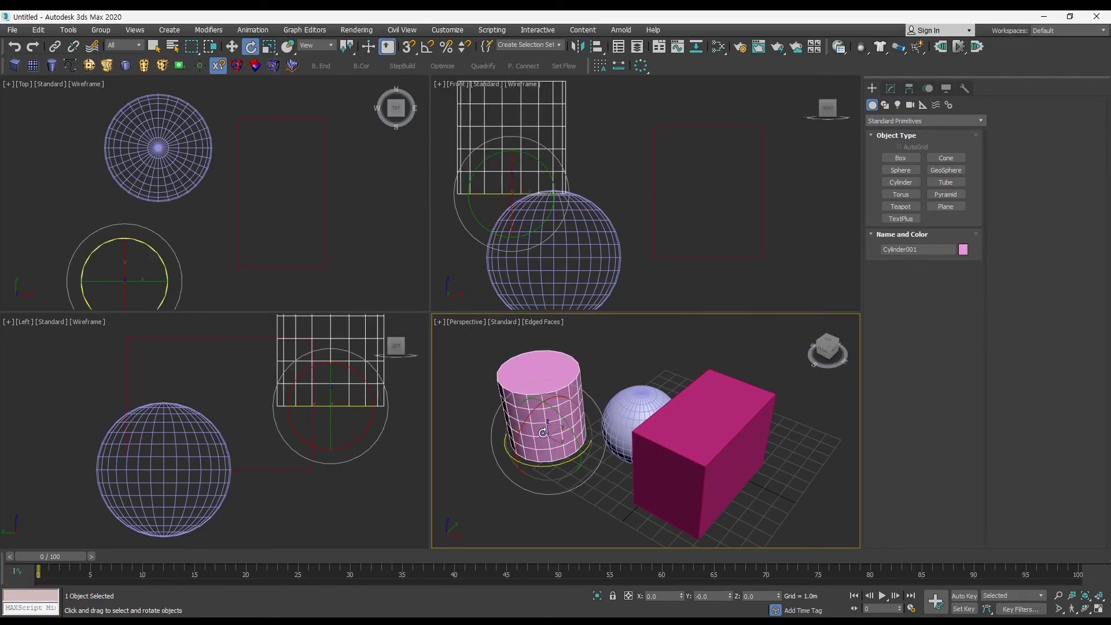
Try tilting the cylinder freely on several axes and with further rotation attempts, undoing the changes.
{"action": "mouse_move", "coordinate": [549, 437]}
{"action": "left_mouse_down"}
{"action": "mouse_move", "coordinate": [543, 447]}
{"action": "mouse_move", "coordinate": [554, 429]}
{"action": "mouse_move", "coordinate": [532, 463]}
{"action": "mouse_move", "coordinate": [547, 443]}
{"action": "left_mouse_up"}
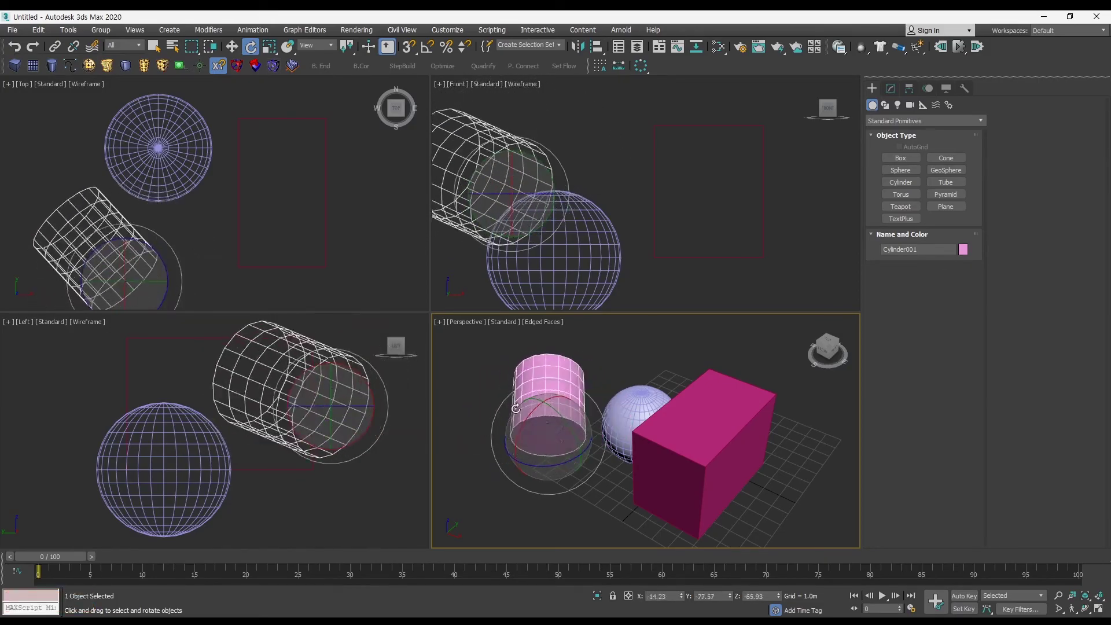
{"action": "key", "text": "ctrl+z"}
{"action": "left_click_drag", "start_coordinate": [589, 397], "coordinate": [483, 394]}
{"action": "left_click_drag", "start_coordinate": [660, 440], "coordinate": [660, 439]}
{"action": "key", "text": "ctrl+z"}
{"action": "middle_click_drag", "start_coordinate": [660, 438], "coordinate": [578, 397], "text": "alt"}
Maximize the Perspective view and try rotating the cylinder from different viewing angles, undoing each rotation.
{"action": "key", "text": "alt+w"}
{"action": "left_click_drag", "start_coordinate": [380, 280], "coordinate": [459, 280]}
{"action": "key", "text": "ctrl+z"}
{"action": "middle_click_drag", "start_coordinate": [459, 280], "coordinate": [376, 281], "text": "alt"}
{"action": "left_click_drag", "start_coordinate": [376, 281], "coordinate": [422, 283]}
{"action": "key", "text": "ctrl+z"}
{"action": "middle_click_drag", "start_coordinate": [423, 283], "coordinate": [385, 284], "text": "alt"}
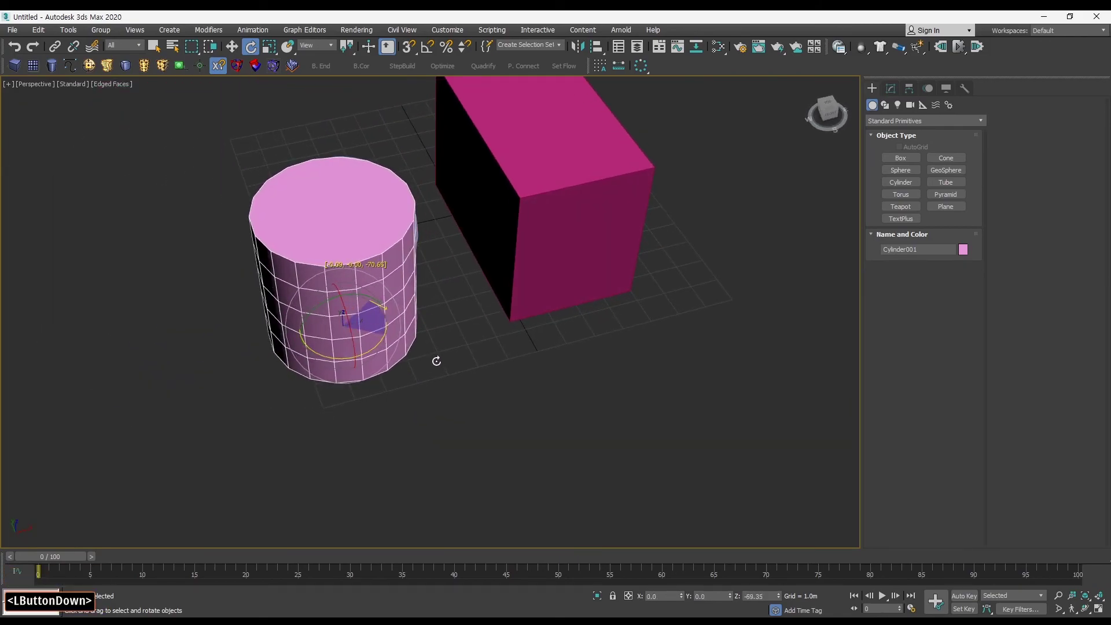
Try rotating the cylinder about individual gizmo axes, undo the rotations, and leave the Rotate tool.
{"action": "left_click_drag", "start_coordinate": [351, 324], "coordinate": [357, 346]}
{"action": "left_click_drag", "start_coordinate": [350, 295], "coordinate": [417, 290]}
{"action": "key", "text": "ctrl+z"}
{"action": "key", "text": "ctrl+z"}
{"action": "middle_click_drag", "start_coordinate": [417, 291], "coordinate": [509, 360], "text": "alt"}
{"action": "key", "text": "ctrl+z"}
{"action": "key", "text": "w"}
{"action": "middle_click_drag", "start_coordinate": [446, 380], "coordinate": [391, 361], "text": "ctrl+alt"}
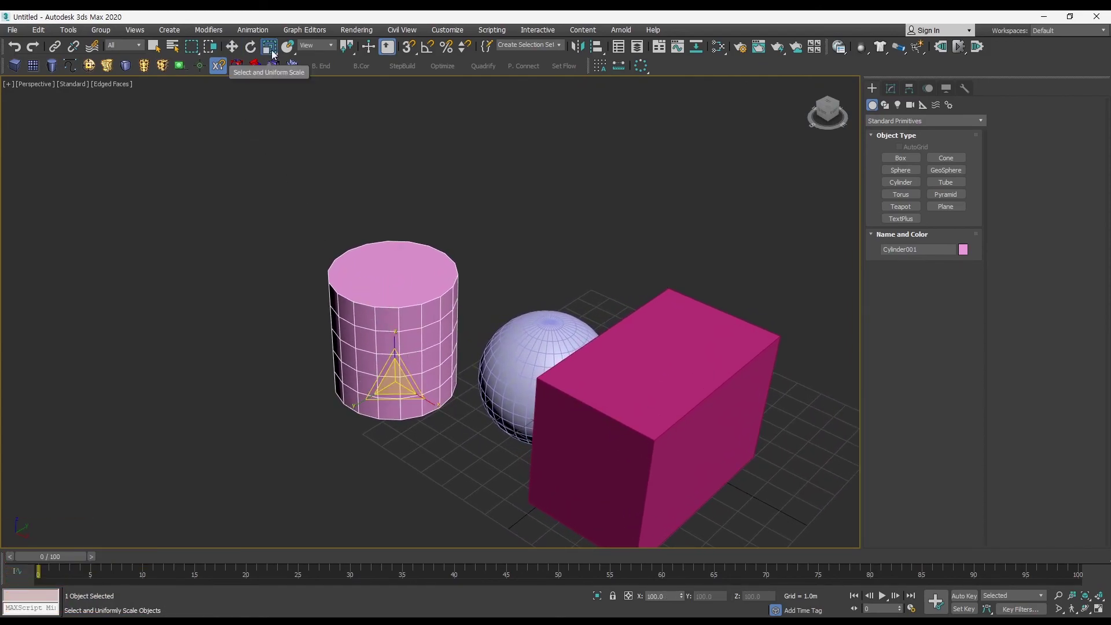
Try enlarging and stretching the cylinder with Select and Uniform Scale, undoing each change.
{"action": "left_click_drag", "start_coordinate": [396, 381], "coordinate": [436, 305]}
{"action": "key", "text": "ctrl+z"}
{"action": "left_click_drag", "start_coordinate": [406, 367], "coordinate": [477, 298]}
{"action": "key", "text": "ctrl+z"}
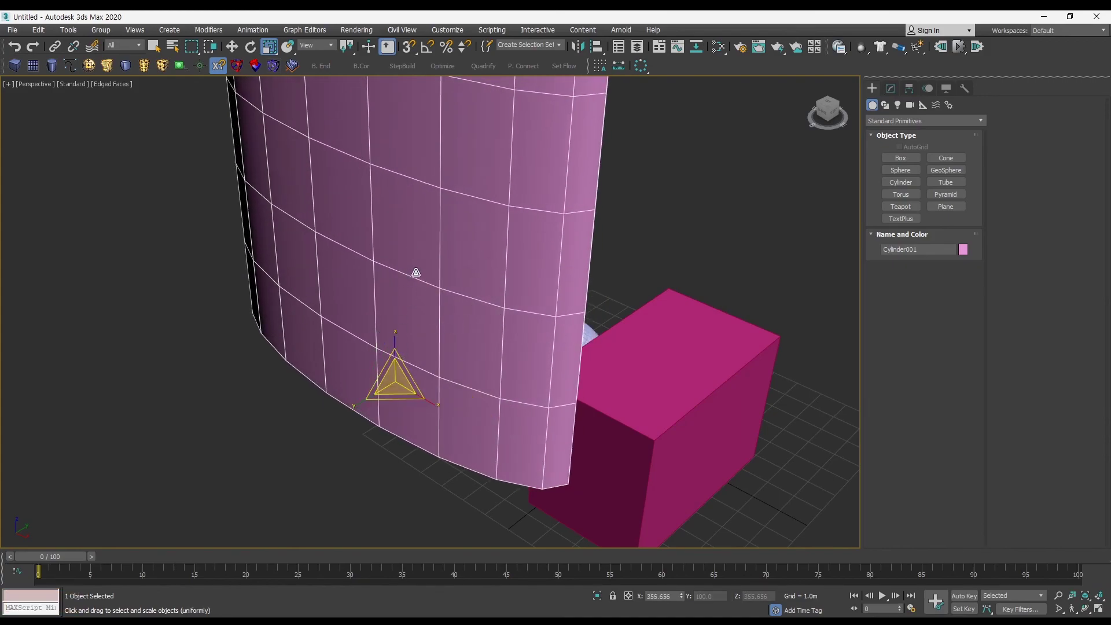
{"action": "key", "text": "ctrl+z"}
{"action": "left_click_drag", "start_coordinate": [371, 398], "coordinate": [315, 418]}
{"action": "key", "text": "ctrl+z"}
Try scaling the cylinder uniformly up and down, including to about 69 percent, and undo each scaling.
{"action": "left_click_drag", "start_coordinate": [394, 379], "coordinate": [443, 318]}
{"action": "key", "text": "ctrl+z"}
{"action": "left_click_drag", "start_coordinate": [395, 382], "coordinate": [438, 431]}
{"action": "key", "text": "ctrl+z"}
{"action": "left_click_drag", "start_coordinate": [396, 381], "coordinate": [438, 405]}
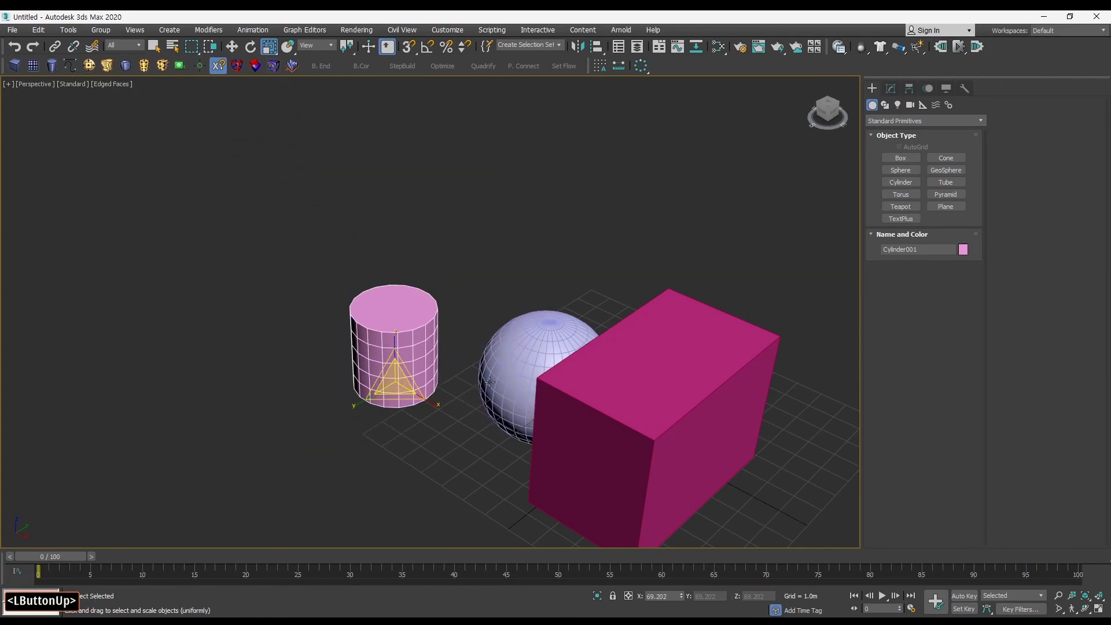
{"action": "key", "text": "ctrl+z"}
Switch back to Select and Move and reframe the Perspective view around the cylinder, sphere and box.
{"action": "key", "text": "w"}
{"action": "middle_click_drag", "start_coordinate": [558, 366], "coordinate": [503, 352]}
{"action": "middle_click_drag", "start_coordinate": [503, 353], "coordinate": [502, 360], "text": "ctrl+alt"}
{"action": "middle_click_drag", "start_coordinate": [503, 360], "coordinate": [520, 341]}
{"action": "middle_click_drag", "start_coordinate": [409, 340], "coordinate": [397, 354]}
{"action": "middle_click_drag", "start_coordinate": [396, 354], "coordinate": [382, 347], "text": "alt"}
{"action": "mouse_move", "coordinate": [382, 347]}
{"action": "middle_mouse_down"}
{"action": "mouse_move", "coordinate": [396, 332]}
{"action": "mouse_move", "coordinate": [418, 351]}
{"action": "mouse_move", "coordinate": [398, 339]}
{"action": "middle_mouse_up"}
{"action": "middle_click_drag", "start_coordinate": [346, 363], "coordinate": [403, 422], "text": "alt"}
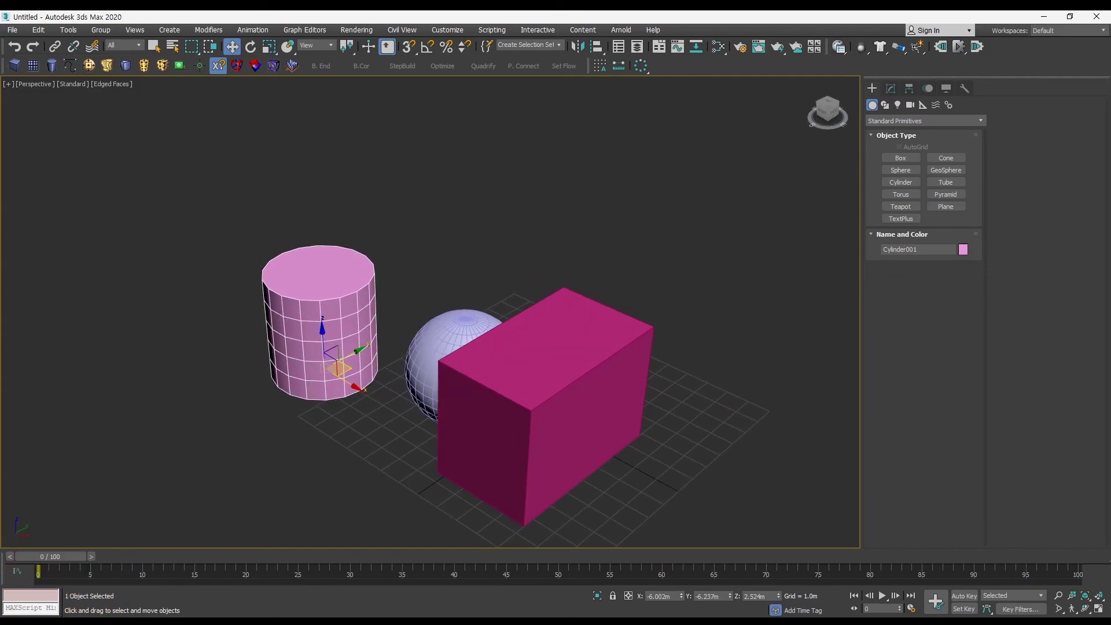
{"action": "middle_click_drag", "start_coordinate": [260, 376], "coordinate": [244, 363]}
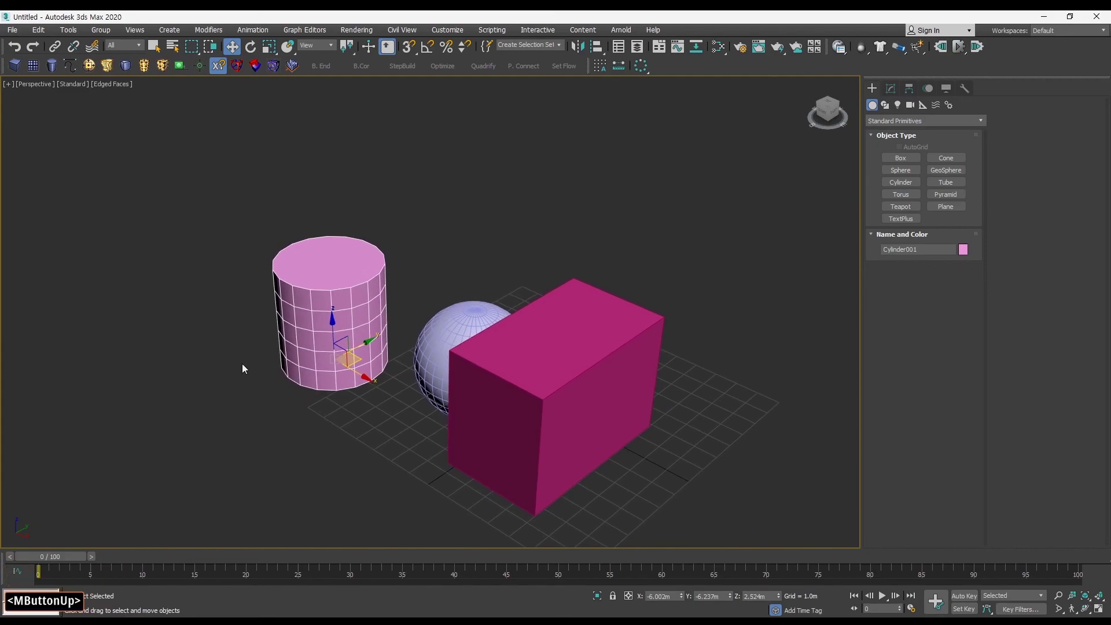